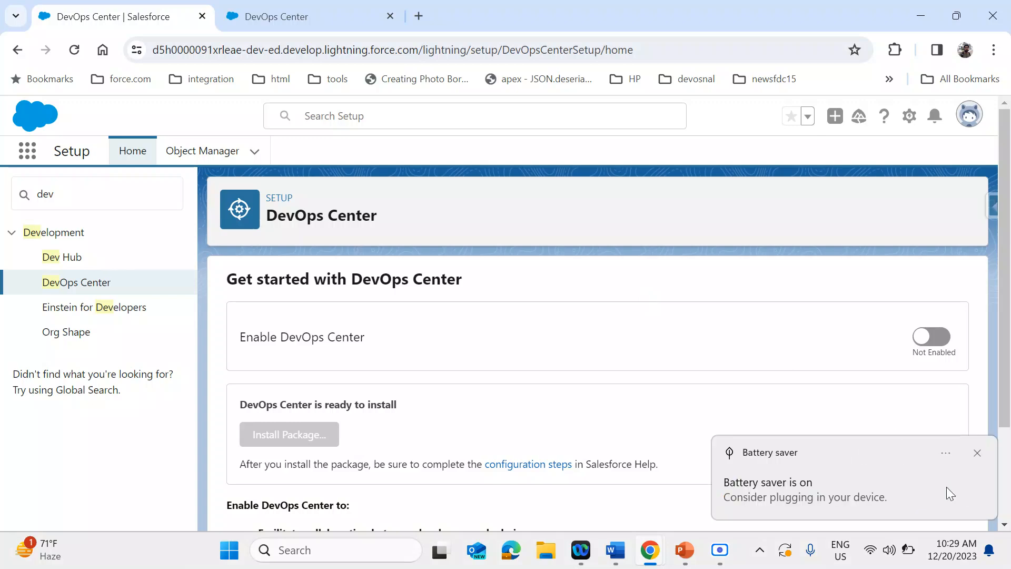
Dismiss the battery notification and open the configuration steps help article linked from the DevOps Center setup page
left_click(982, 456)
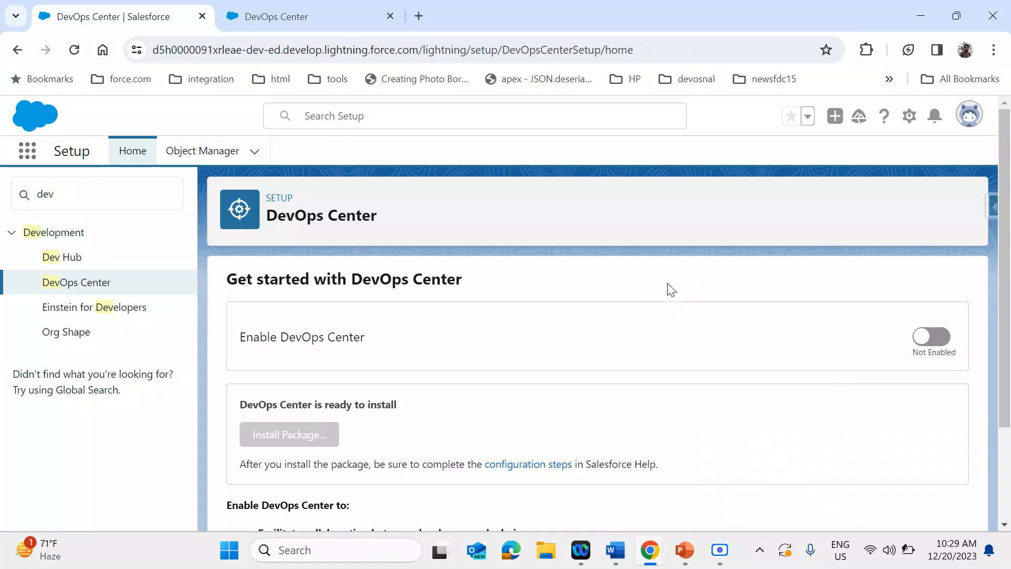
left_click(528, 465)
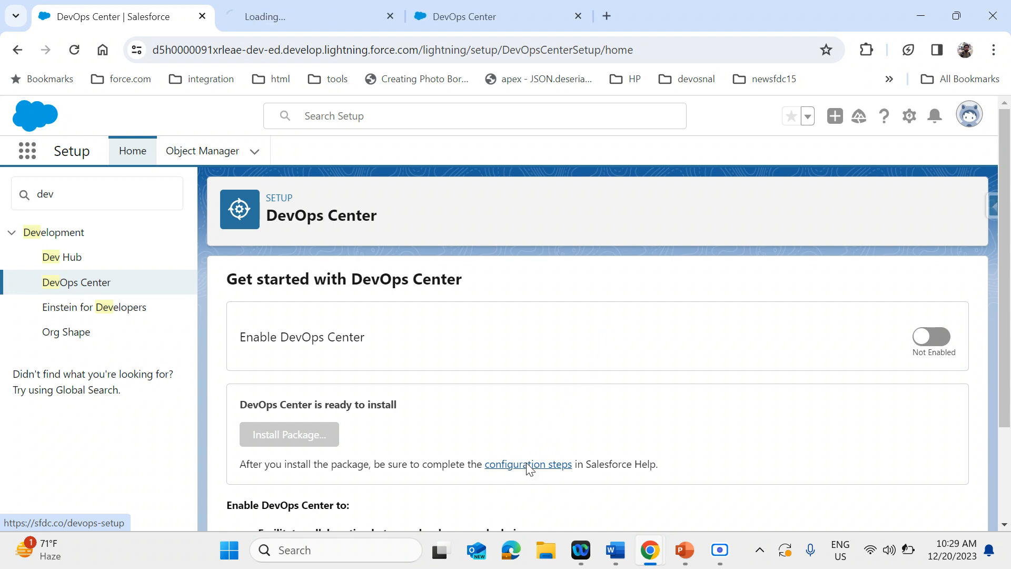
left_click(311, 22)
left_click(347, 349)
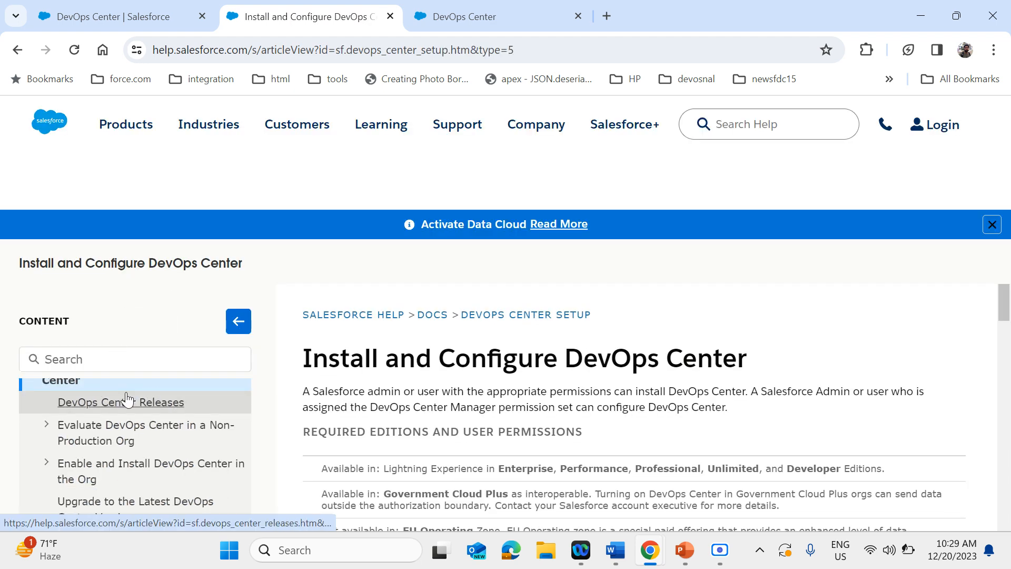
scroll(315, 314, "down", 2)
scroll(314, 313, "up", 2)
scroll(605, 444, "down", 1)
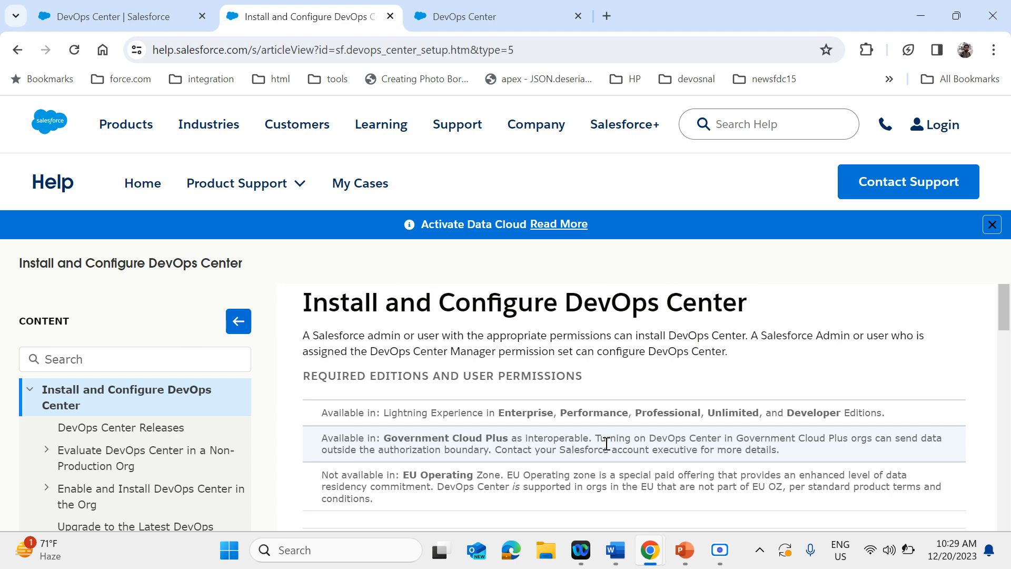
Check the DevOps Center setup page, then expand the help topic "Enable and Install DevOps Center in the Org"
left_click(96, 16)
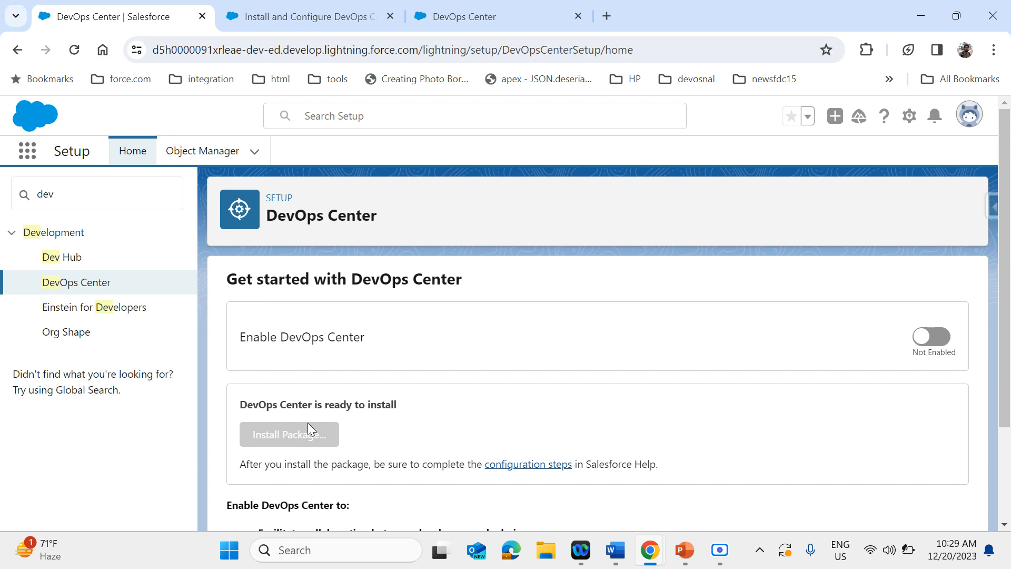
left_click(263, 18)
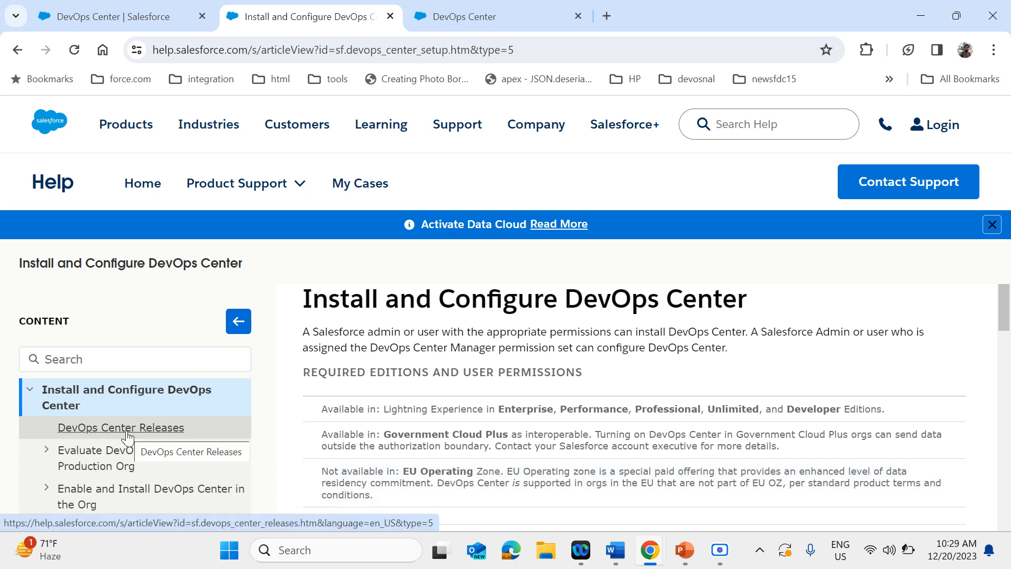
scroll(128, 436, "down", 1)
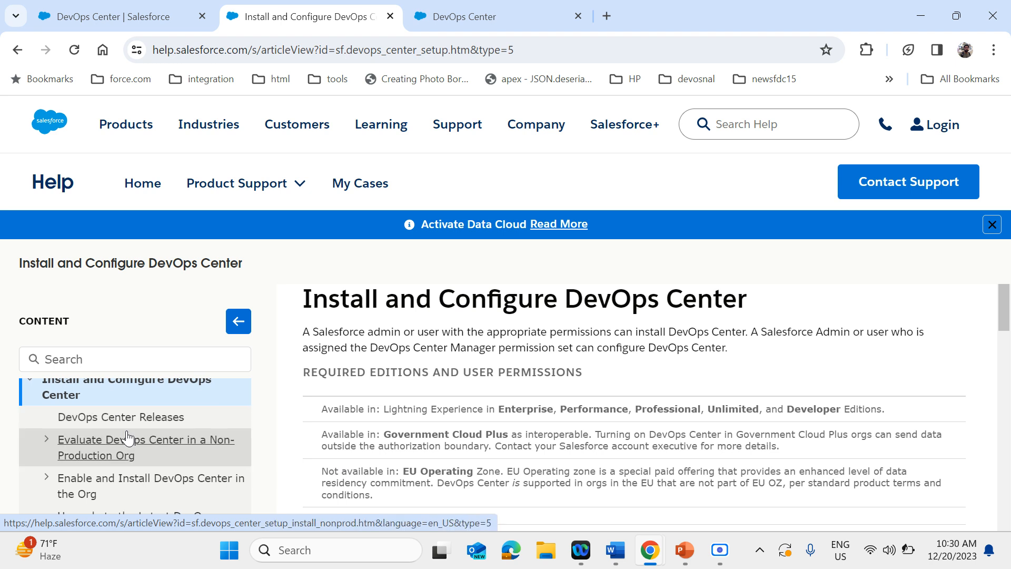
scroll(103, 453, "down", 1)
scroll(104, 453, "down", 1)
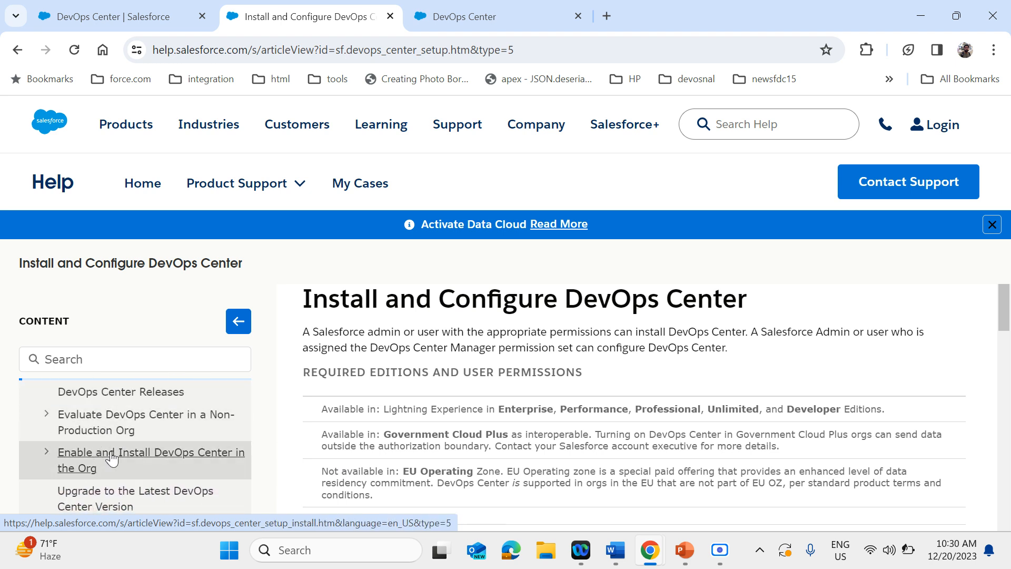
scroll(98, 454, "down", 1)
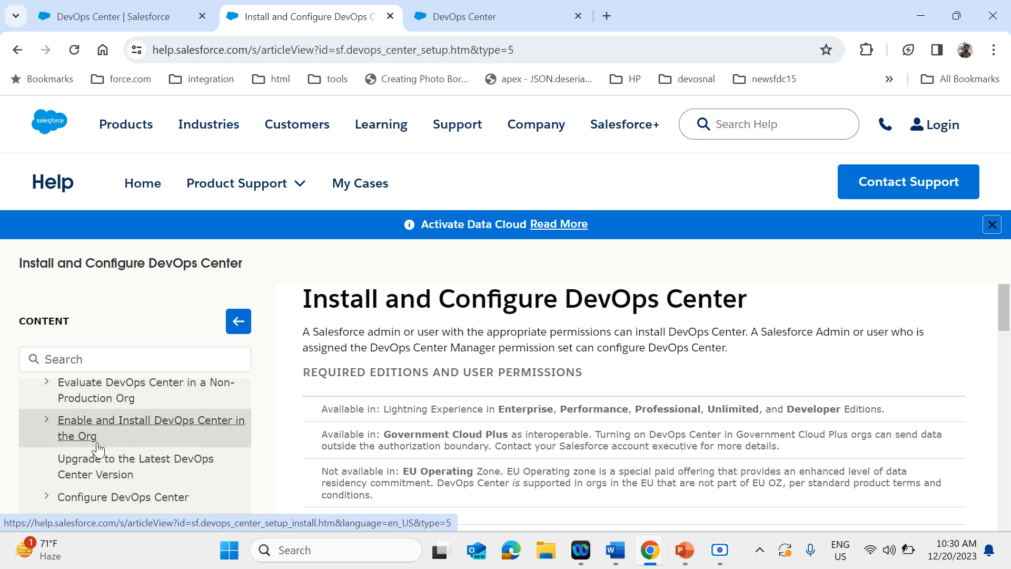
scroll(114, 457, "down", 1)
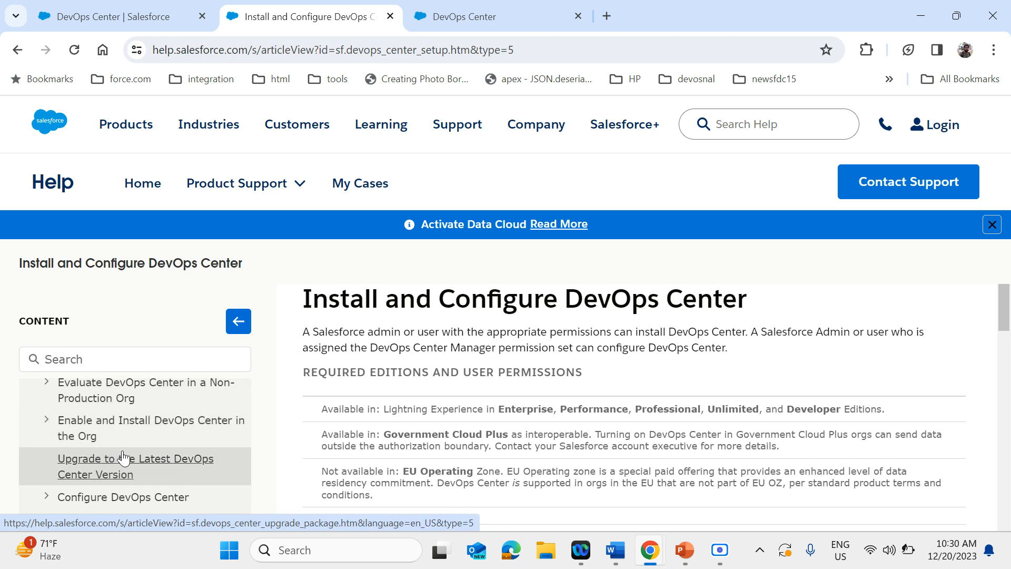
left_click(49, 415)
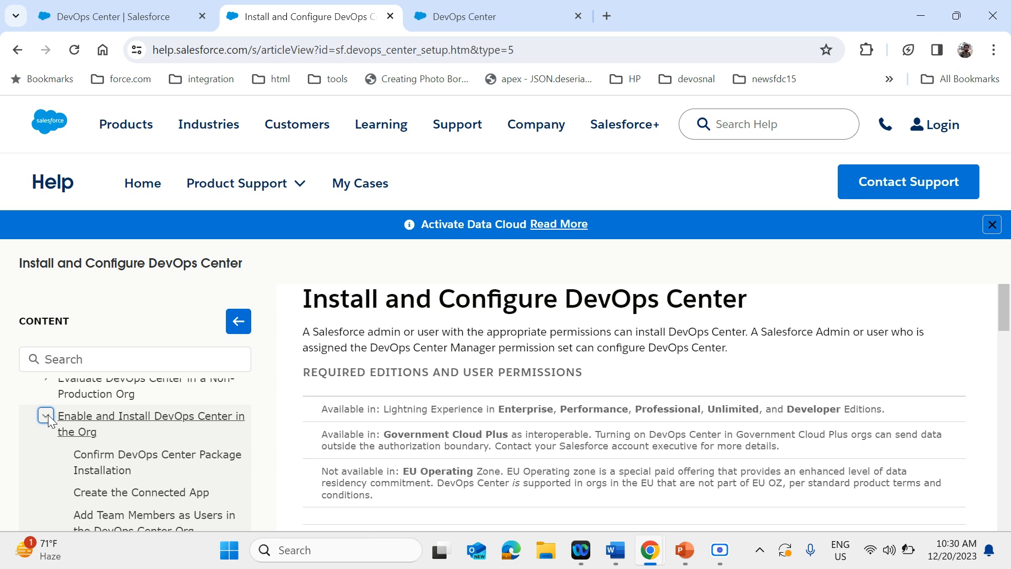
Open the "Confirm DevOps Center Package Installation" help article and review its Installed Packages example
scroll(139, 463, "up", 1)
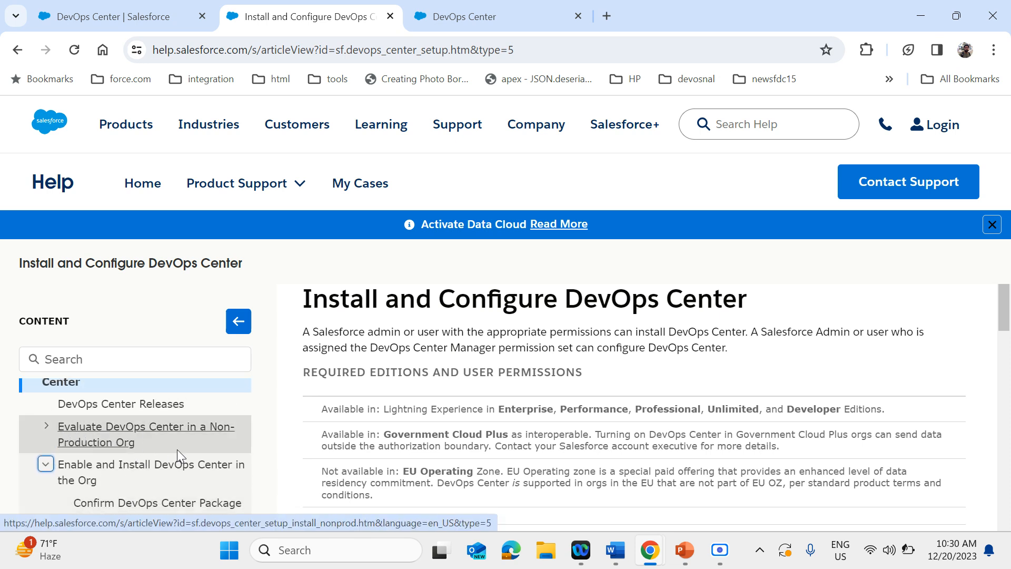
scroll(178, 452, "down", 2)
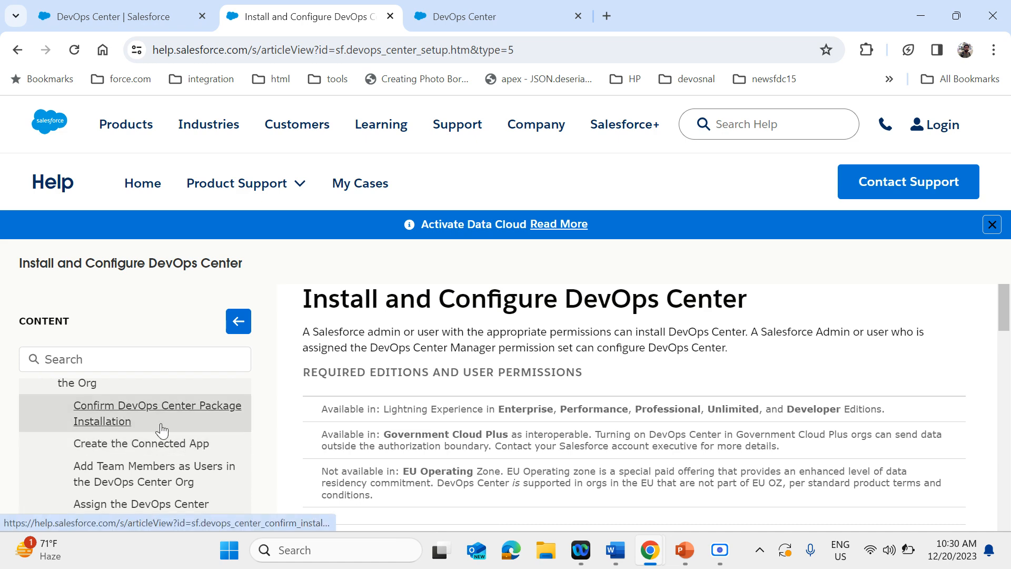
left_click(146, 416)
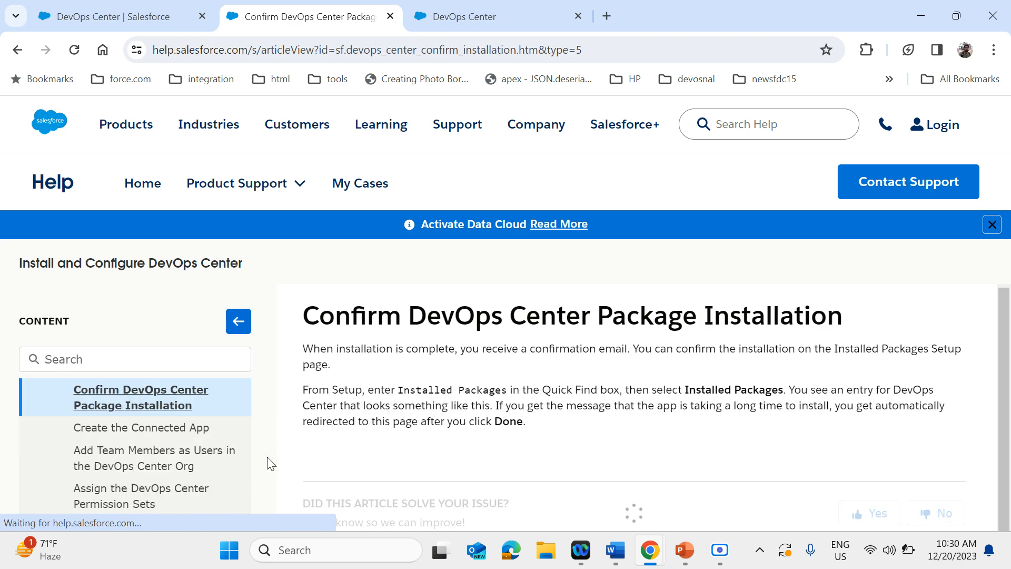
scroll(183, 474, "down", 1)
scroll(183, 475, "up", 1)
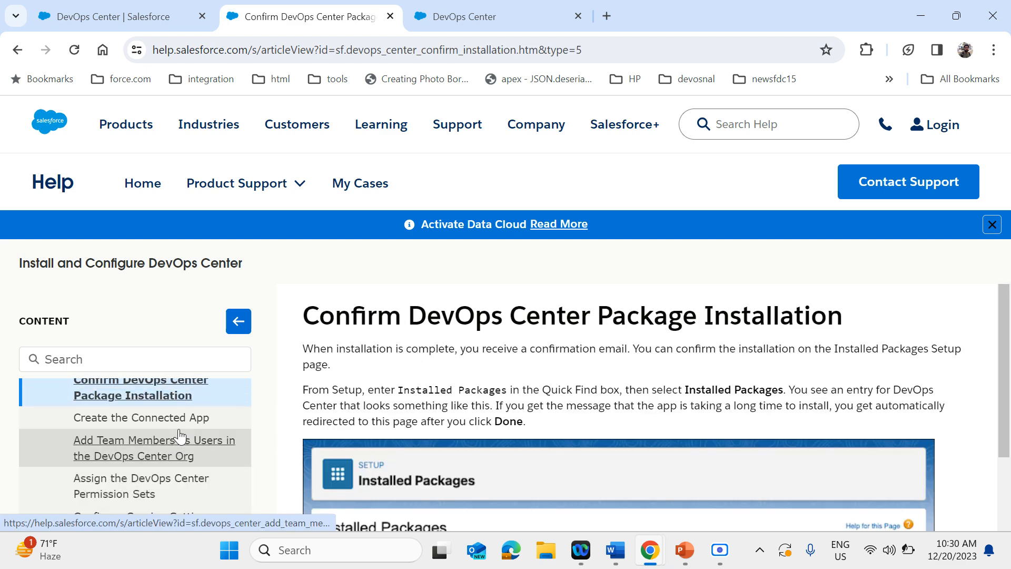
scroll(326, 435, "down", 4)
scroll(326, 435, "down", 2)
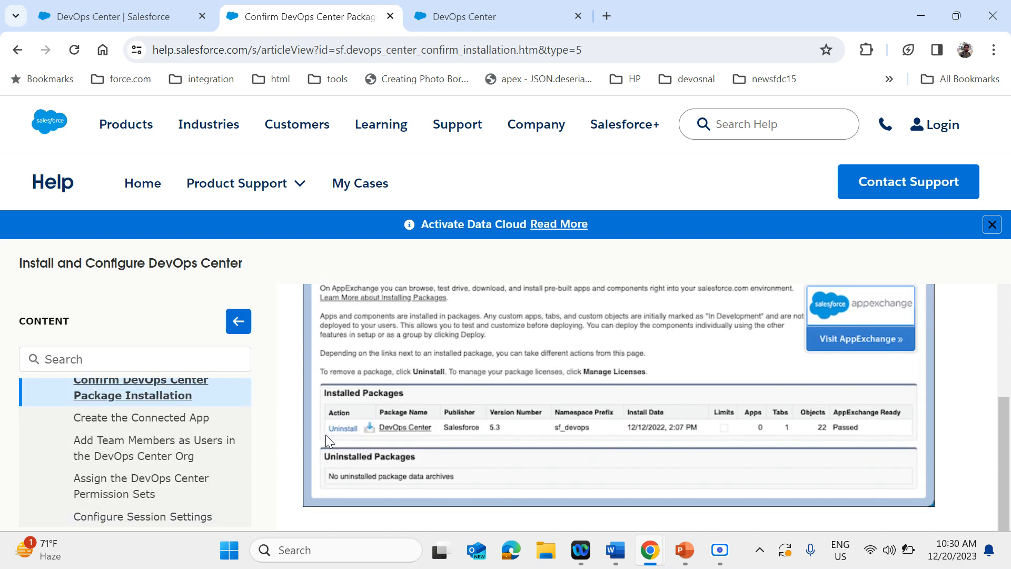
Open the "Create the Connected App" help article and highlight the contact email in its Basic Information instructions
left_click(110, 423)
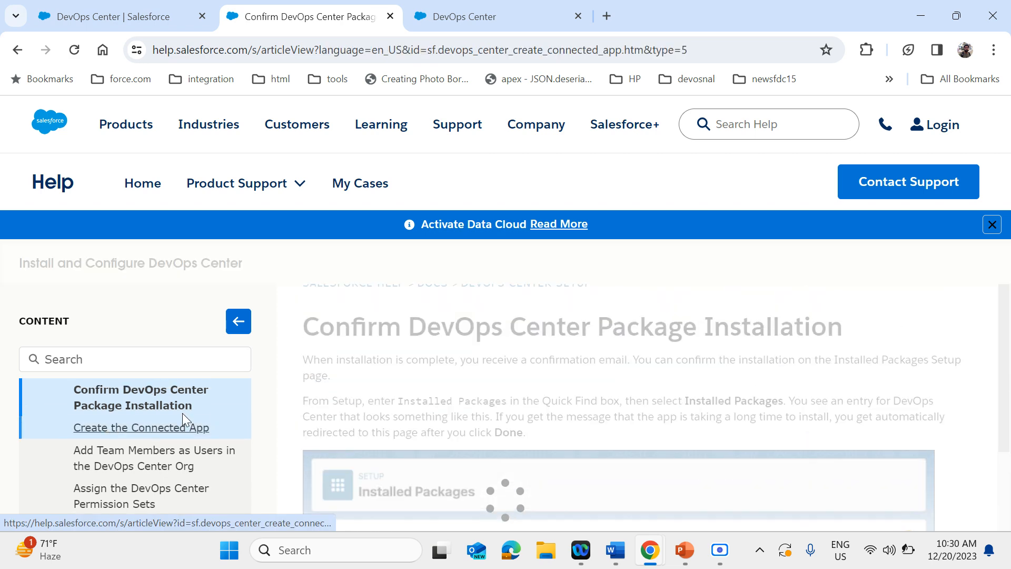
scroll(441, 455, "down", 3)
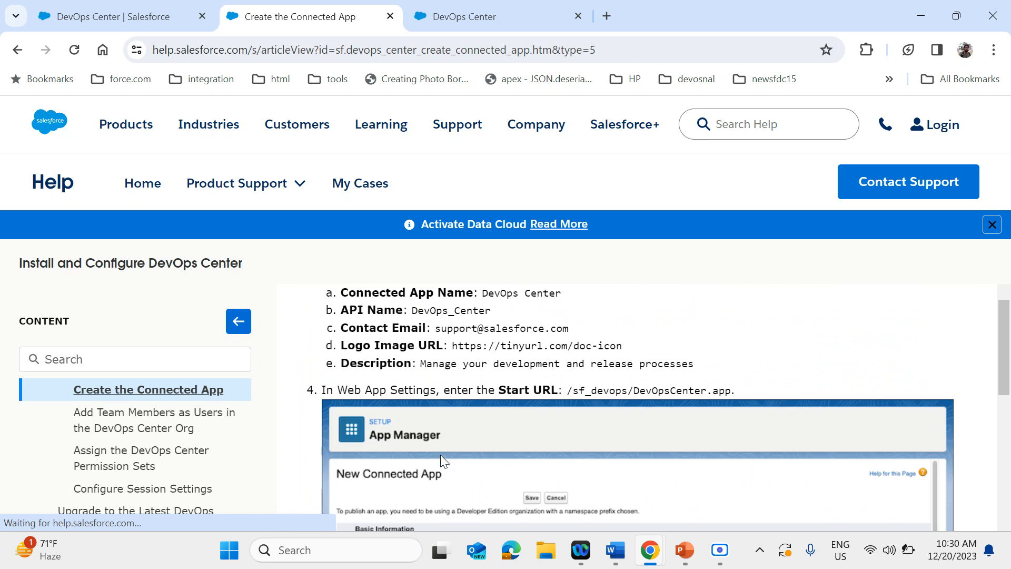
scroll(442, 456, "up", 1)
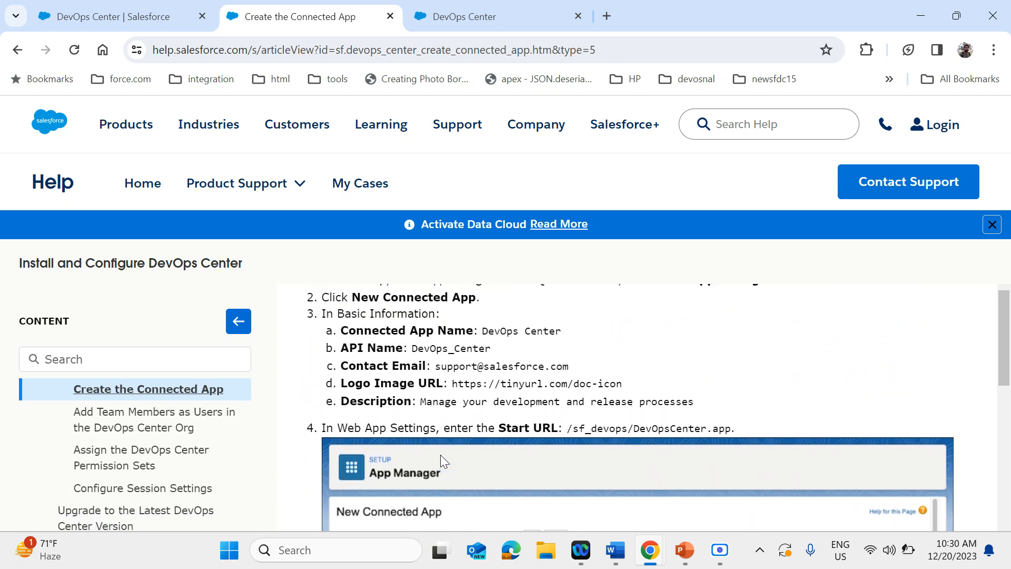
scroll(410, 362, "up", 1)
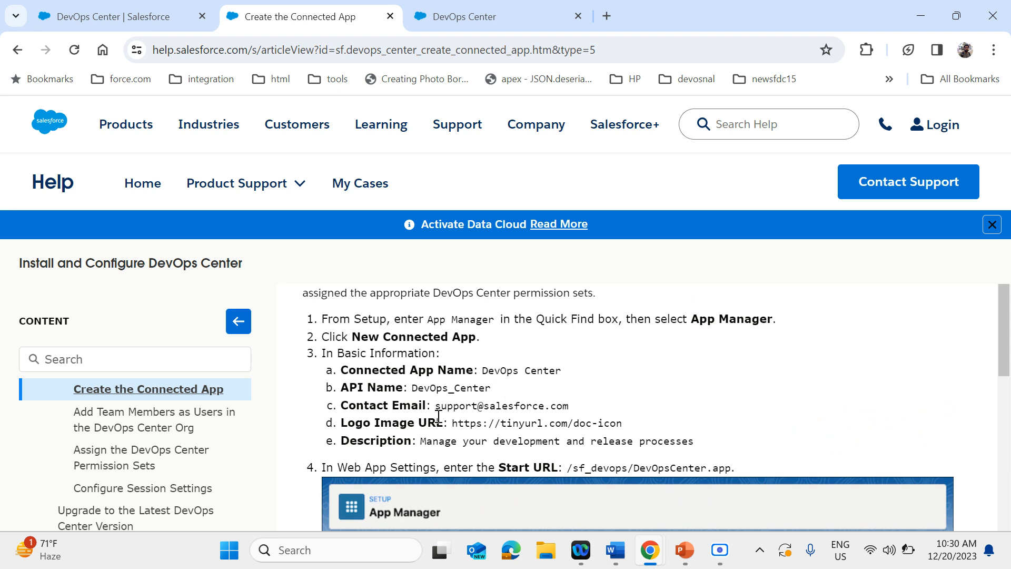
left_click_drag(434, 410, 588, 410)
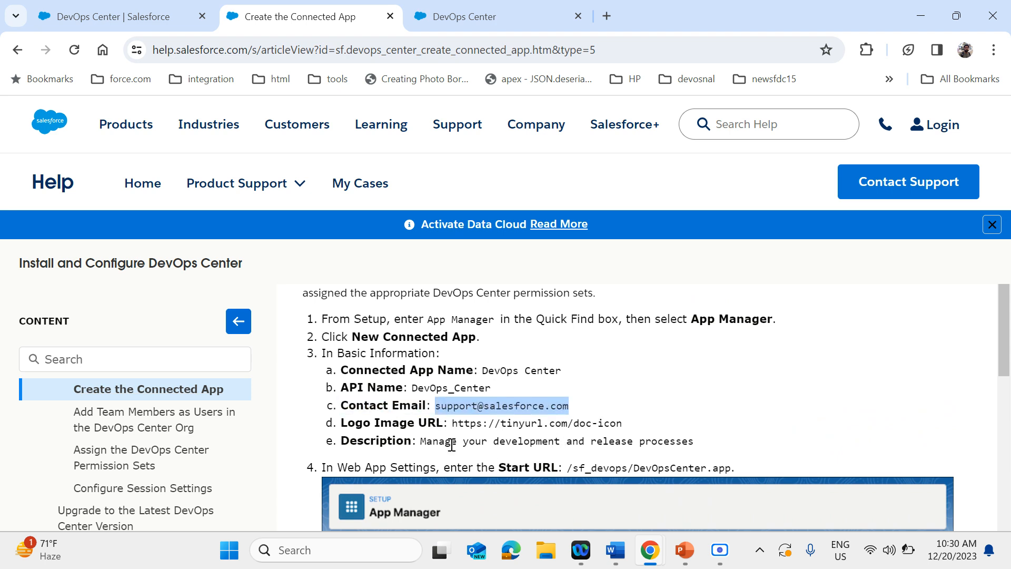
Examine the article's New Connected App example, its permission set assignment instructions, and the remaining help topics
scroll(461, 414, "down", 3)
scroll(460, 414, "down", 8)
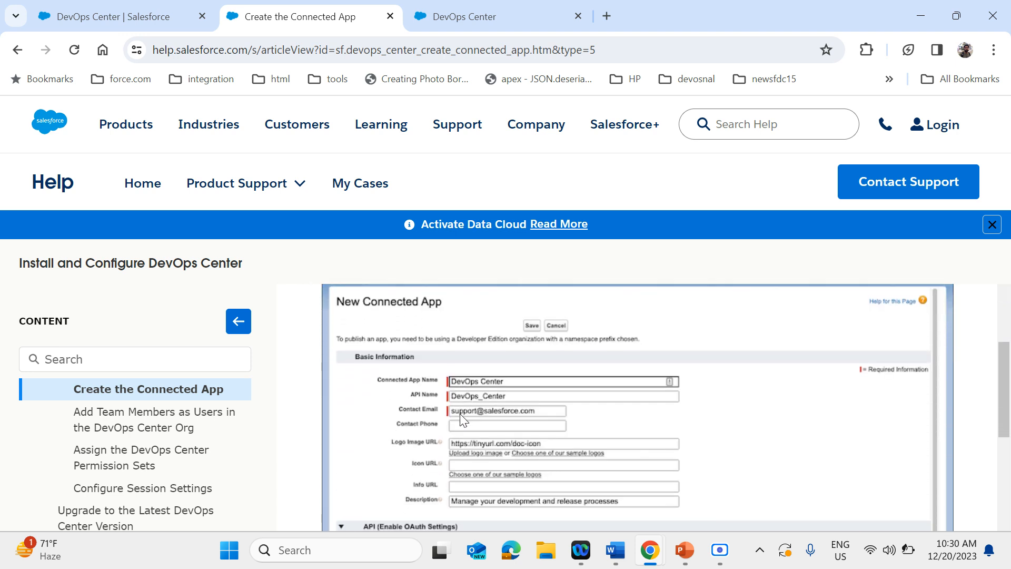
scroll(460, 414, "down", 4)
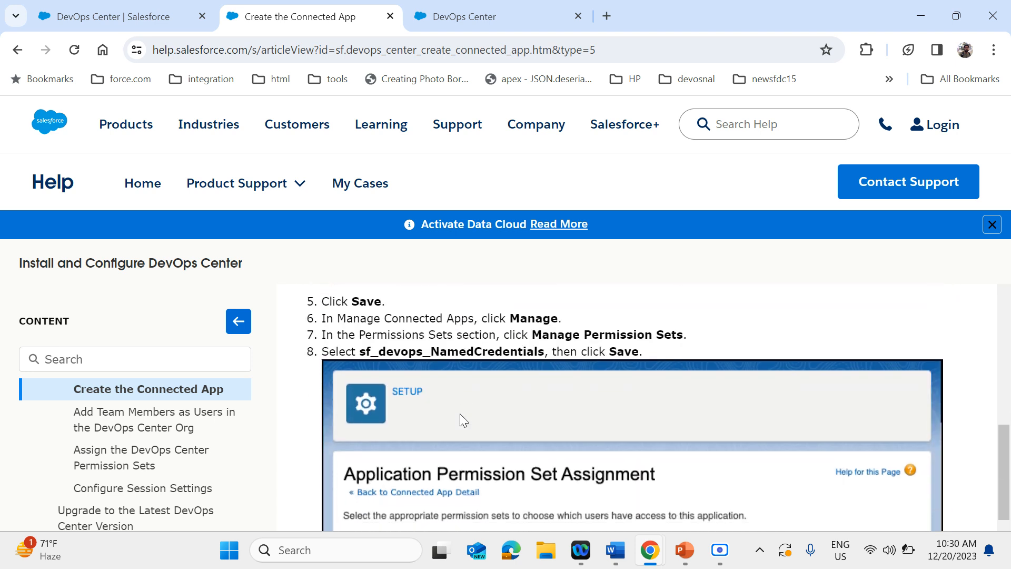
scroll(461, 419, "down", 2)
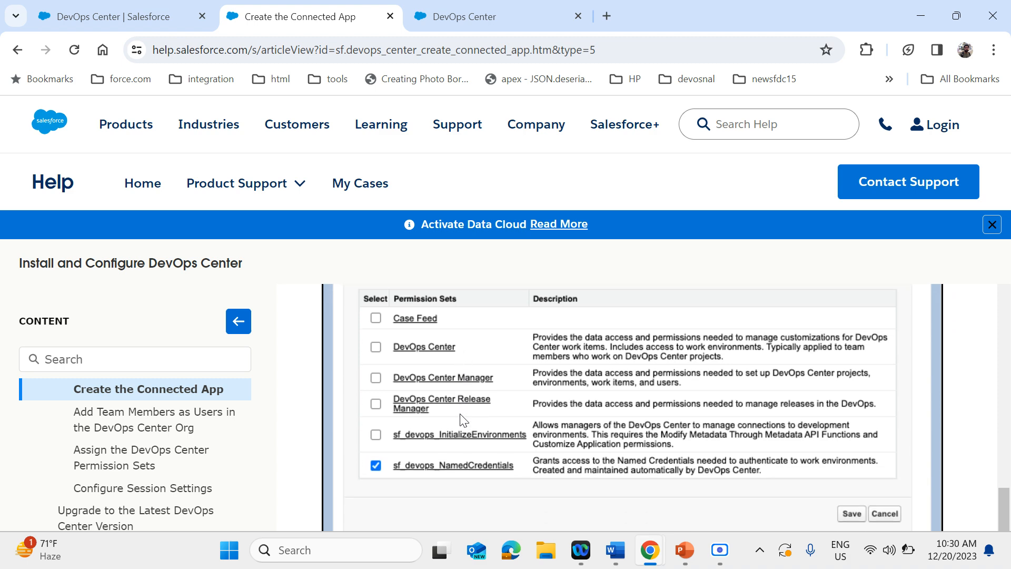
scroll(460, 419, "up", 5)
scroll(460, 419, "down", 3)
scroll(461, 419, "down", 2)
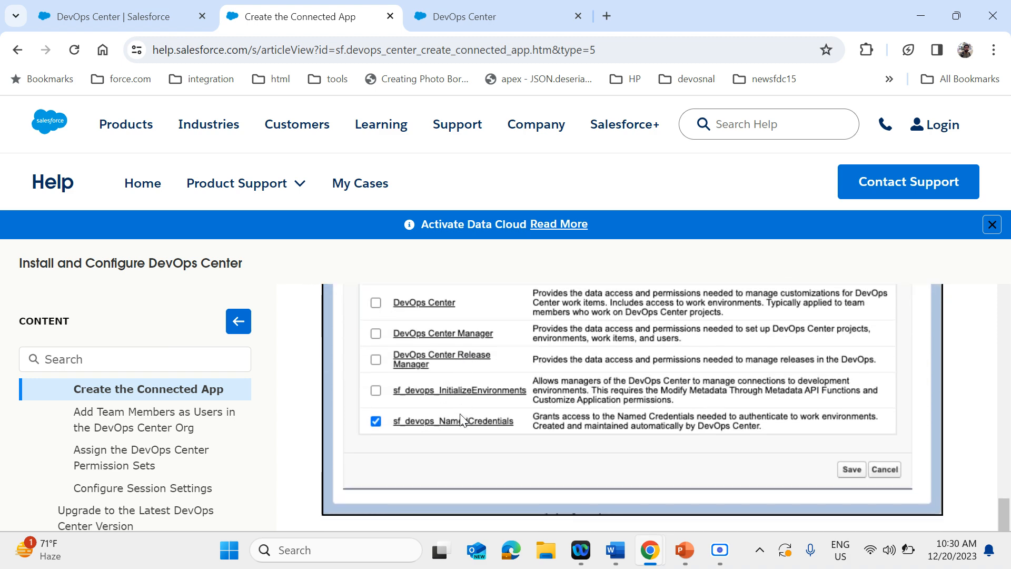
scroll(479, 438, "down", 1)
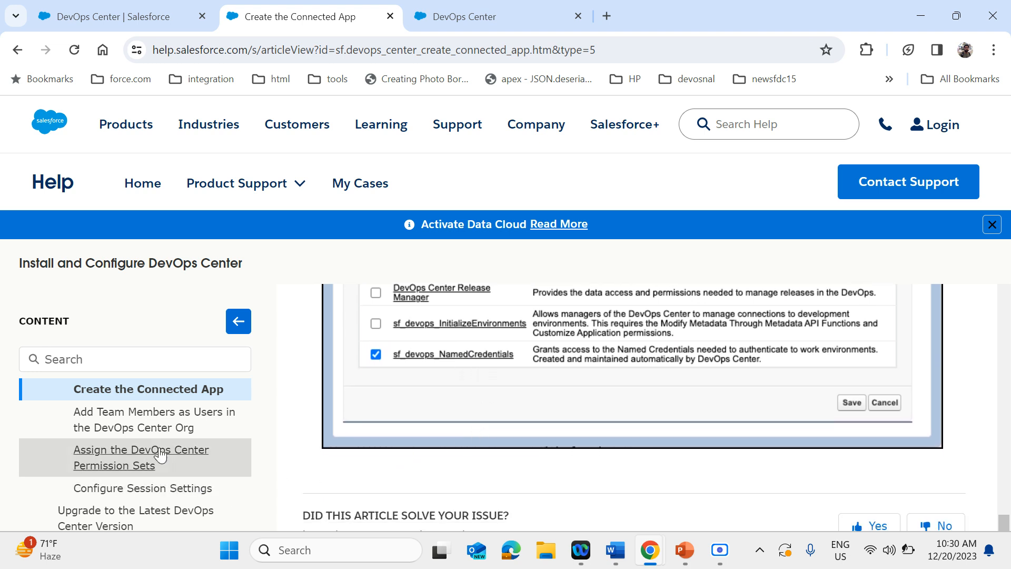
scroll(162, 452, "down", 2)
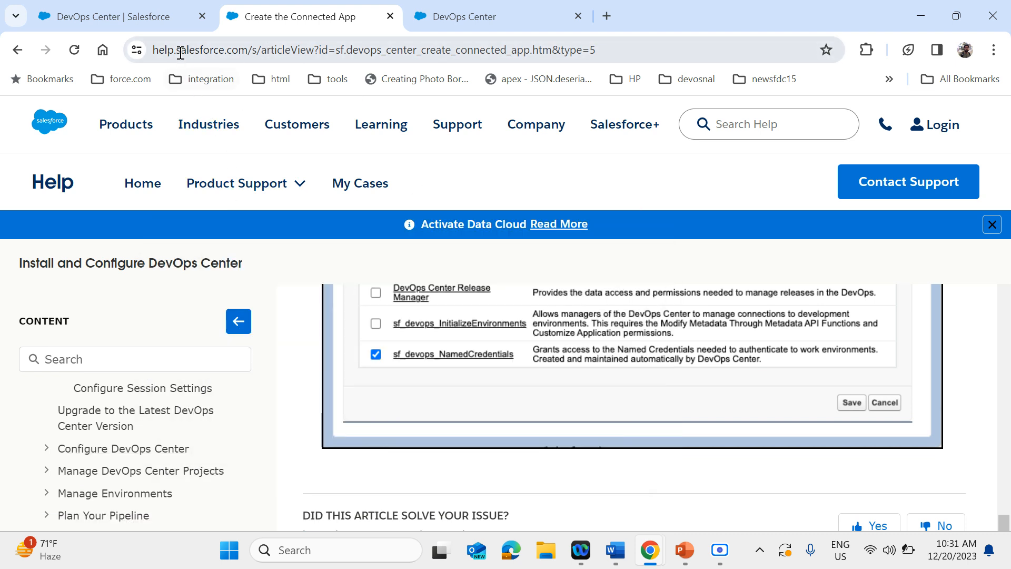
Return to Salesforce Setup and select DevOps Center from the "dev" search results
left_click(166, 20)
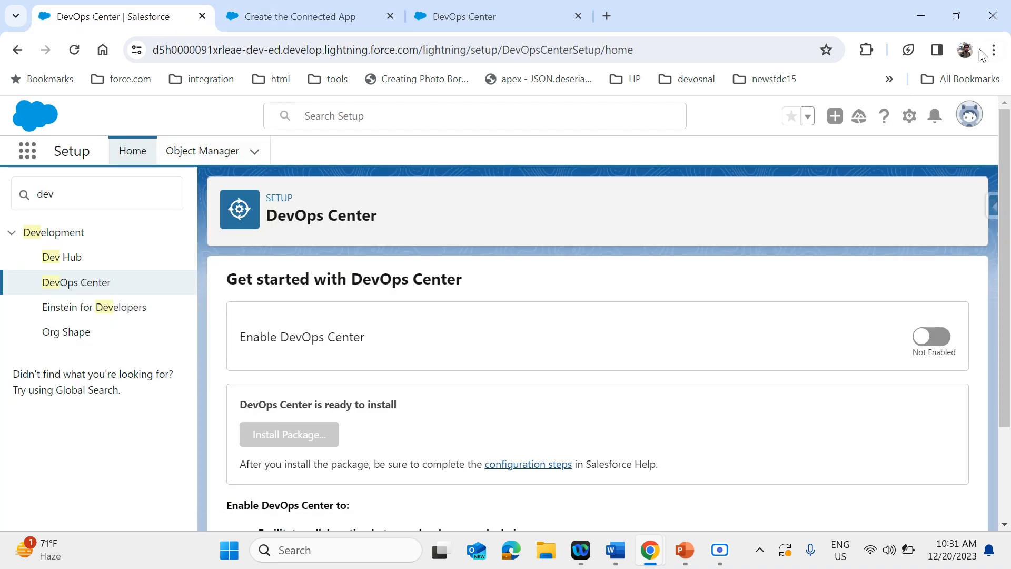
left_click(75, 195)
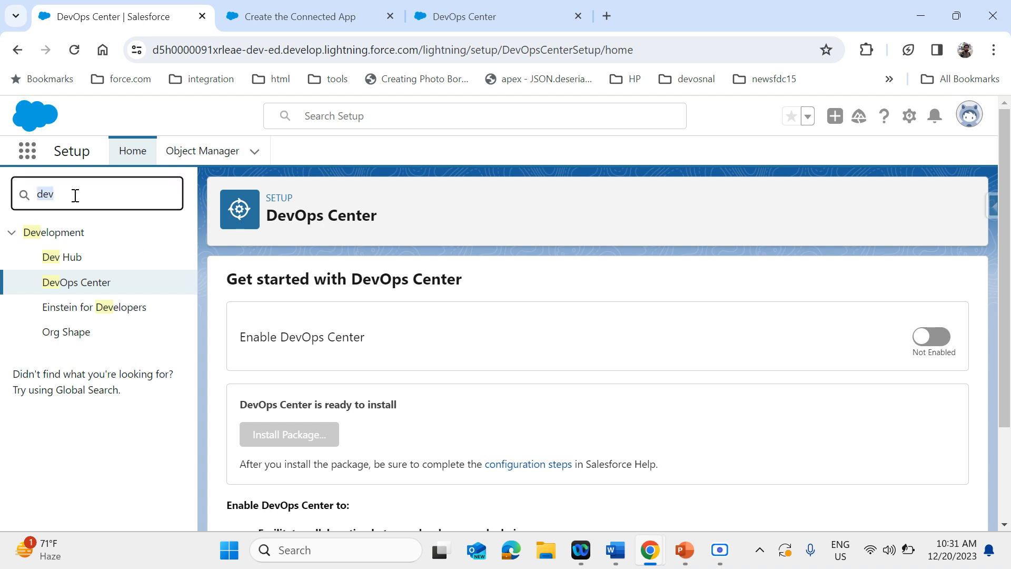
left_click(82, 292)
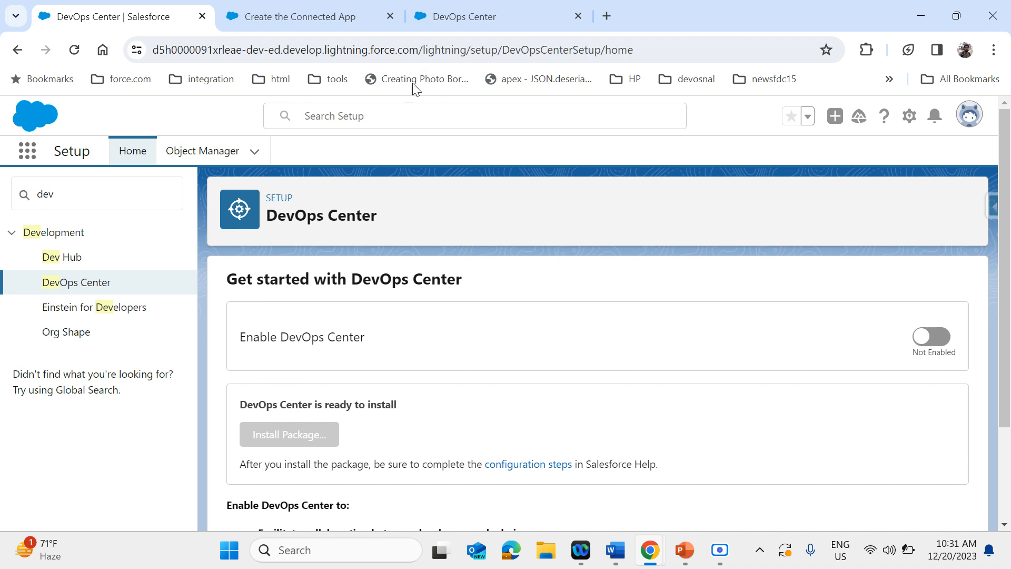
Go back to the "Install and Configure DevOps Center" help article and highlight the Important note about sandbox installation
left_click(332, 23)
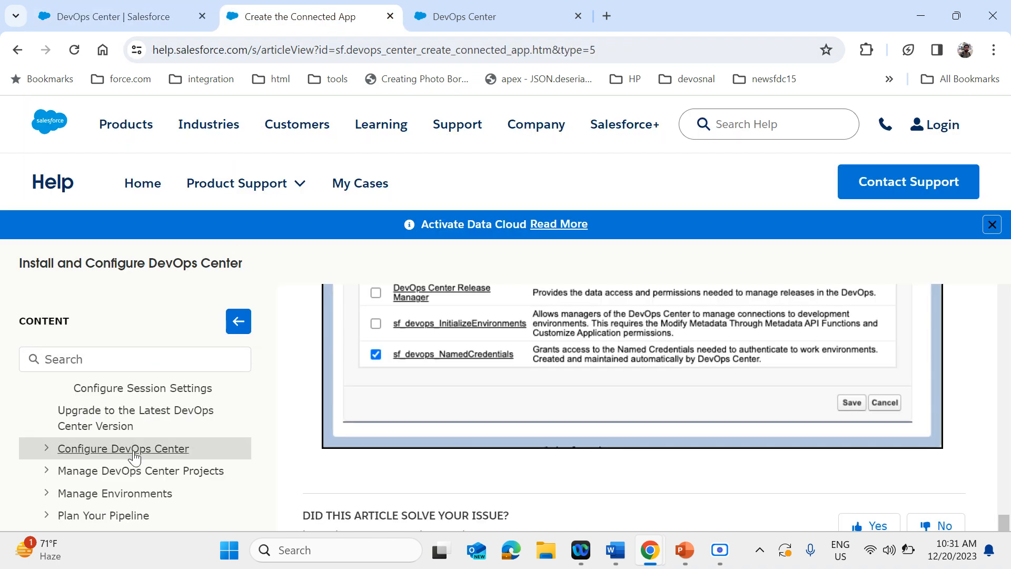
scroll(134, 450, "up", 5)
left_click(115, 402)
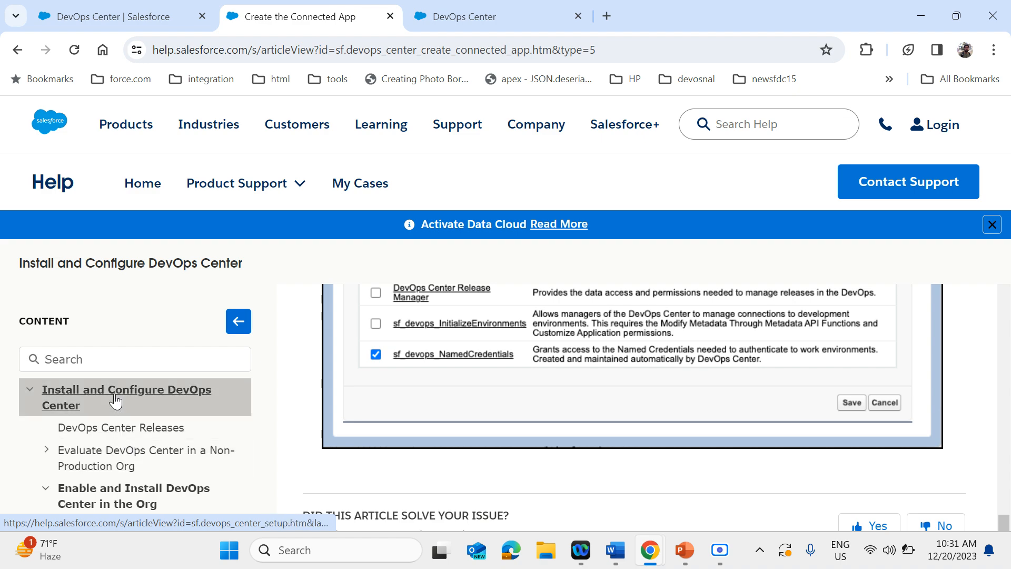
scroll(551, 481, "down", 5)
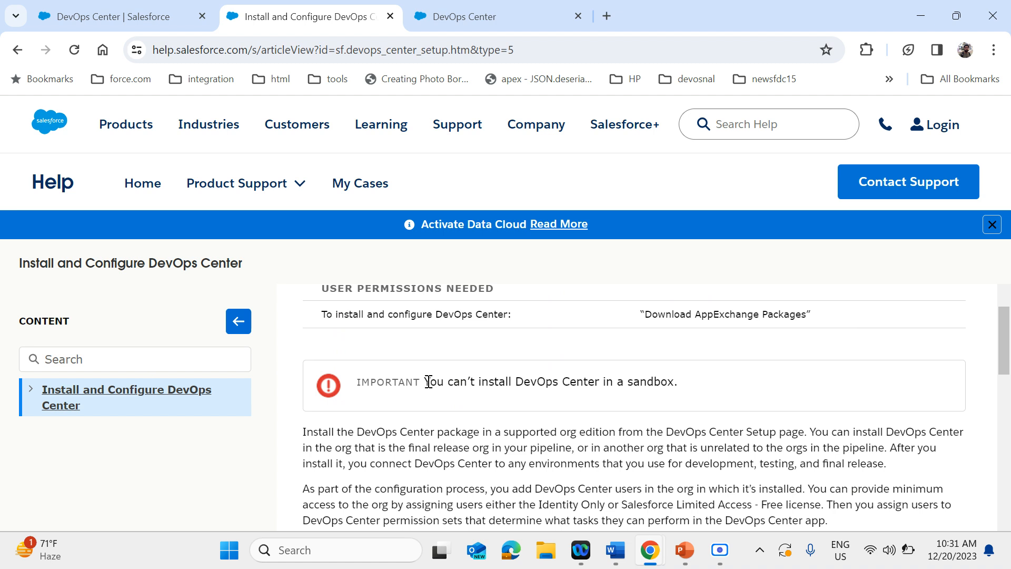
left_click_drag(425, 381, 697, 394)
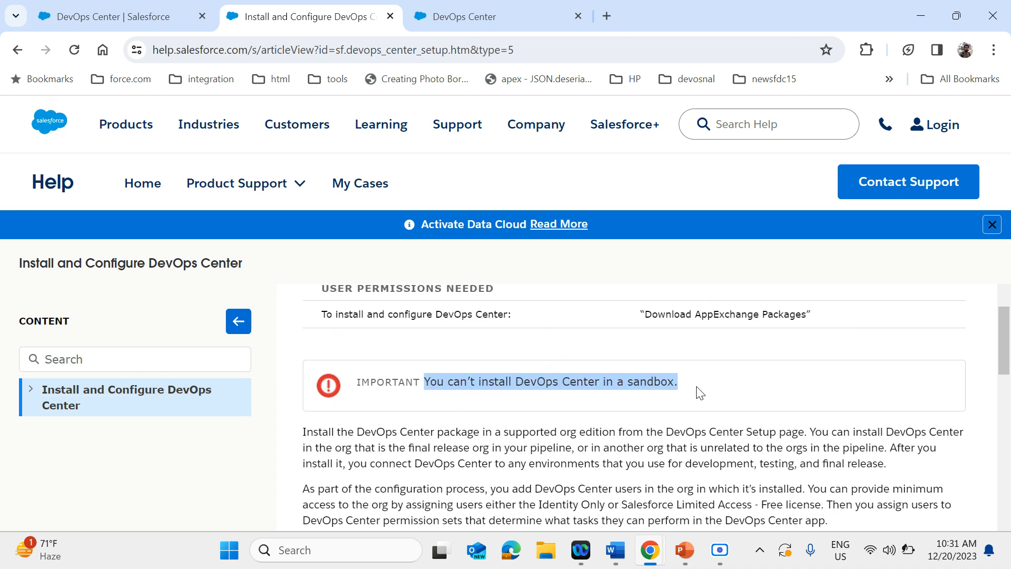
triple_click(660, 387)
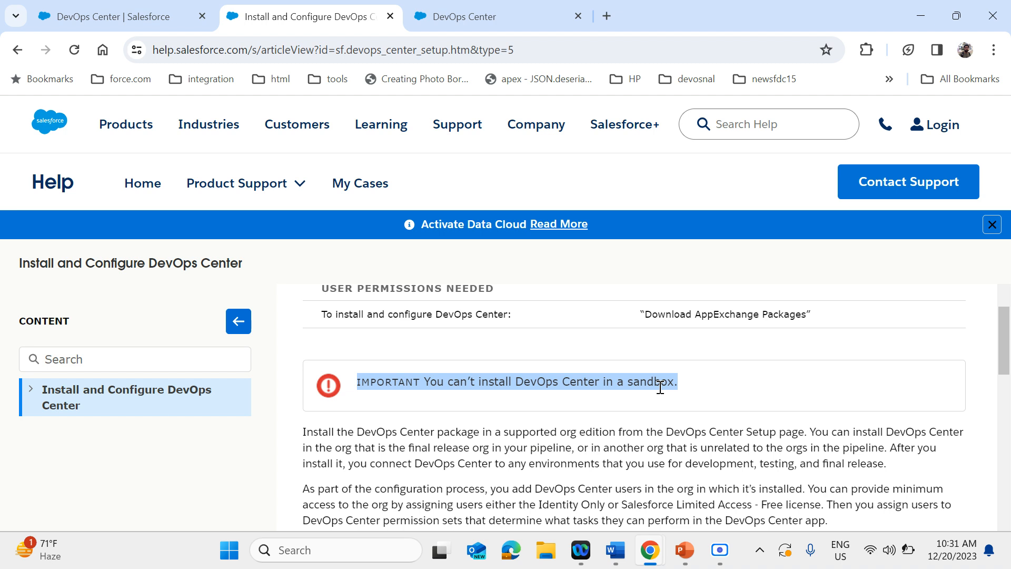
Read the help article's explanation of why DevOps Center can't be installed in a sandbox, plus its evaluation and feedback guidance
scroll(660, 387, "down", 2)
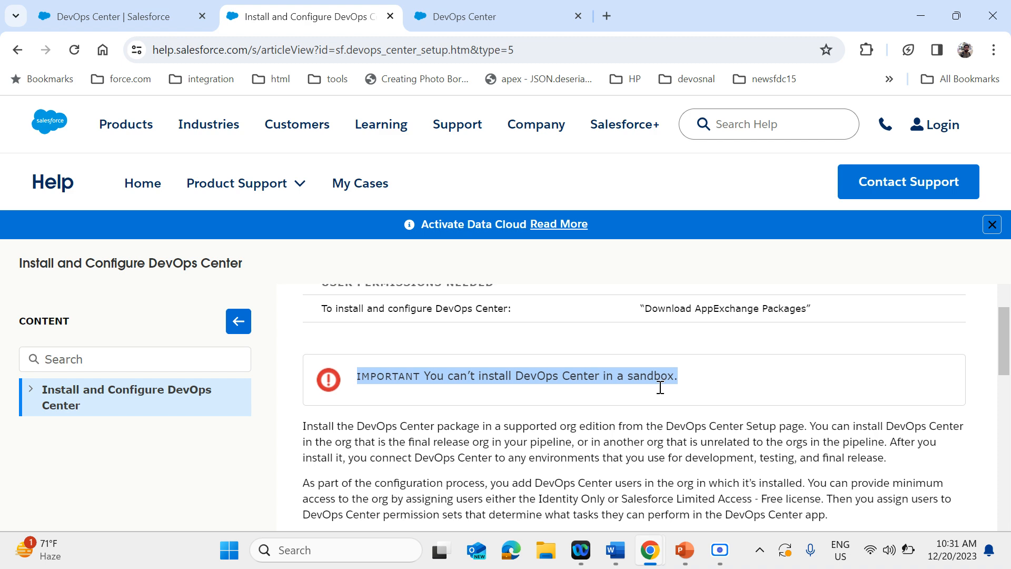
scroll(660, 387, "down", 6)
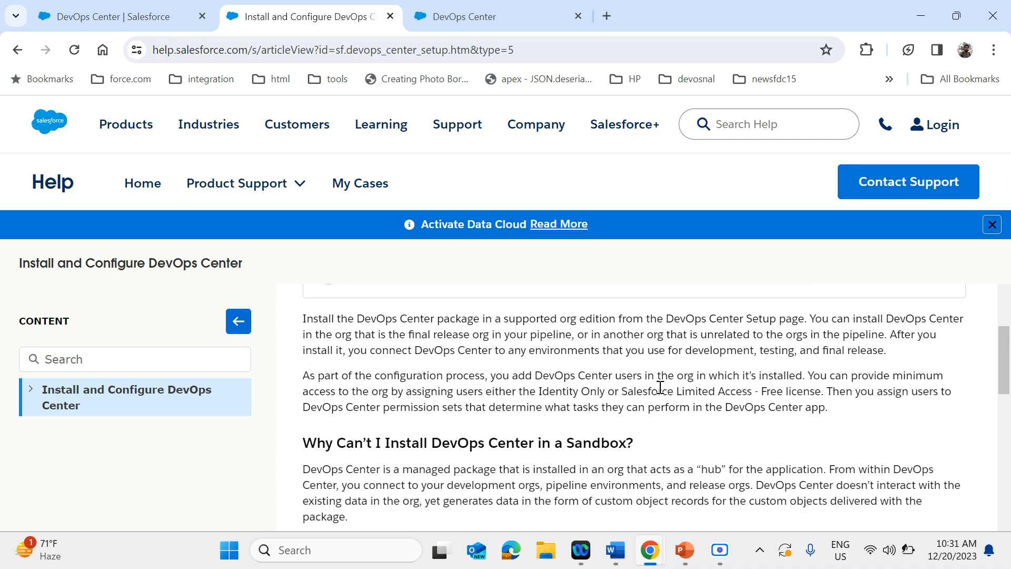
scroll(663, 393, "down", 1)
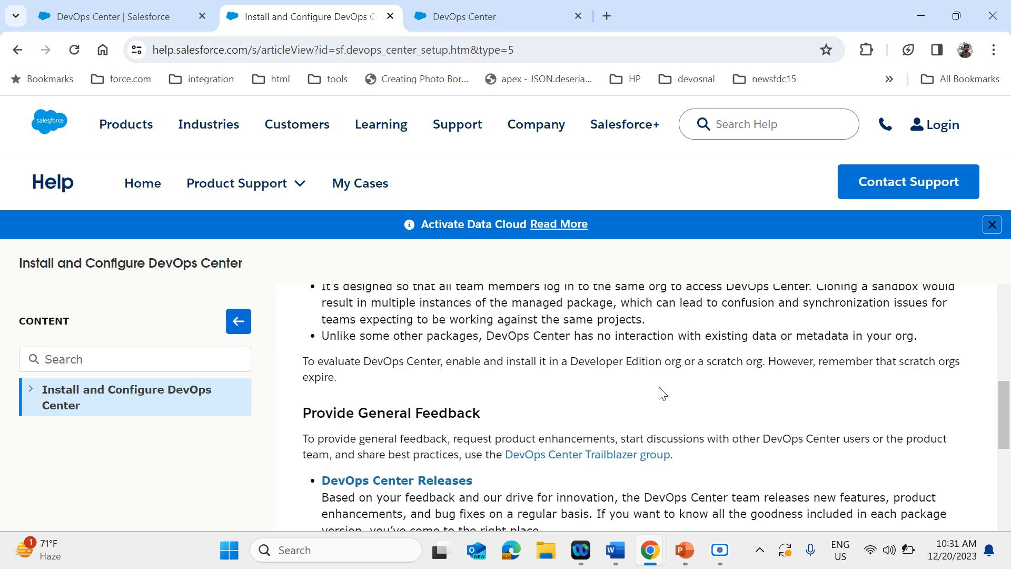
Return to Salesforce Setup, enable DevOps Center, and accept the Product Terms
left_click(135, 16)
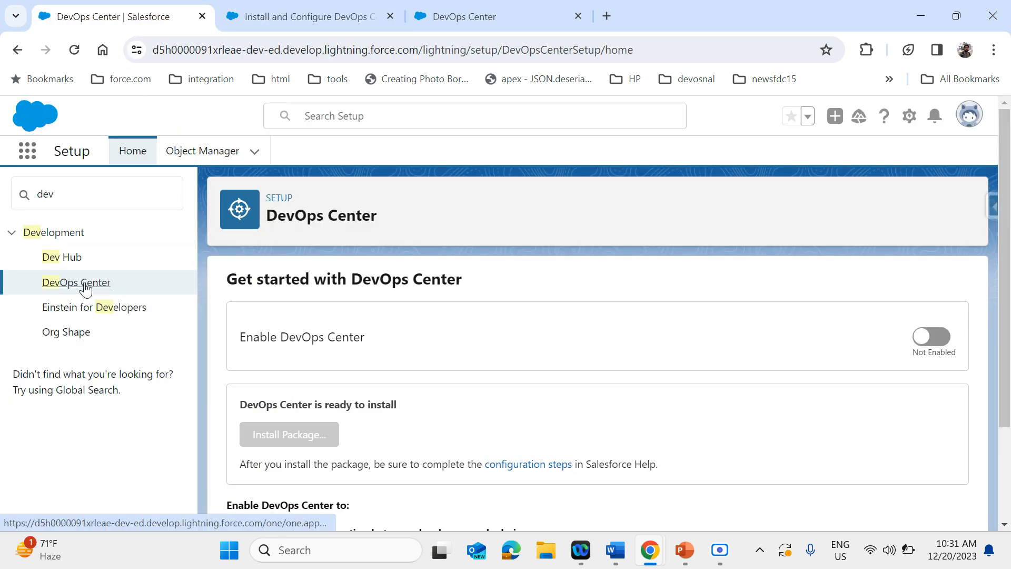
left_click(934, 338)
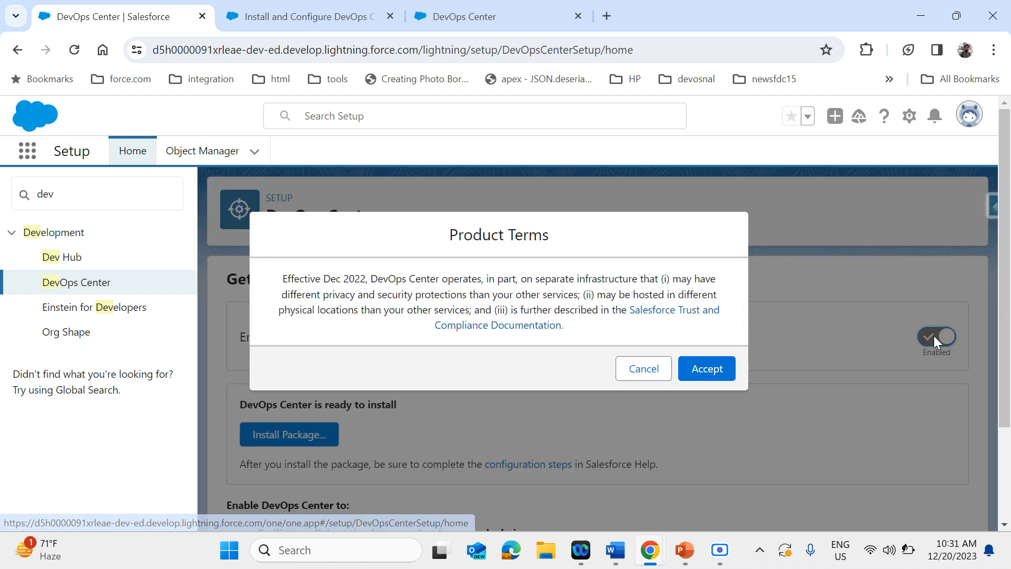
left_click(698, 371)
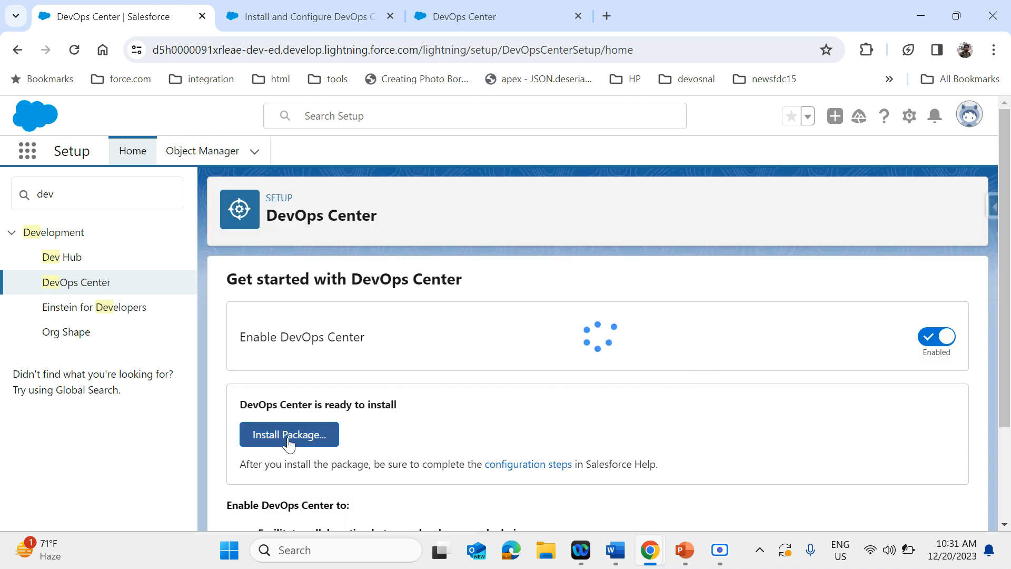
Launch the DevOps Center package installation from Setup and close the page it opens
scroll(368, 440, "down", 1)
scroll(368, 434, "down", 1)
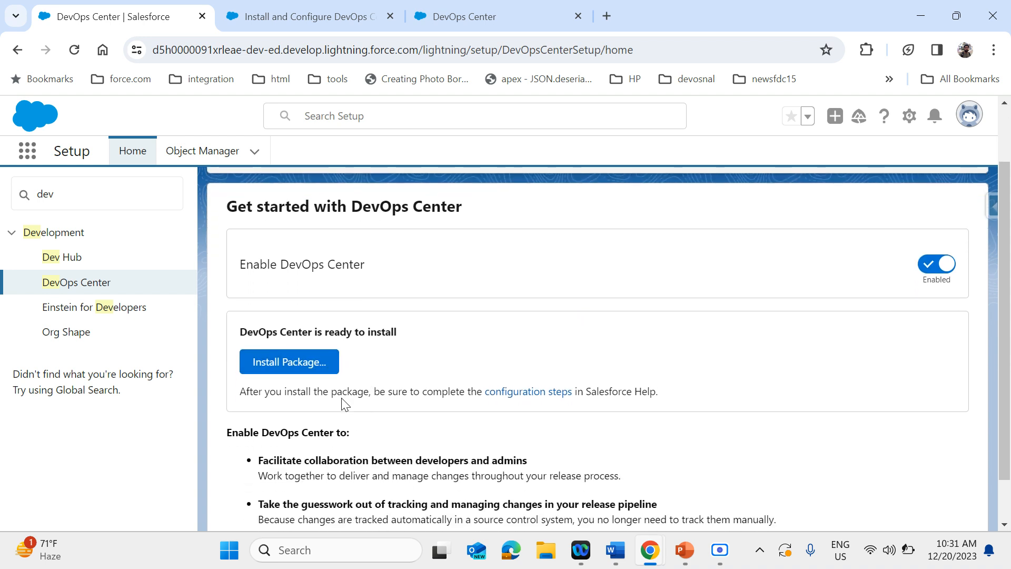
left_click(322, 372)
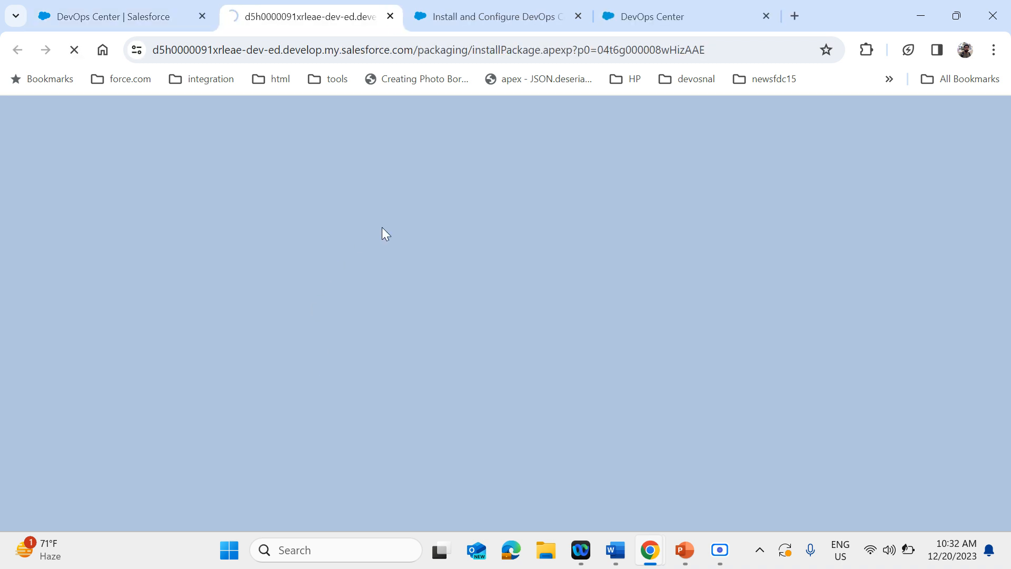
left_click(390, 16)
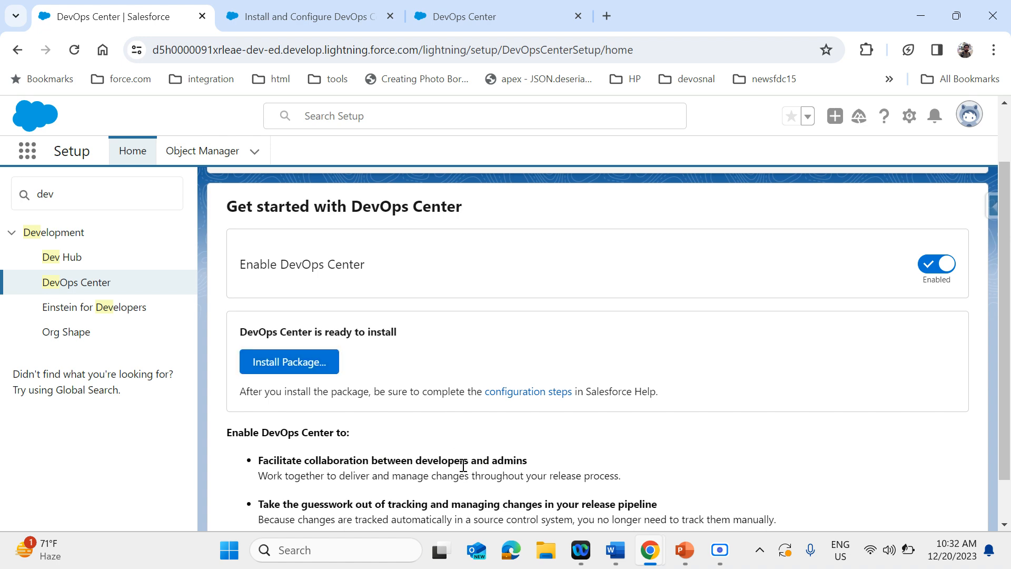
scroll(463, 466, "down", 1)
Switch to the other org's DevOps Center app and go back through the visited pages to the Demo project's Pipeline
left_click(316, 25)
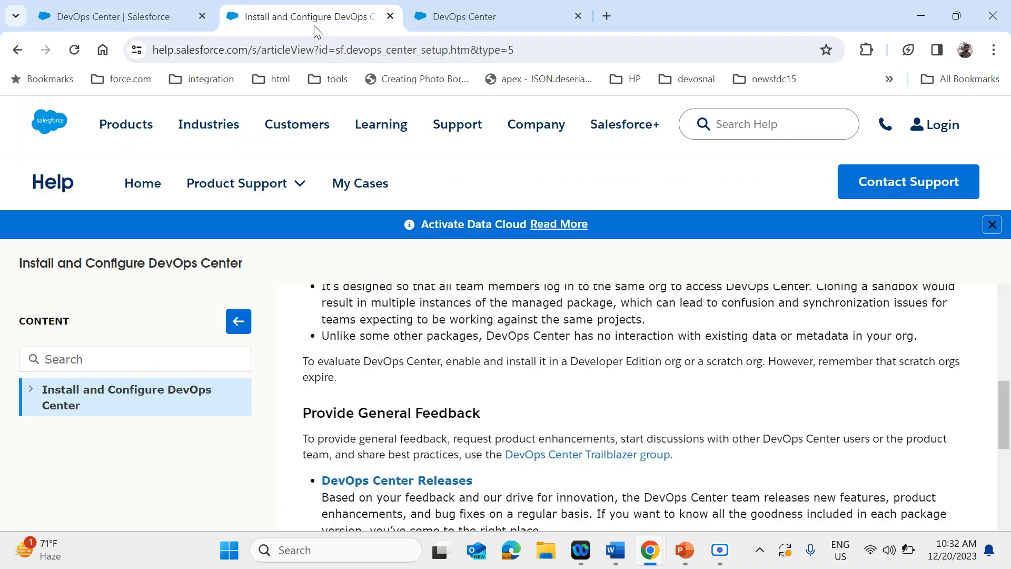
left_click(447, 24)
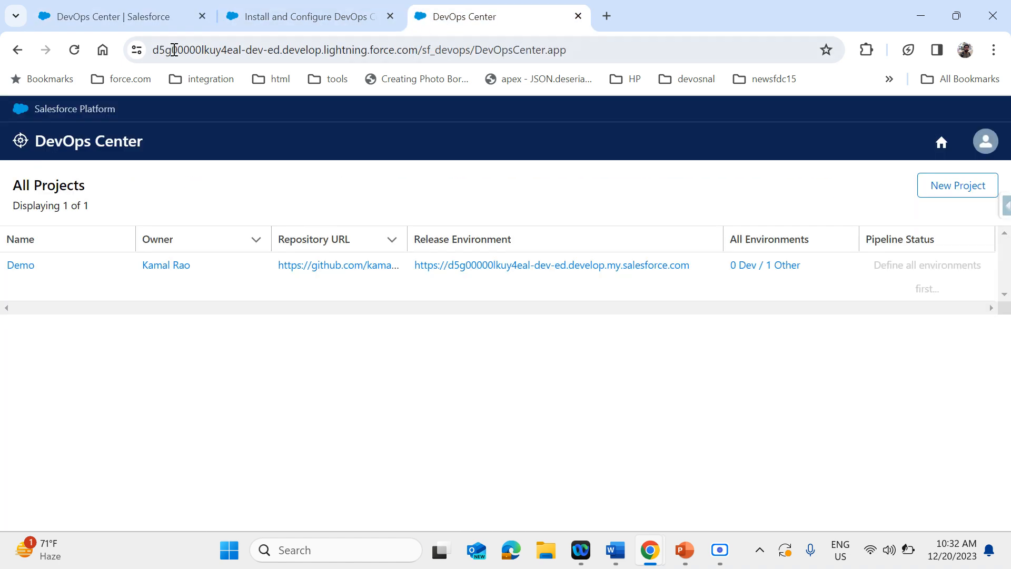
left_click(7, 53)
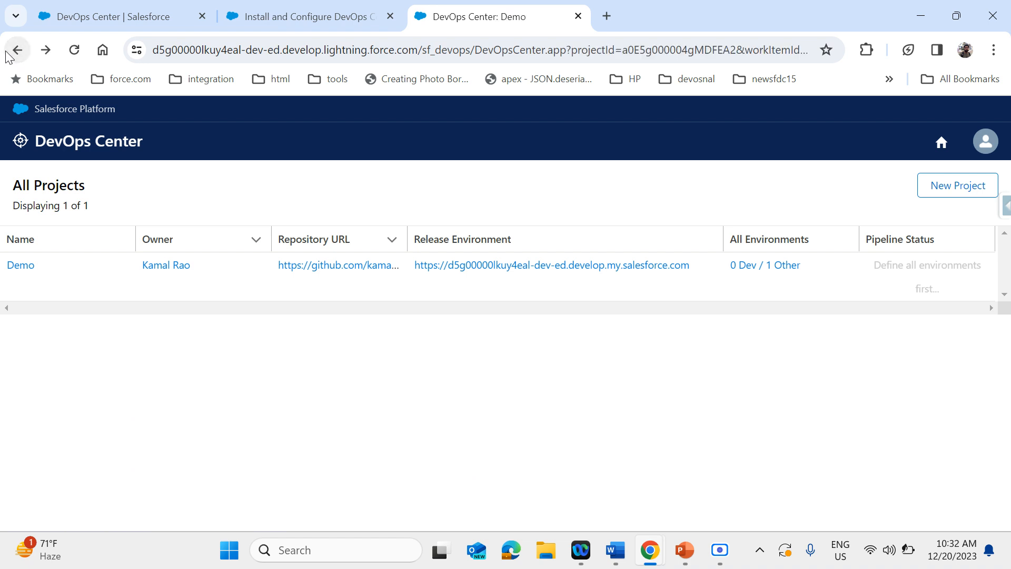
left_click(16, 57)
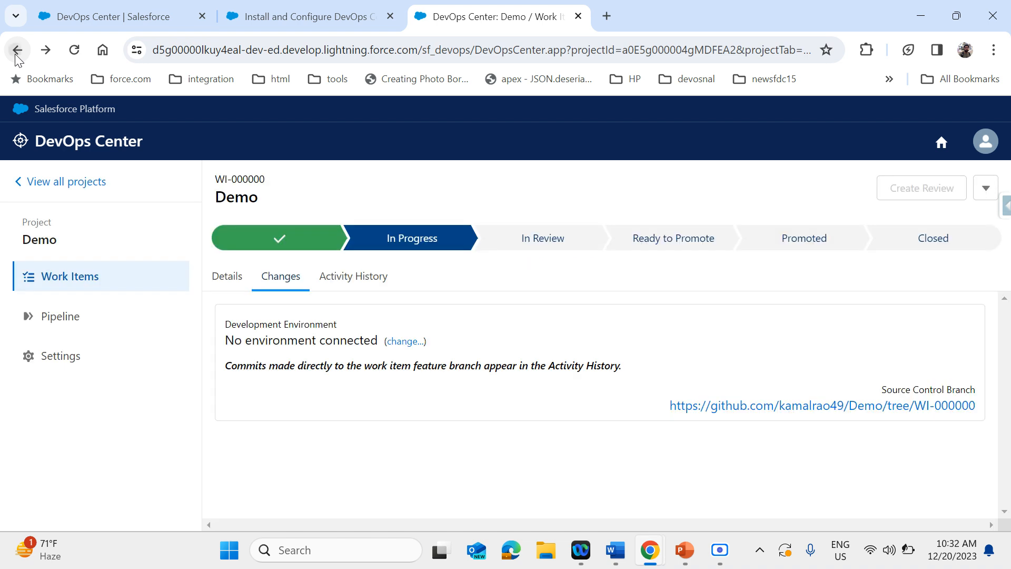
left_click(16, 53)
left_click(17, 55)
left_click(16, 56)
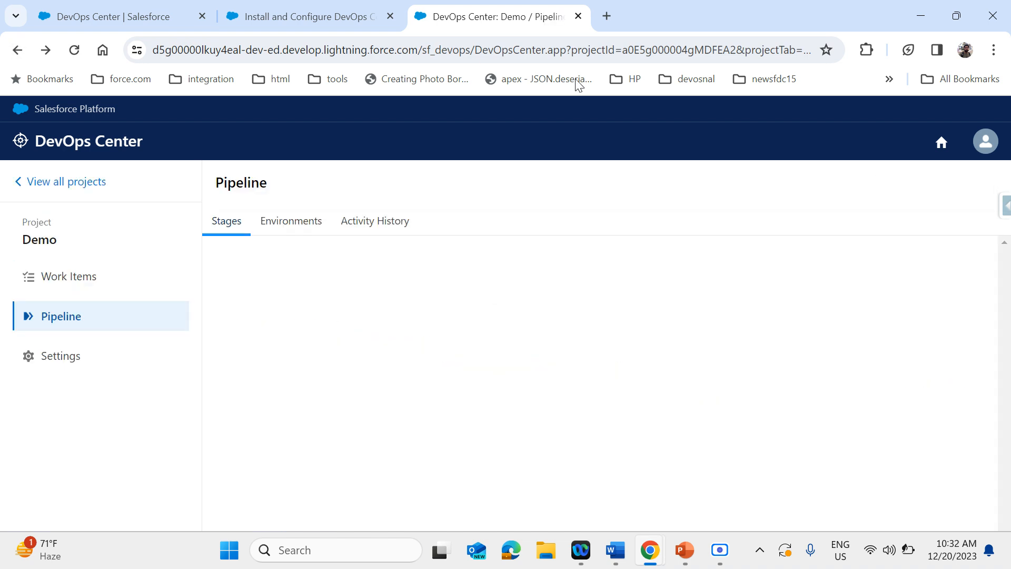
Remove the DevOps Center app path from the address and load the org's base Lightning URL
left_click_drag(429, 54, 842, 53)
key("BackSpace")
key("BackSpace")
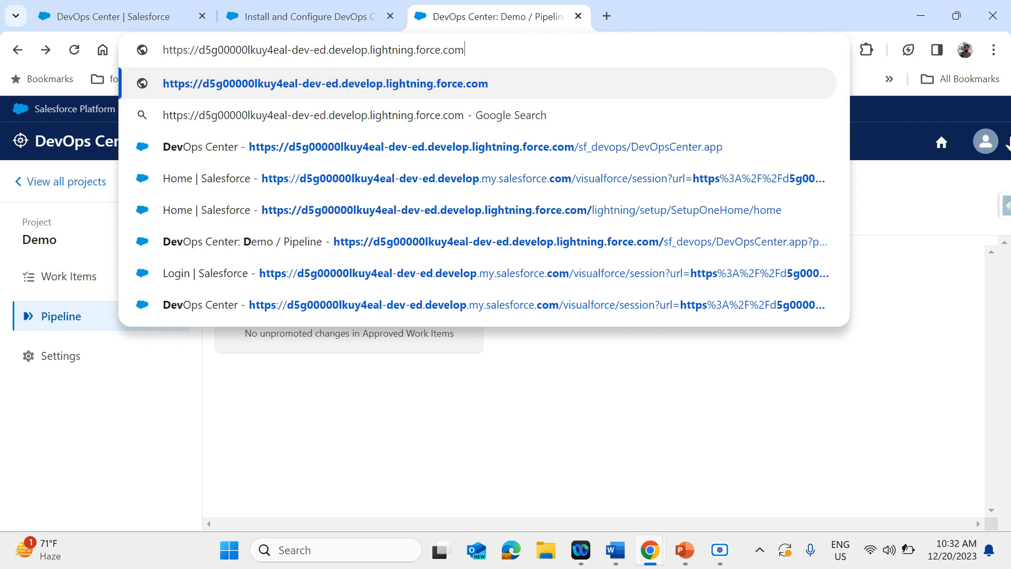
key("Return")
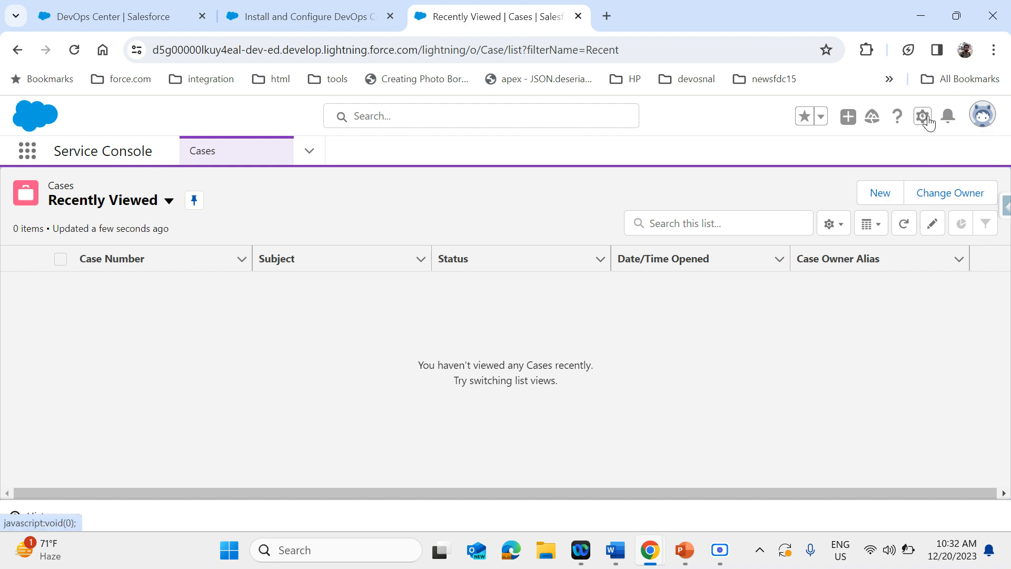
Open Setup for this org and close the first org's DevOps Center setup page
left_click(923, 119)
left_click(848, 224)
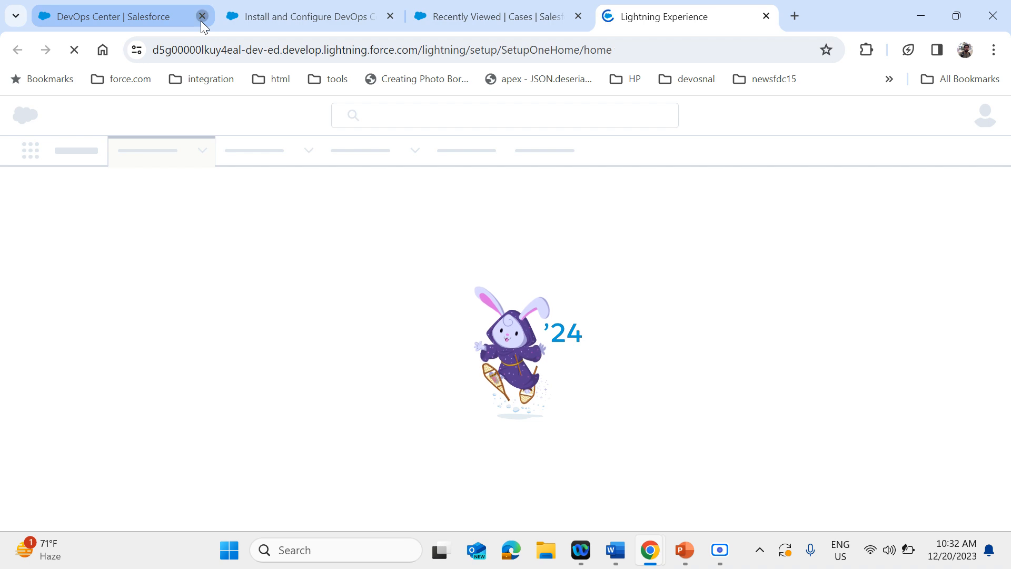
left_click(202, 17)
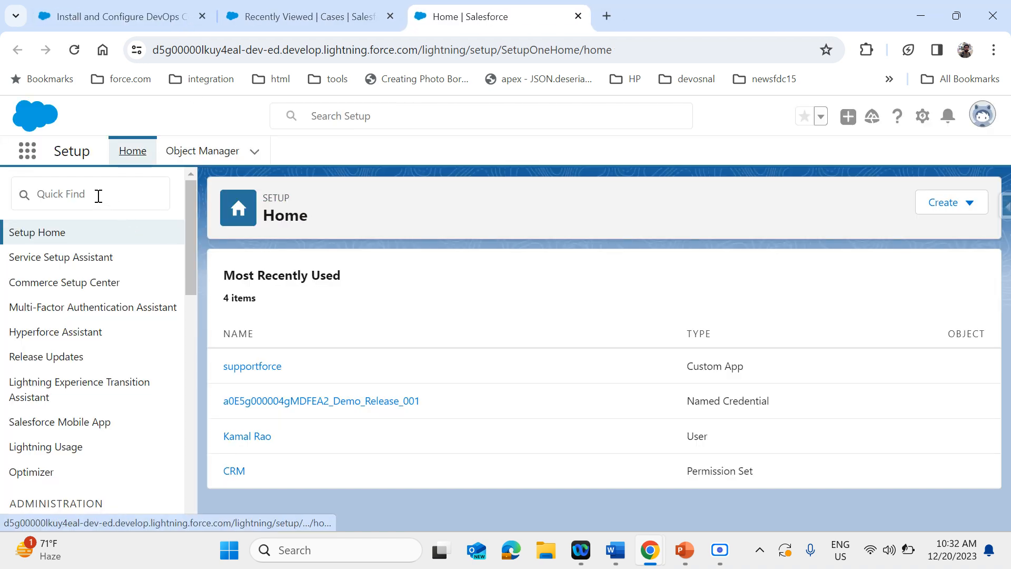
Search Setup for "dev" and open the DevOps Center setup page
left_click(98, 196)
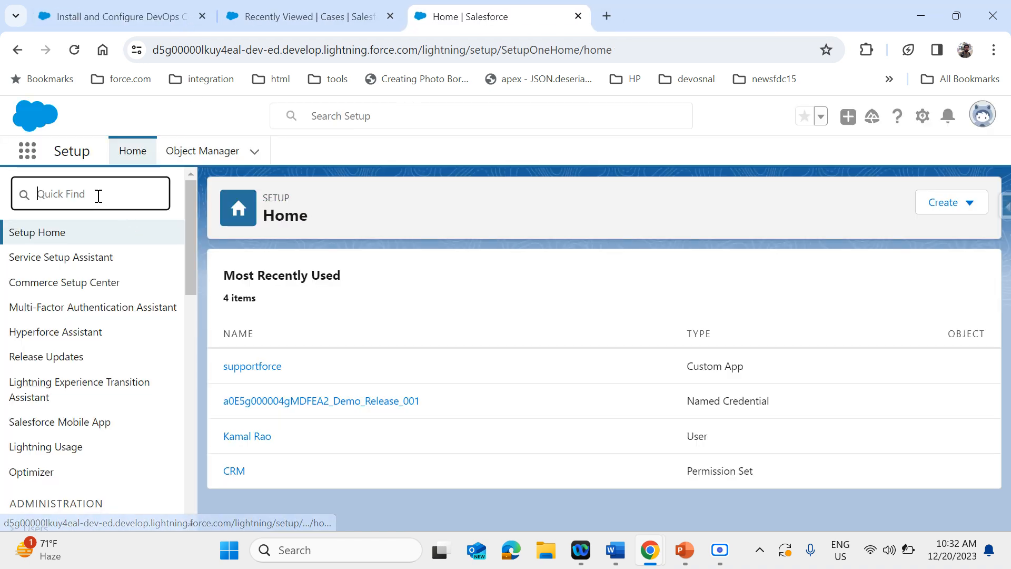
type("dev")
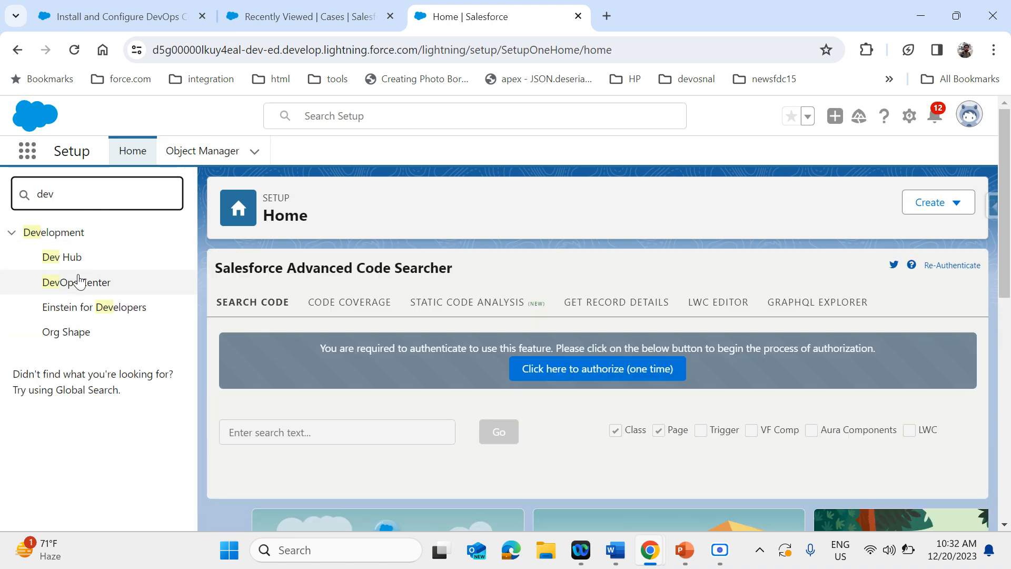
left_click(80, 283)
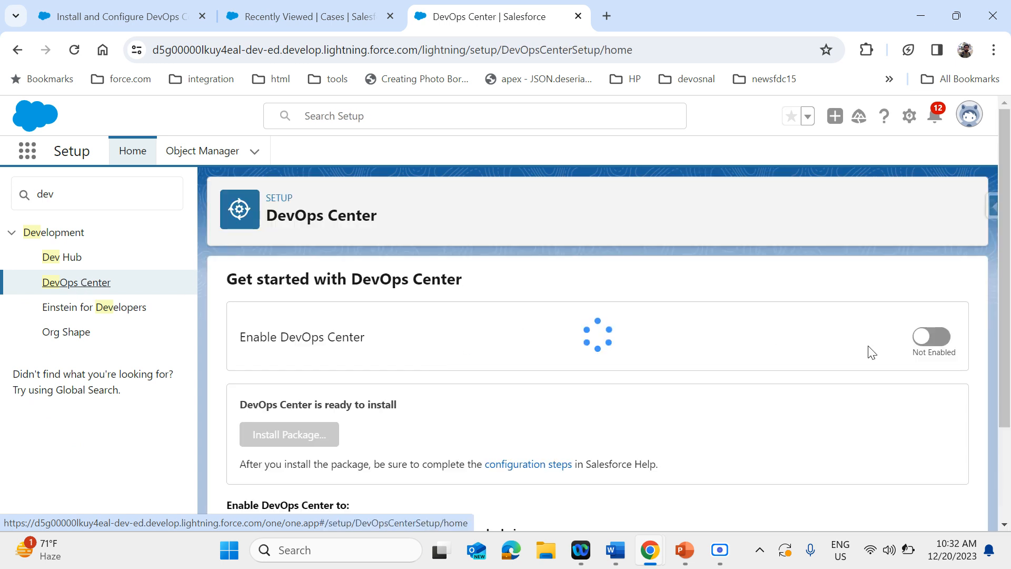
Examine the Enable DevOps Center setting, the package installation section, and the listed benefits on the setup page
scroll(634, 239, "down", 1)
scroll(634, 243, "down", 1)
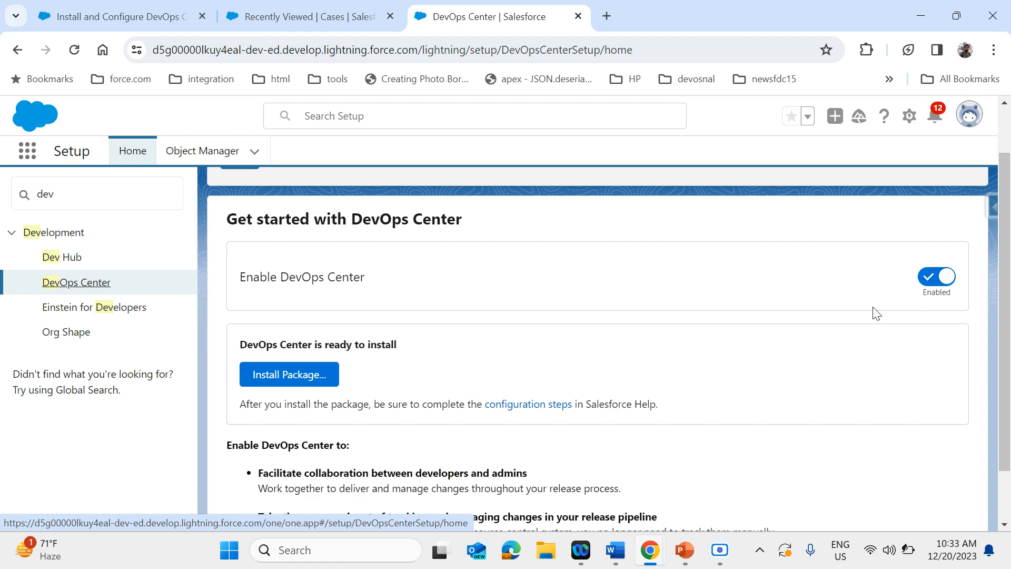
scroll(435, 361, "up", 1)
scroll(435, 361, "down", 2)
scroll(435, 361, "up", 2)
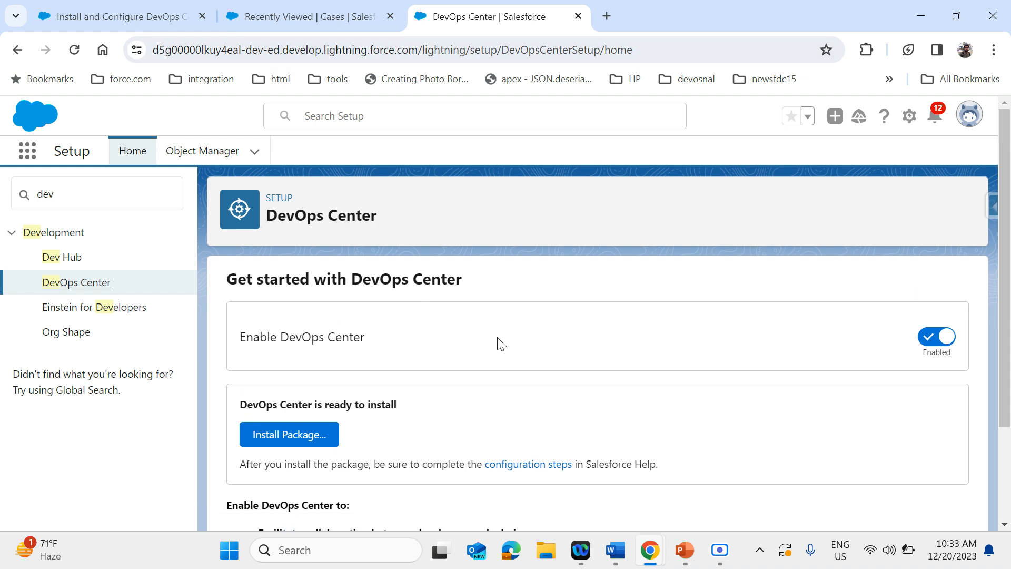
scroll(501, 344, "down", 1)
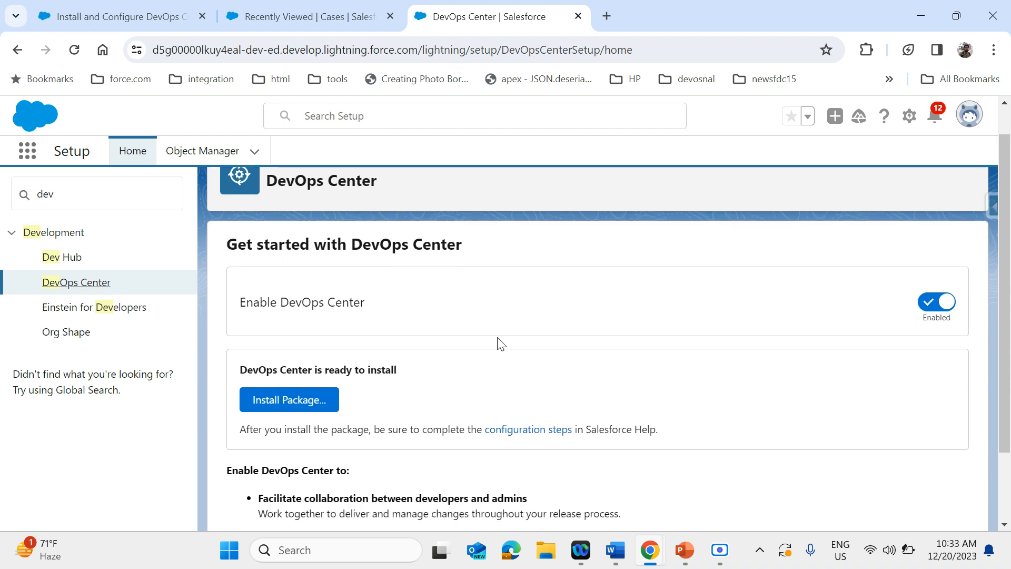
scroll(501, 343, "up", 1)
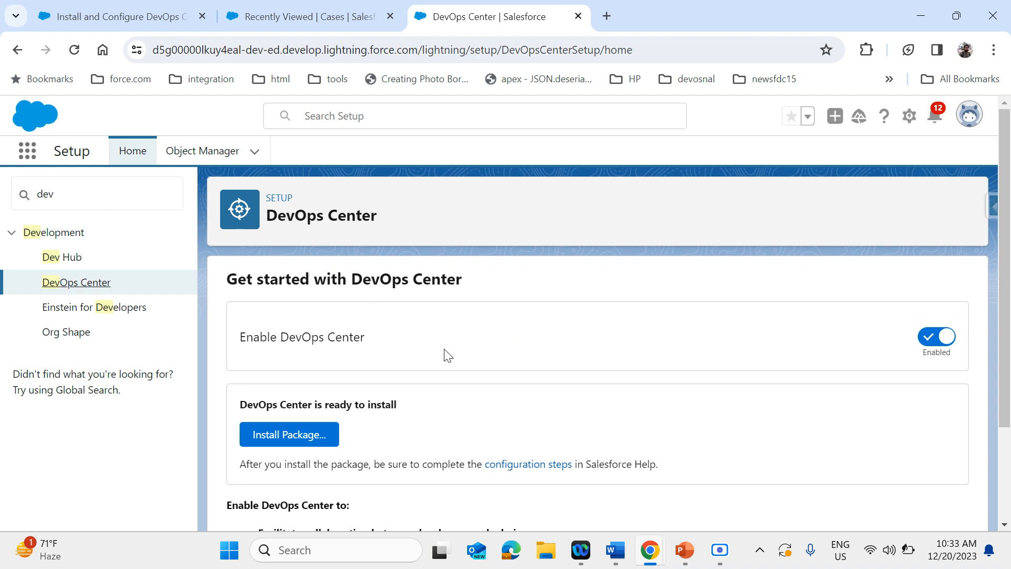
Search the App Launcher for "dev", clear the search, and close the launcher
left_click(22, 158)
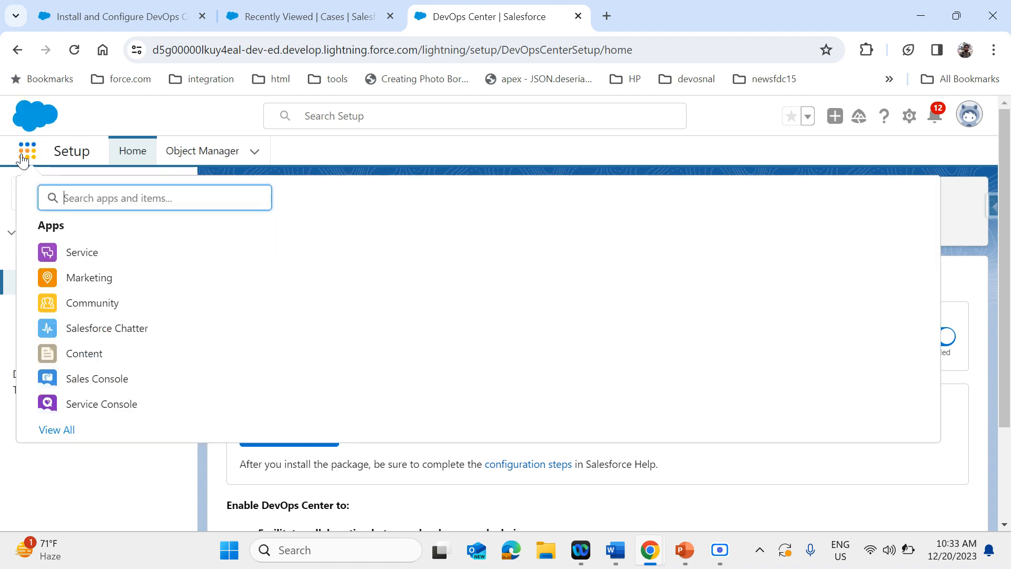
type("dev")
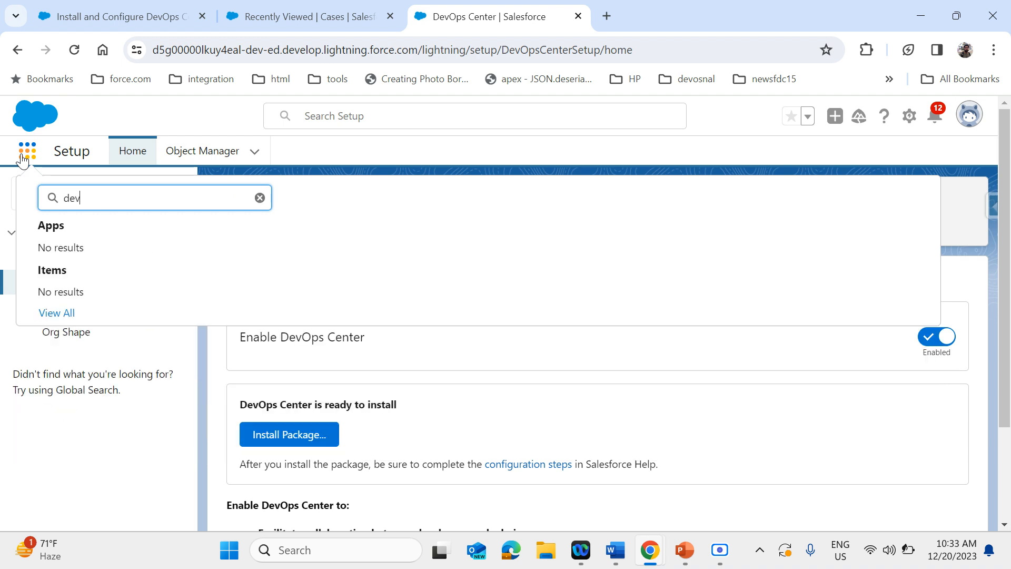
key("BackSpace")
key("BackSpace")
key("BackSpace")
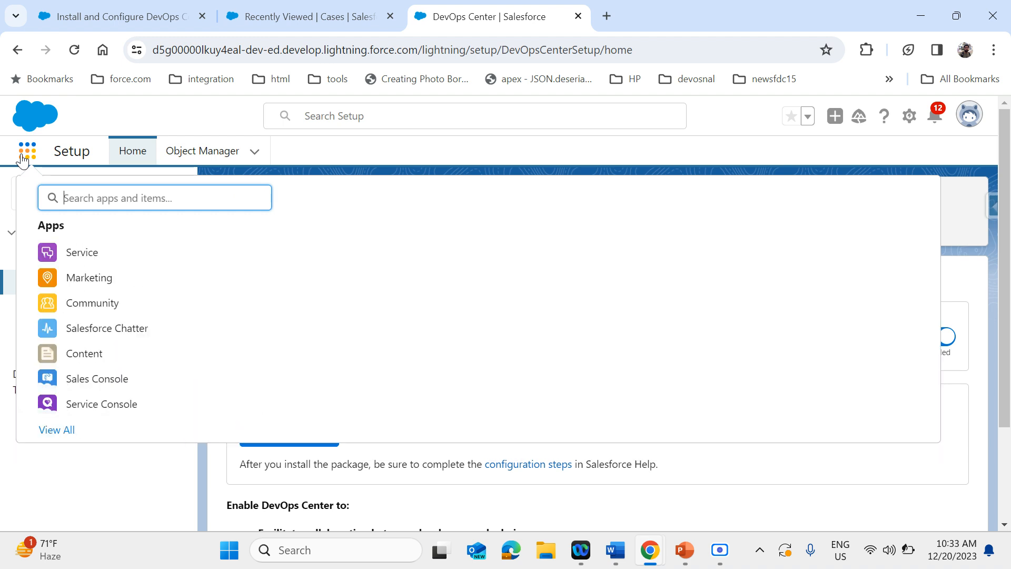
key("Escape")
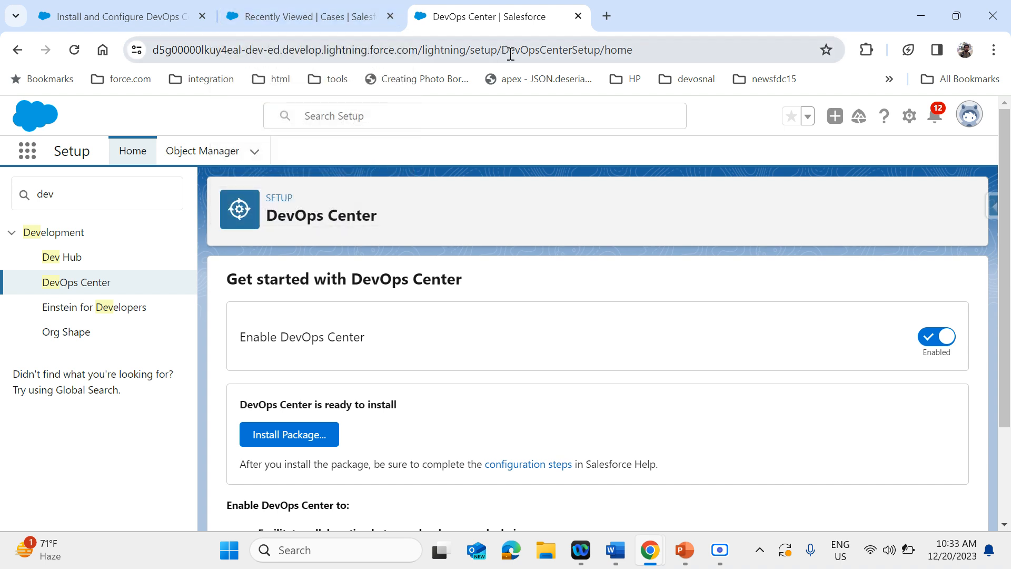
Replace the path after the org's domain with sf_devops/DevOpsCenter.app and load the DevOps Center app
left_click(425, 50)
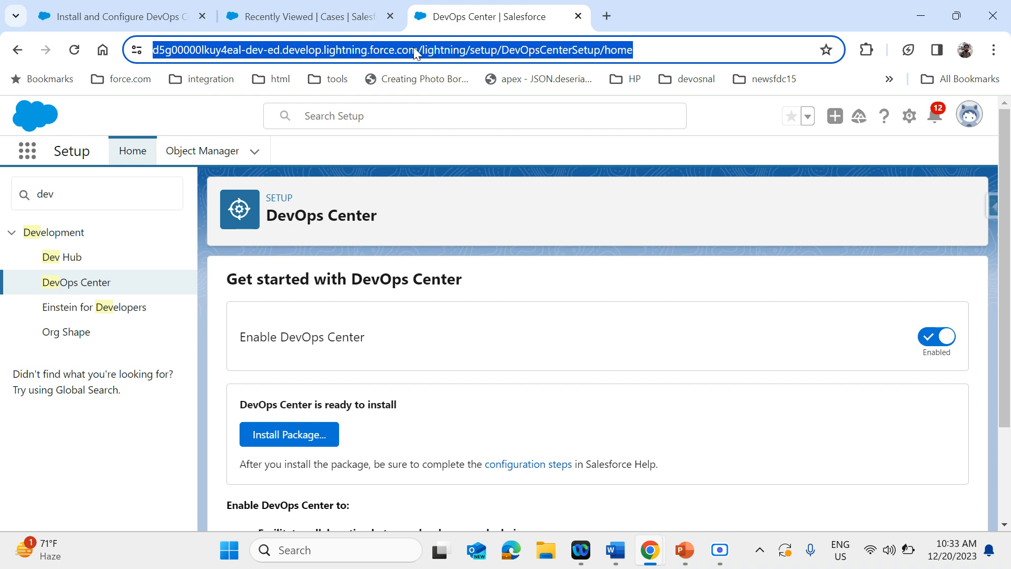
left_click(419, 47)
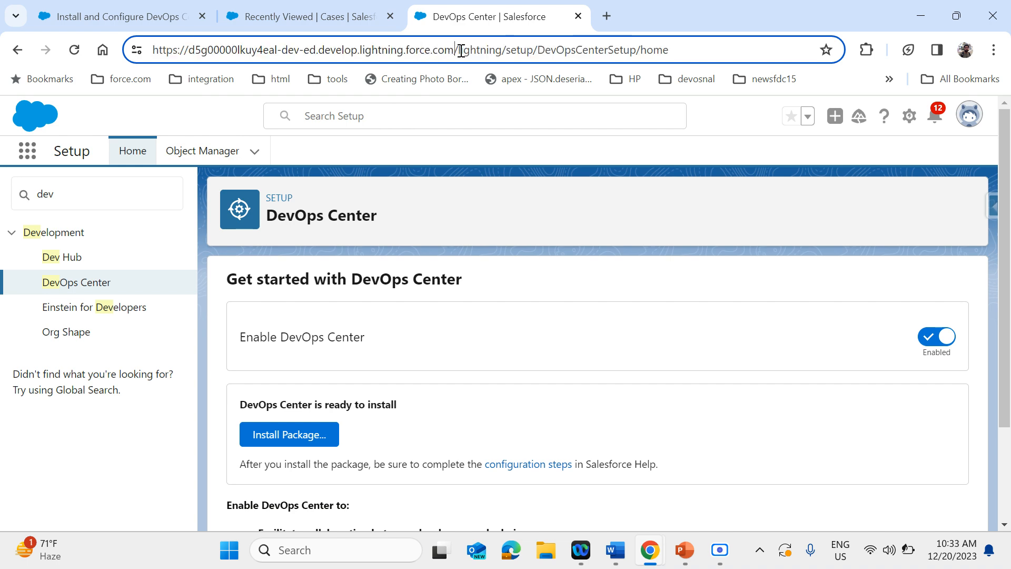
left_click_drag(457, 50, 685, 50)
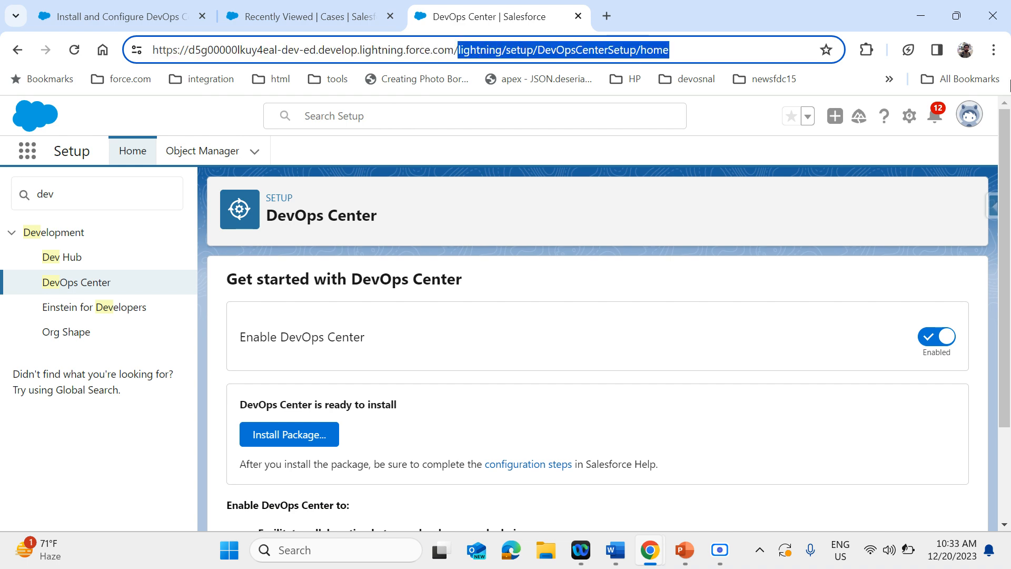
key("BackSpace")
type("sf")
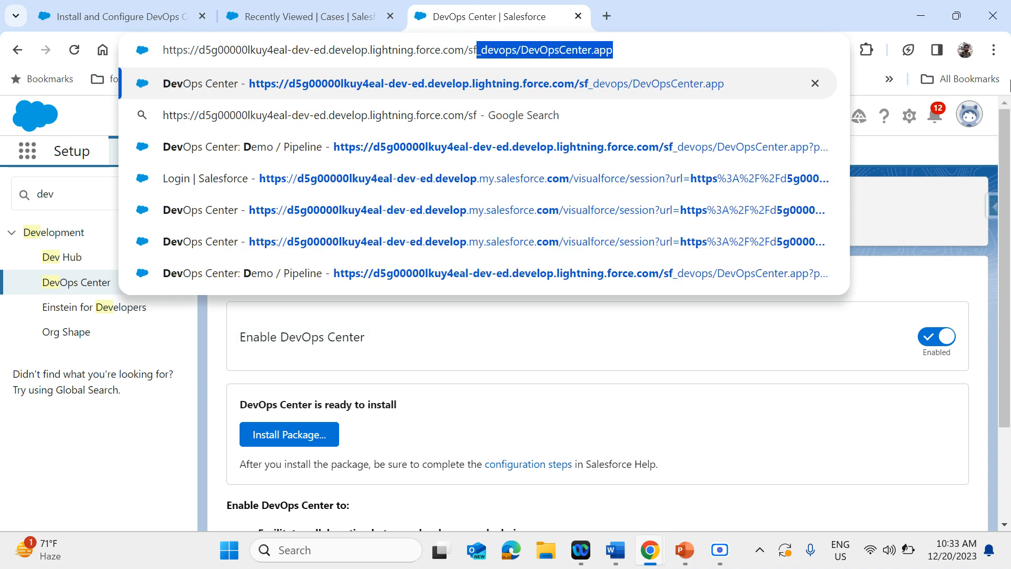
key("Return")
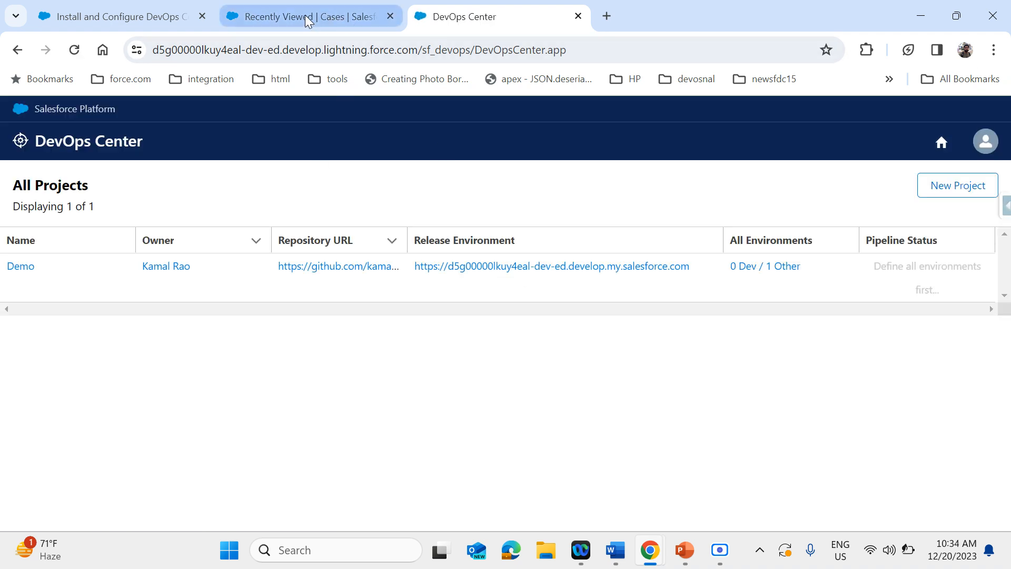
Return to the DevOps Center help article and open Create the Connected App under Enable and Install DevOps Center in the Org
left_click_drag(422, 52, 605, 49)
left_click(321, 17)
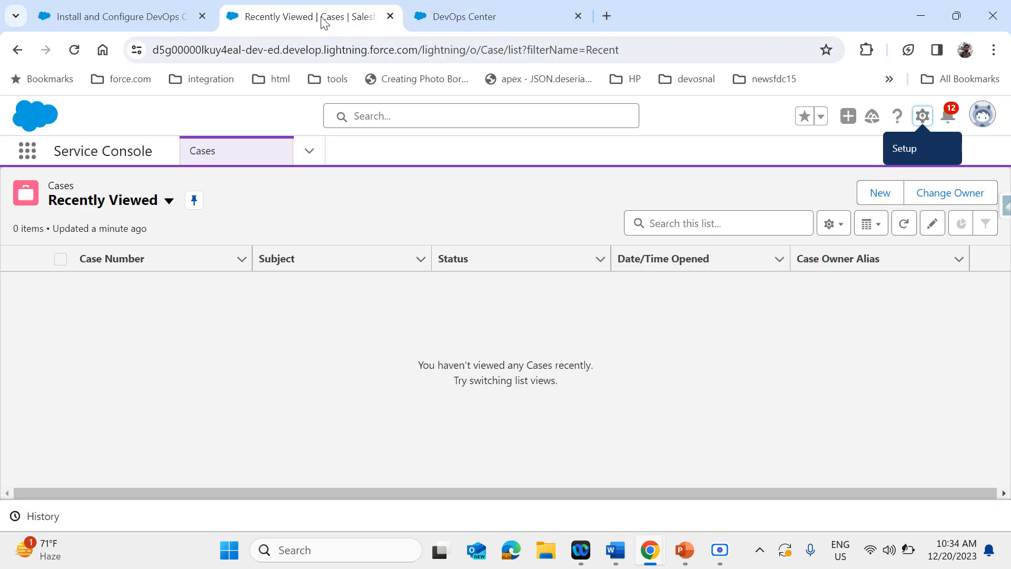
left_click(140, 20)
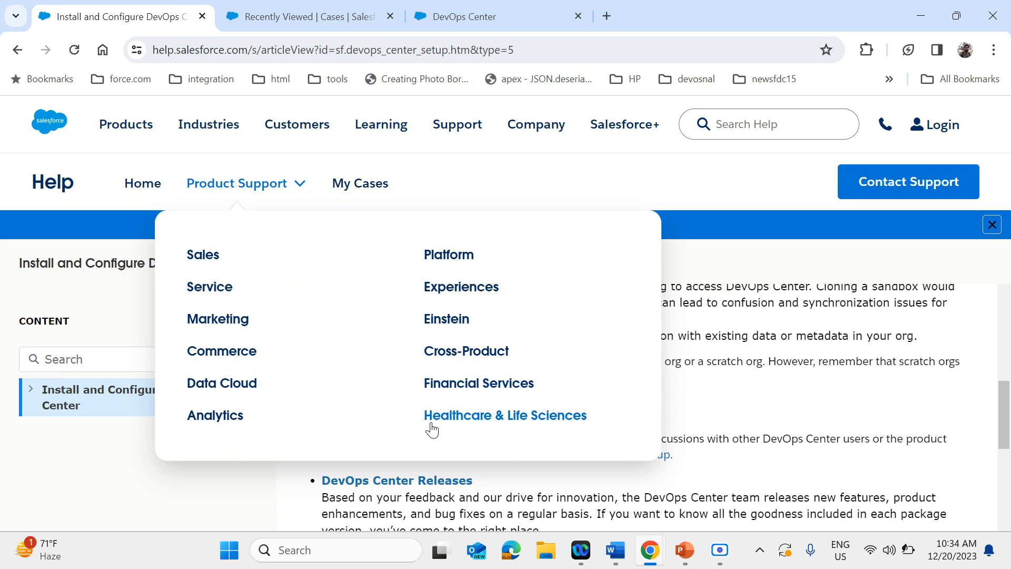
scroll(637, 408, "up", 3)
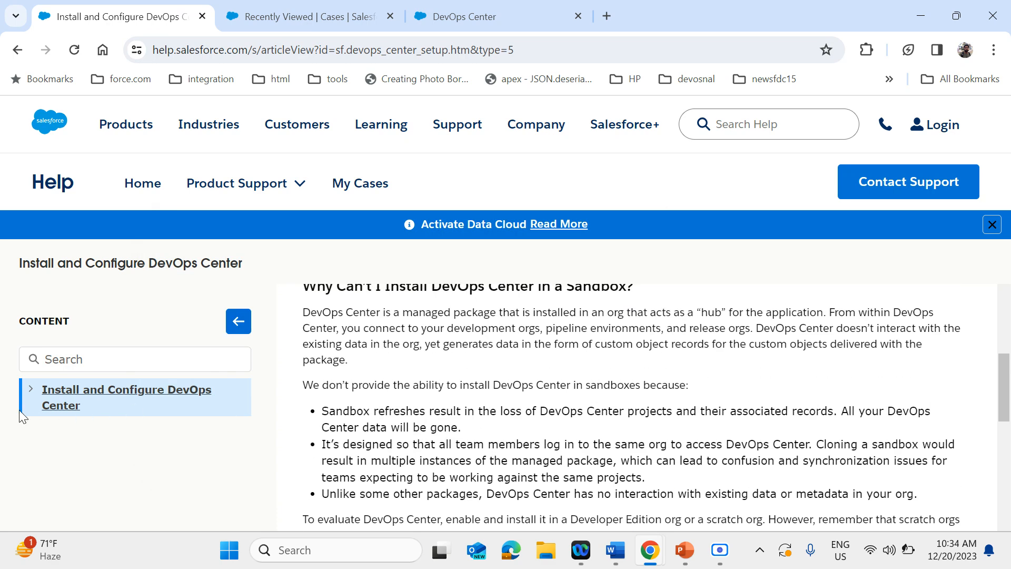
left_click(27, 389)
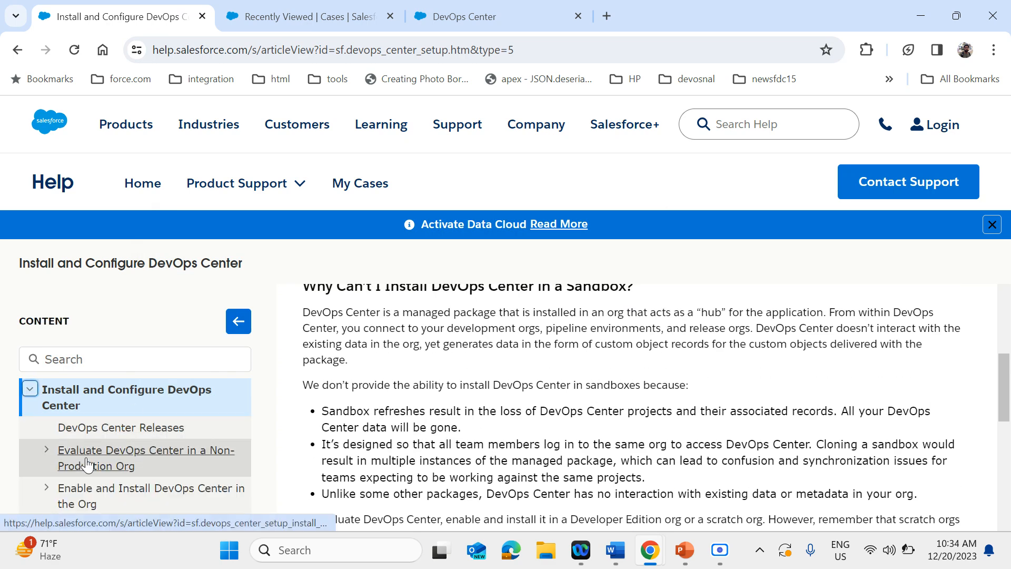
scroll(87, 465, "down", 2)
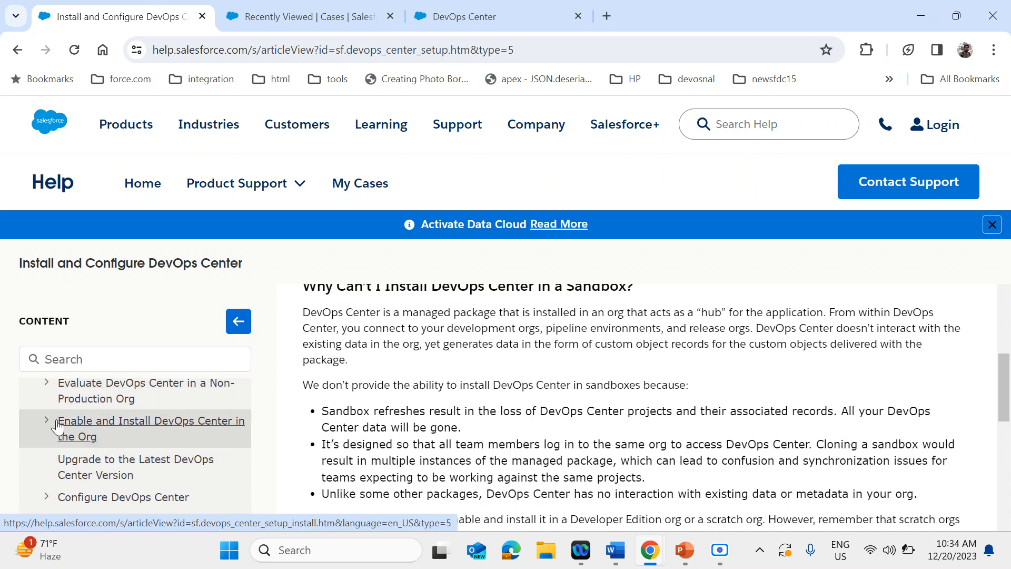
left_click(47, 420)
scroll(145, 493, "down", 3)
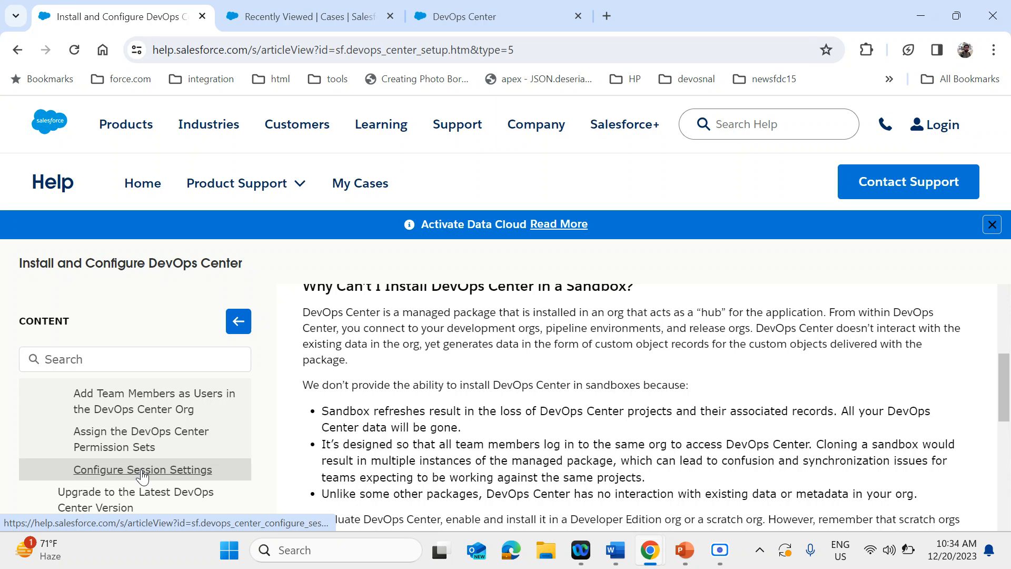
scroll(142, 476, "up", 1)
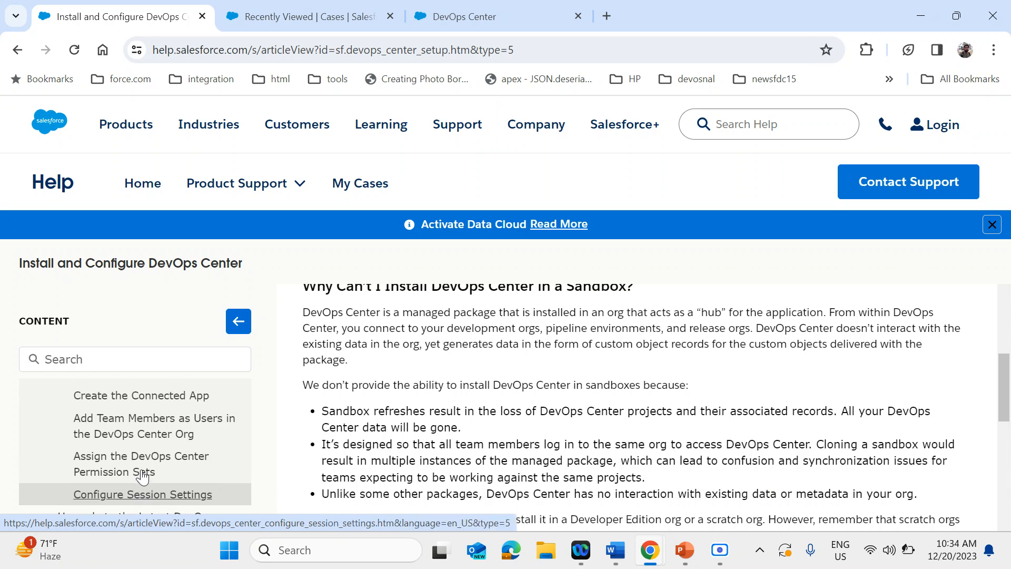
left_click(174, 420)
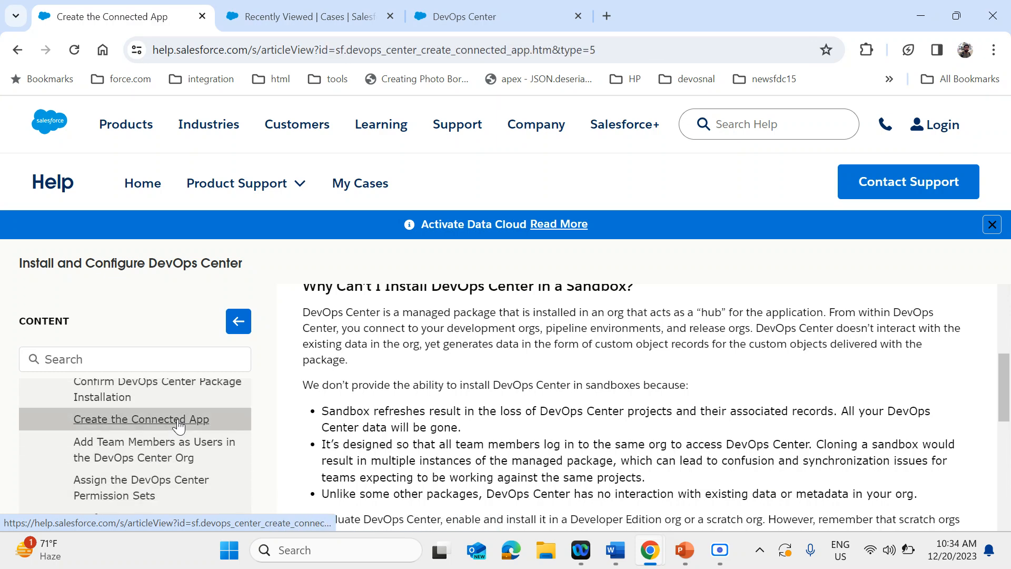
Highlight the Web App Settings Start URL instruction in the article and compare it with the DevOps Center app's address
scroll(453, 454, "down", 6)
scroll(451, 453, "up", 3)
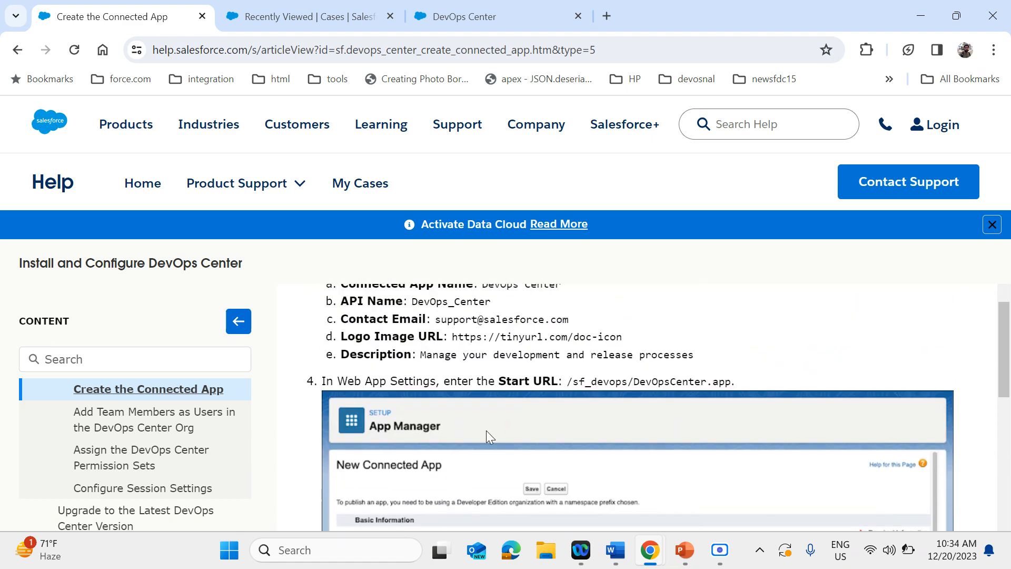
left_click_drag(567, 383, 757, 388)
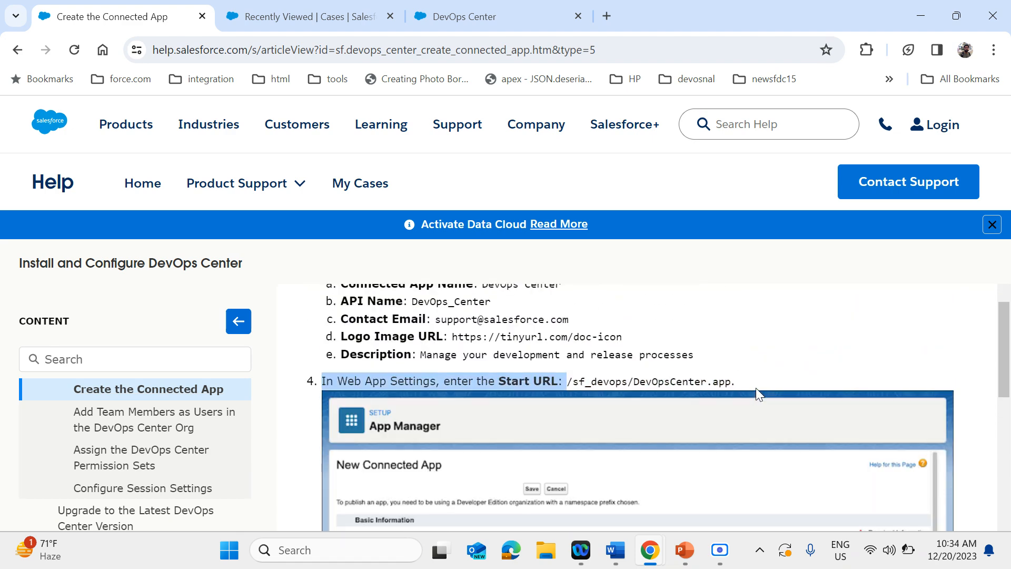
left_click(706, 378)
triple_click(706, 378)
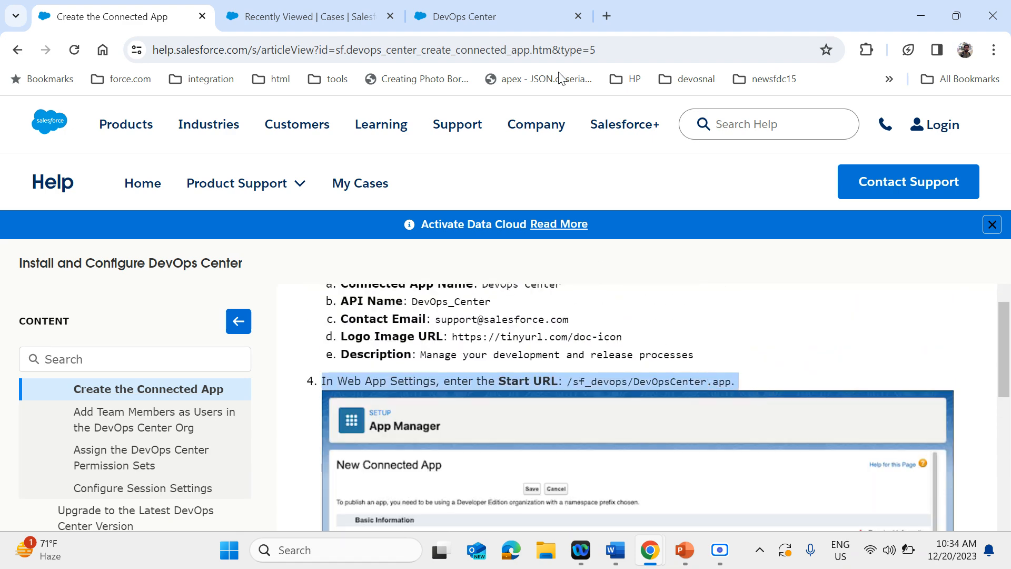
left_click(443, 21)
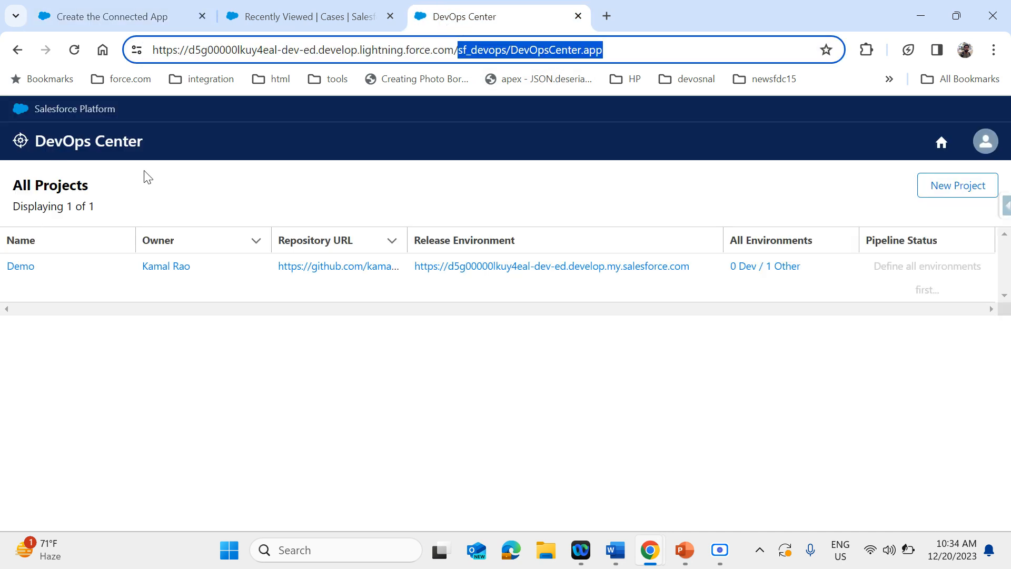
left_click(372, 423)
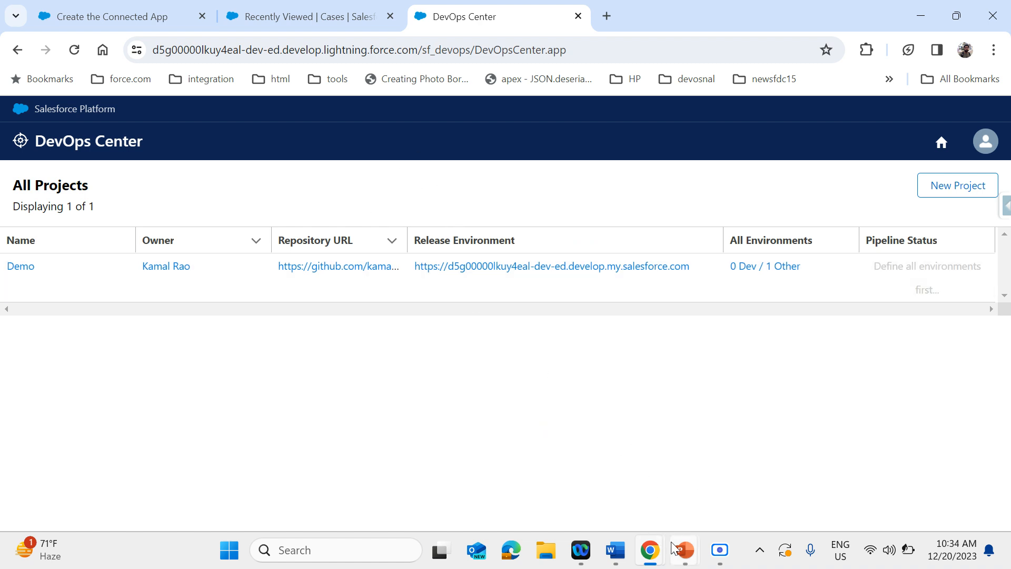
Switch to the running PowerPoint slide show and view the slide of the DevOps Center All Projects page
mouse_move(681, 552)
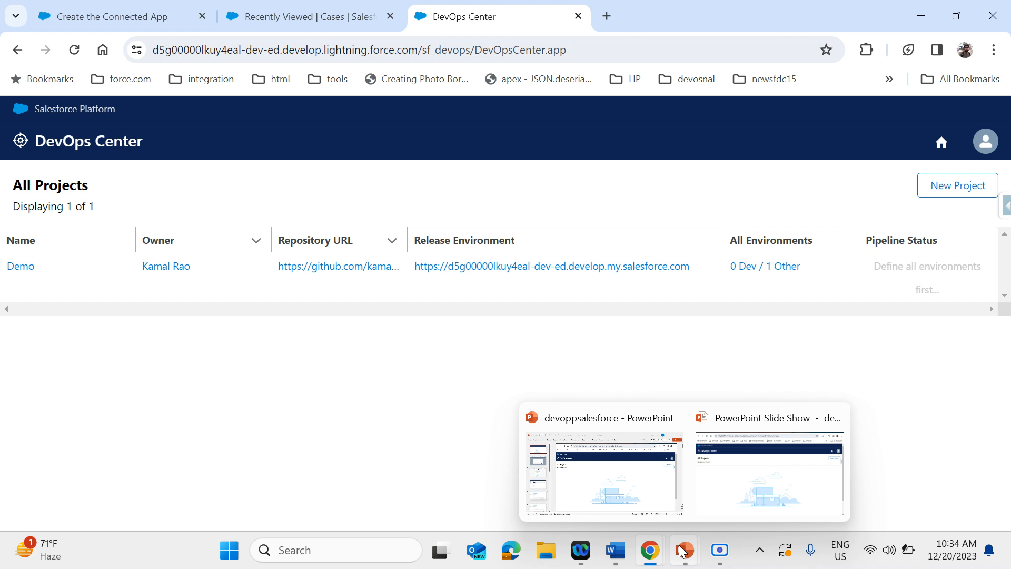
left_click(720, 506)
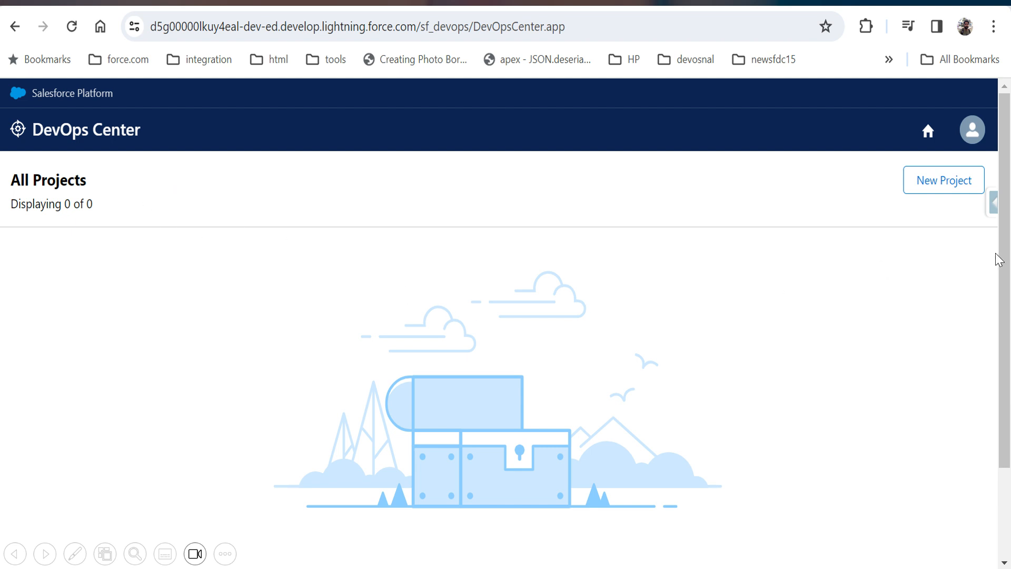
left_click(859, 347)
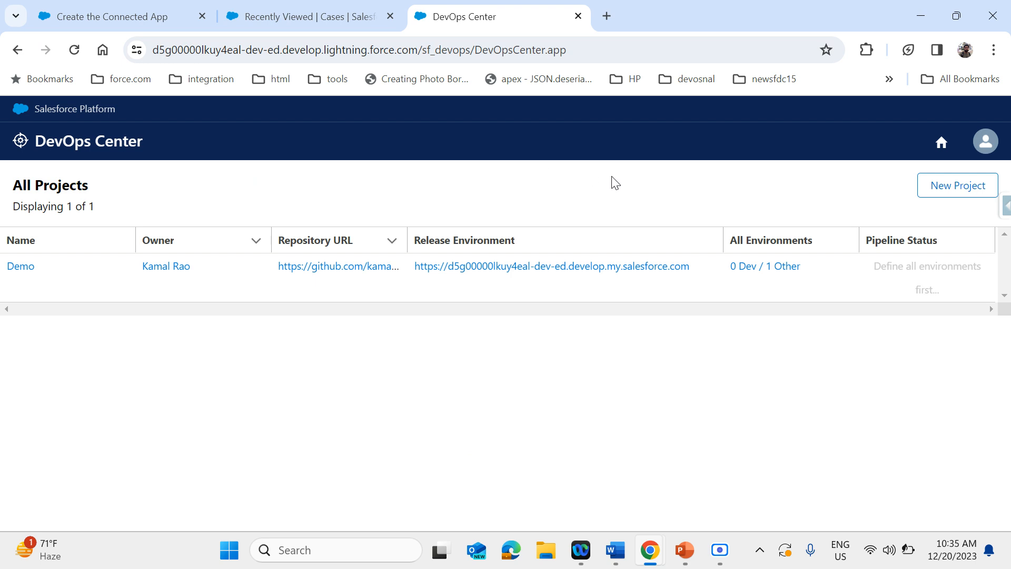
Start a new project named Demo2 and set it to use an existing repository
left_click(964, 191)
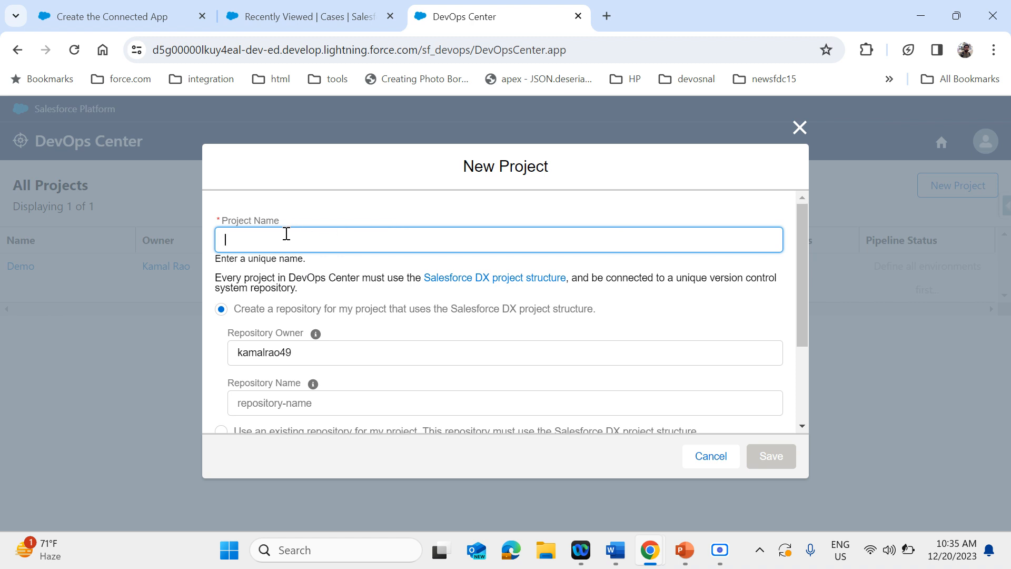
type("Demo")
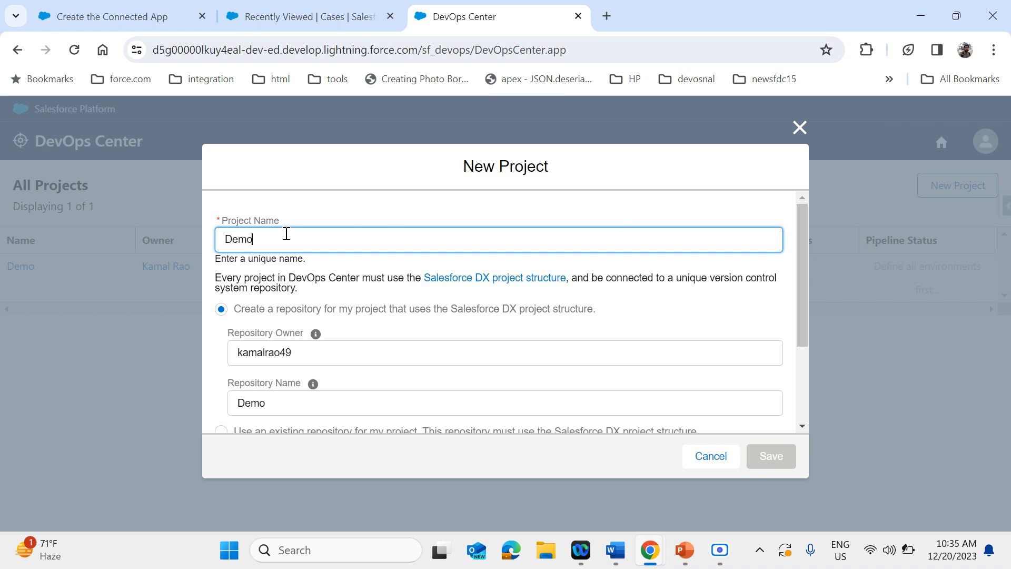
type("2")
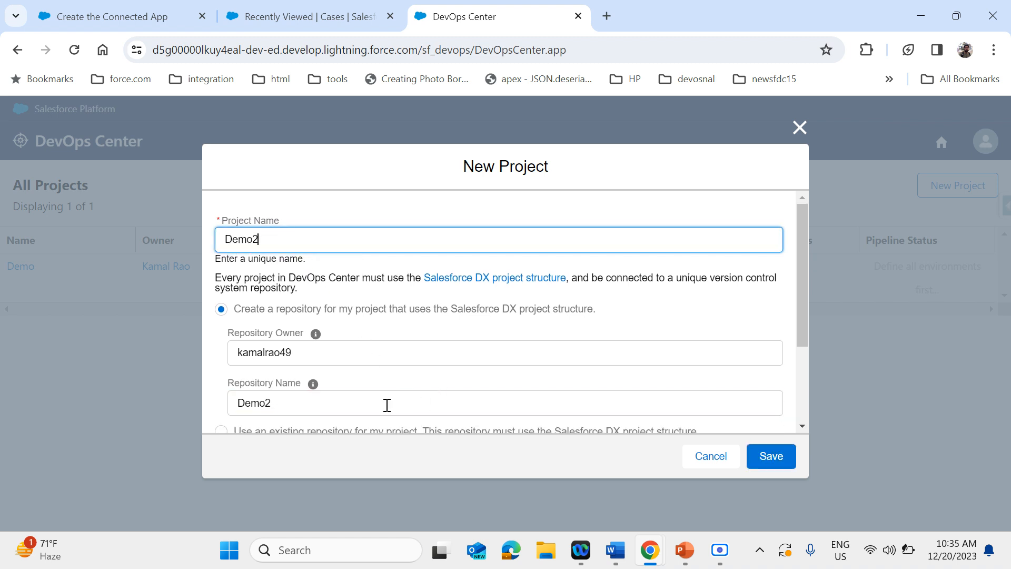
scroll(469, 328, "down", 1)
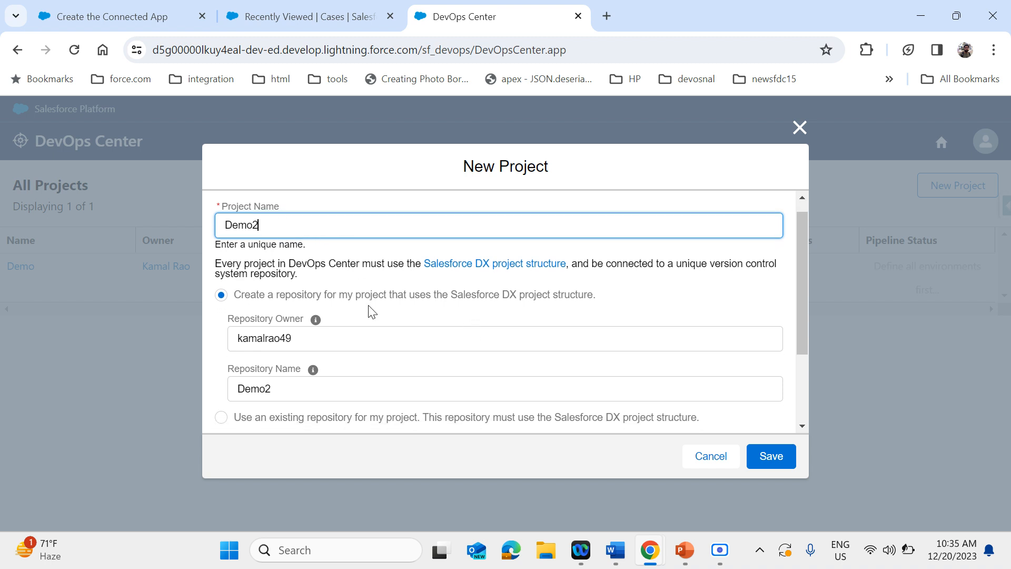
scroll(369, 310, "down", 3)
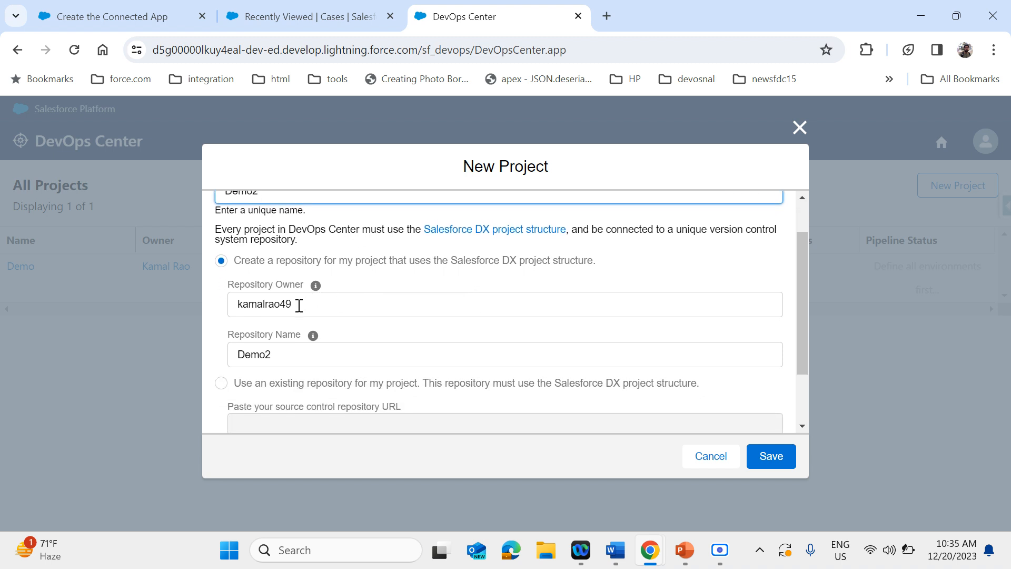
scroll(299, 305, "down", 2)
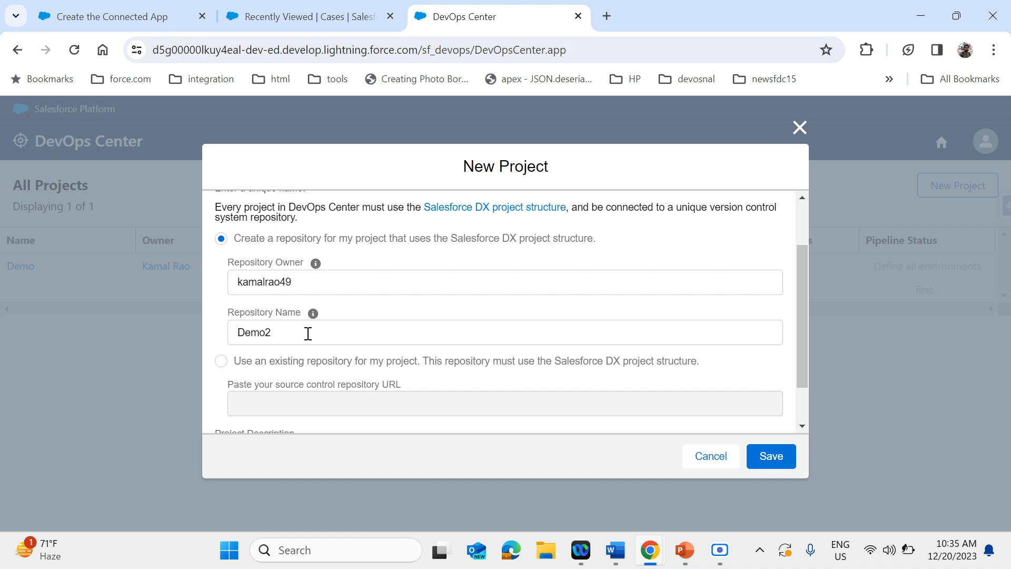
scroll(308, 333, "down", 3)
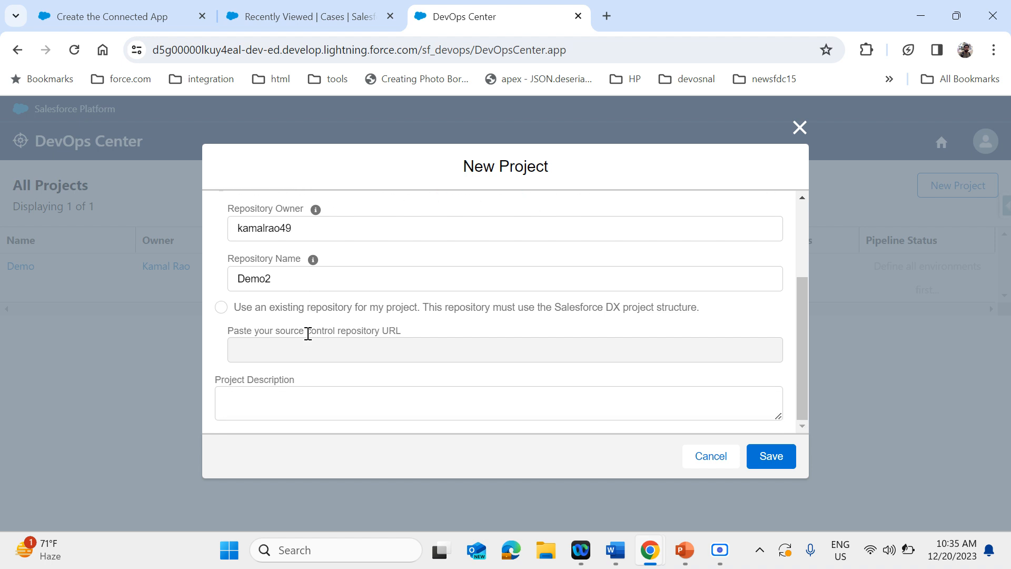
left_click(221, 307)
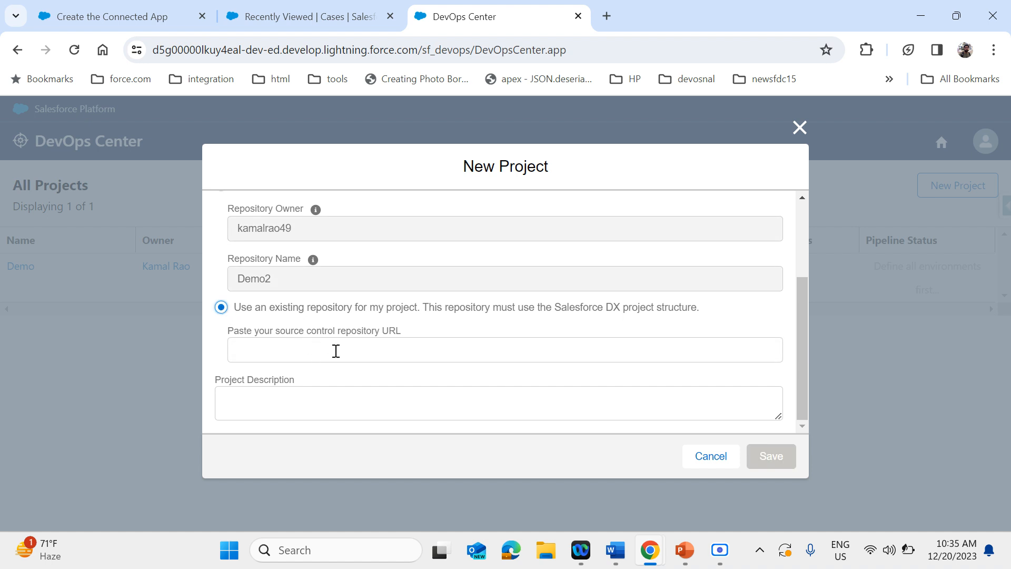
Open GitHub in a new browser tab and show its dashboard with the top repositories
left_click(611, 12)
left_click(533, 49)
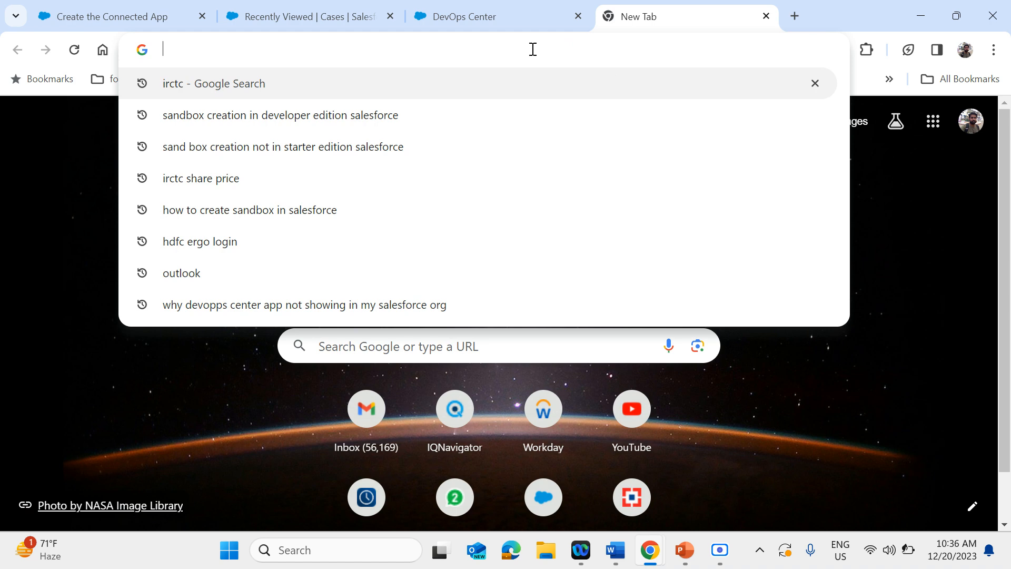
type("gi")
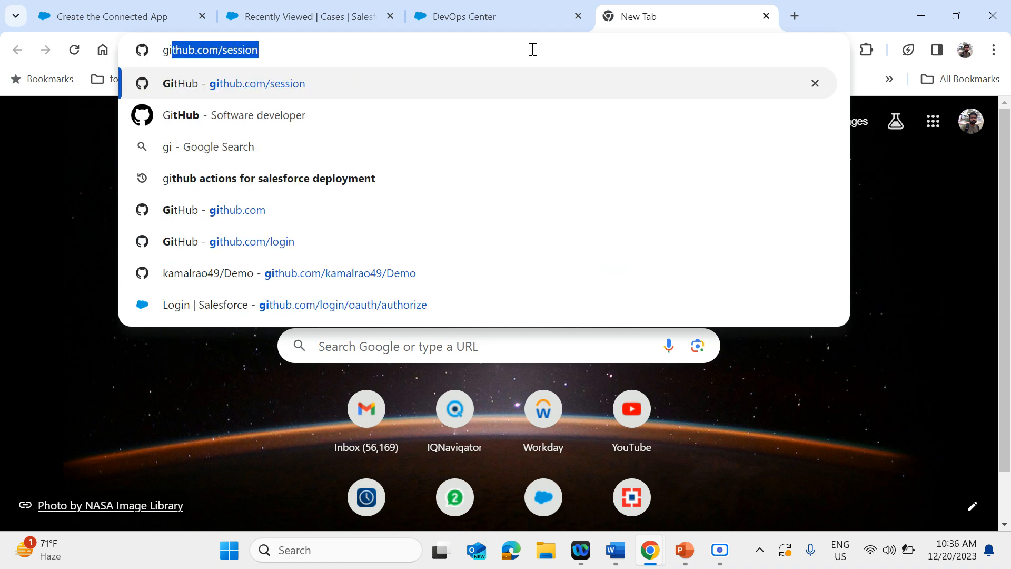
key("Return")
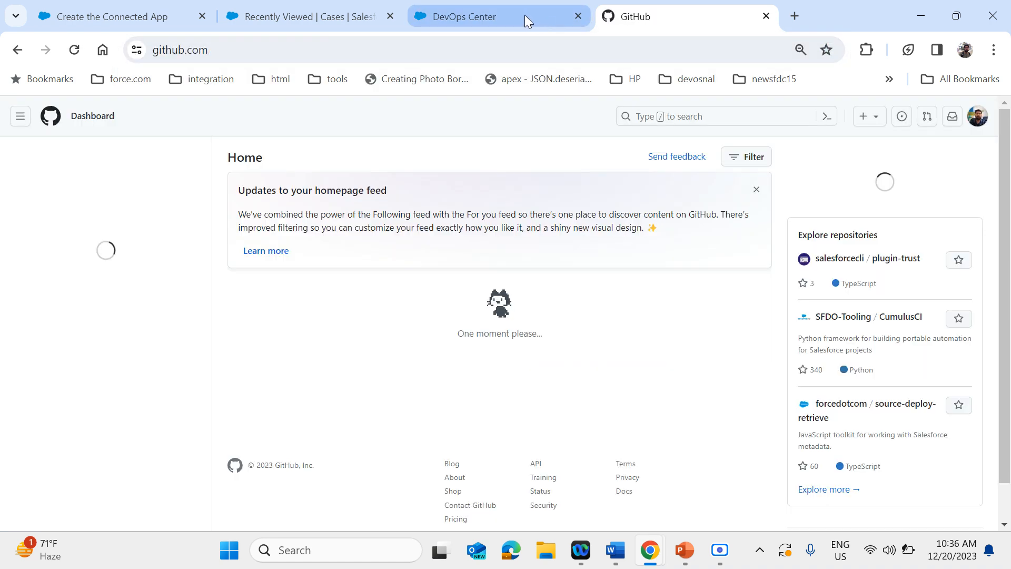
left_click(525, 15)
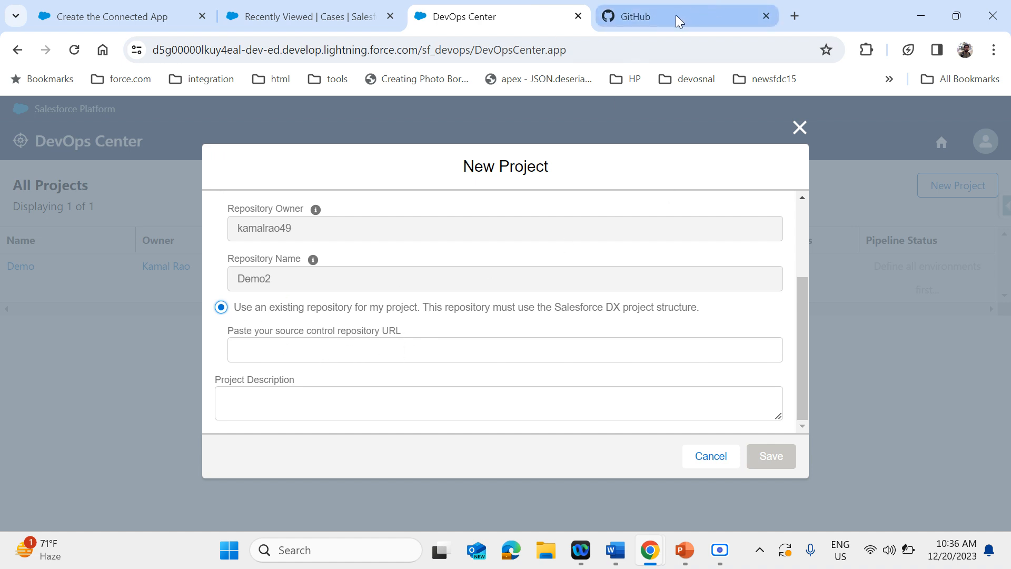
mouse_move(676, 17)
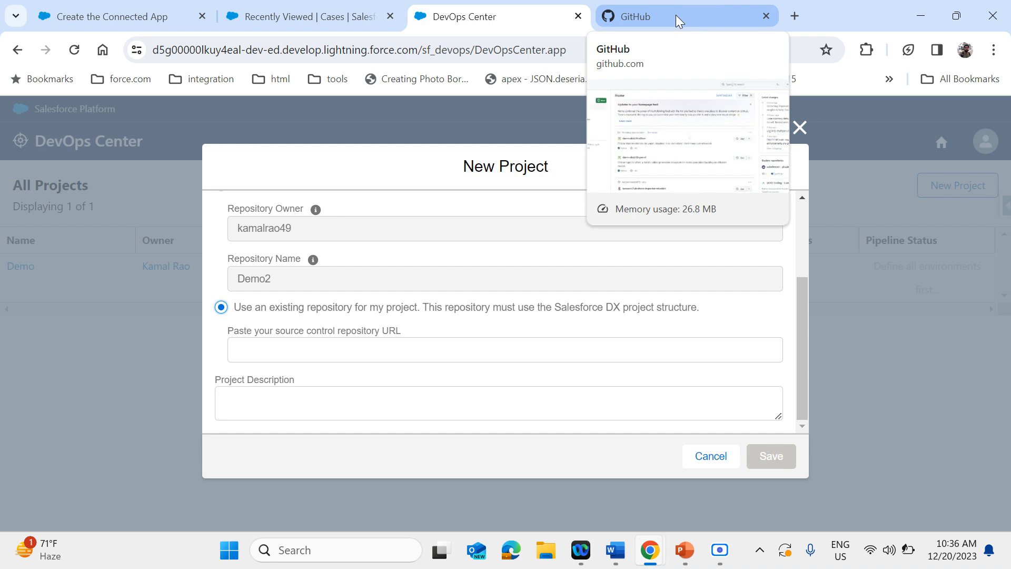
left_click(675, 15)
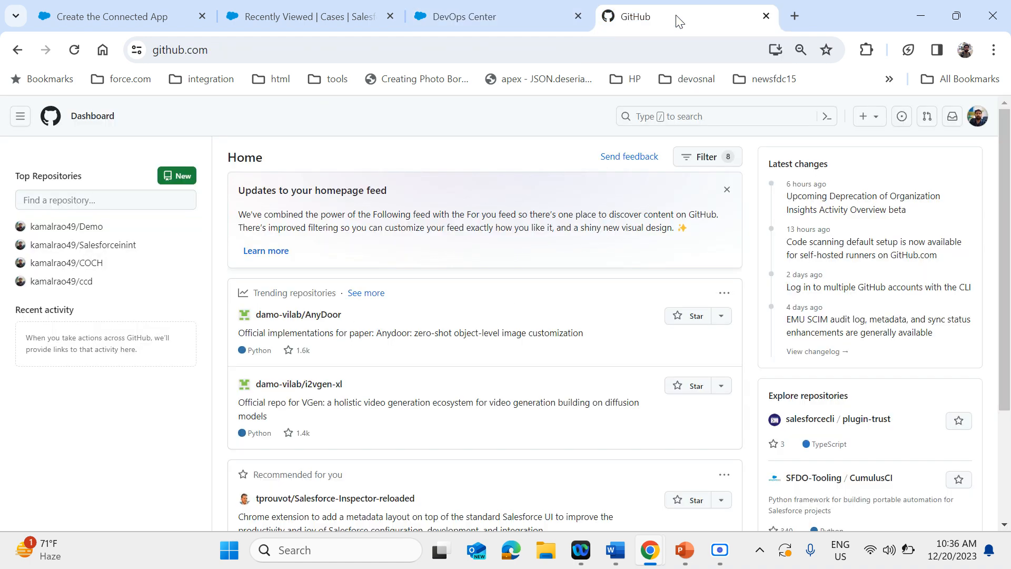
Open the Demo repository and copy its HTTPS clone URL
left_click(94, 232)
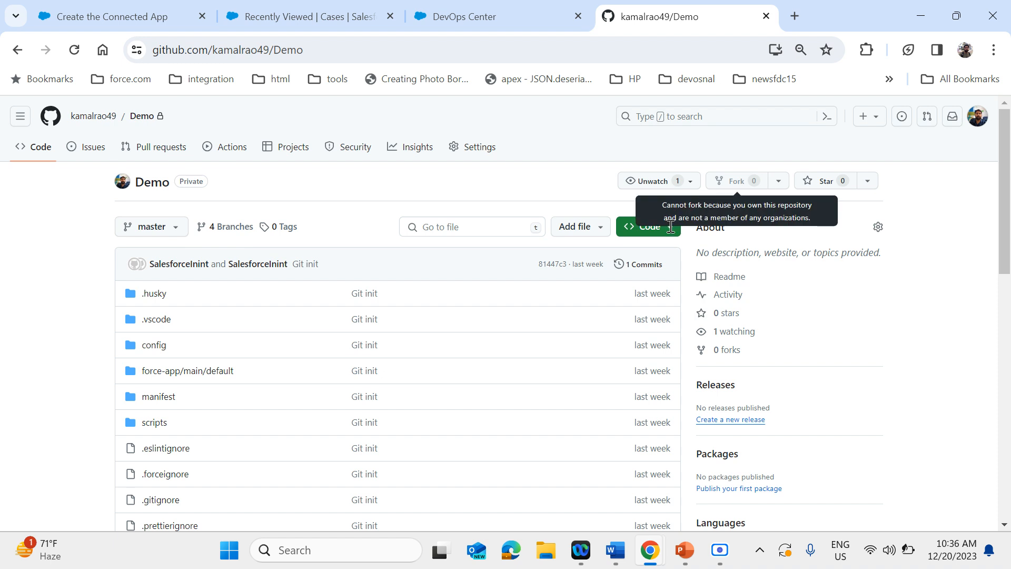
left_click(671, 228)
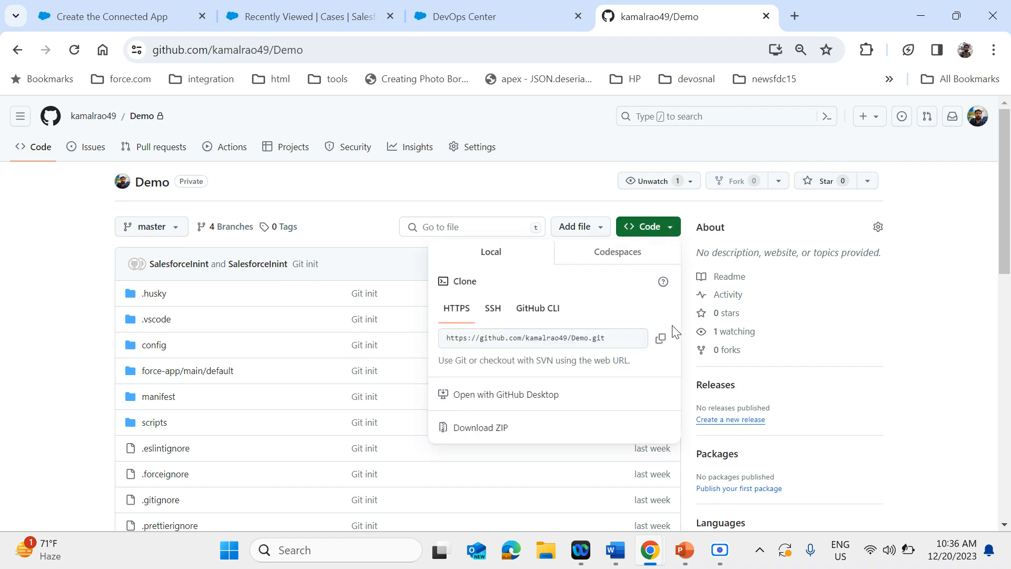
left_click(660, 339)
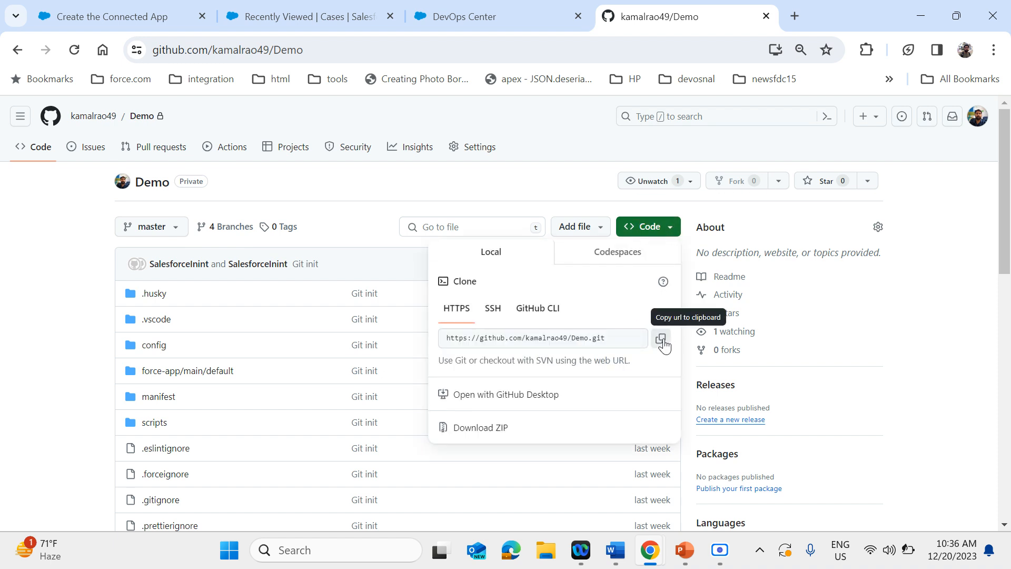
Back in DevOps Center, paste the copied Demo.git address as the new project's source control repository URL
left_click(454, 11)
left_click(289, 340)
key("ctrl+v")
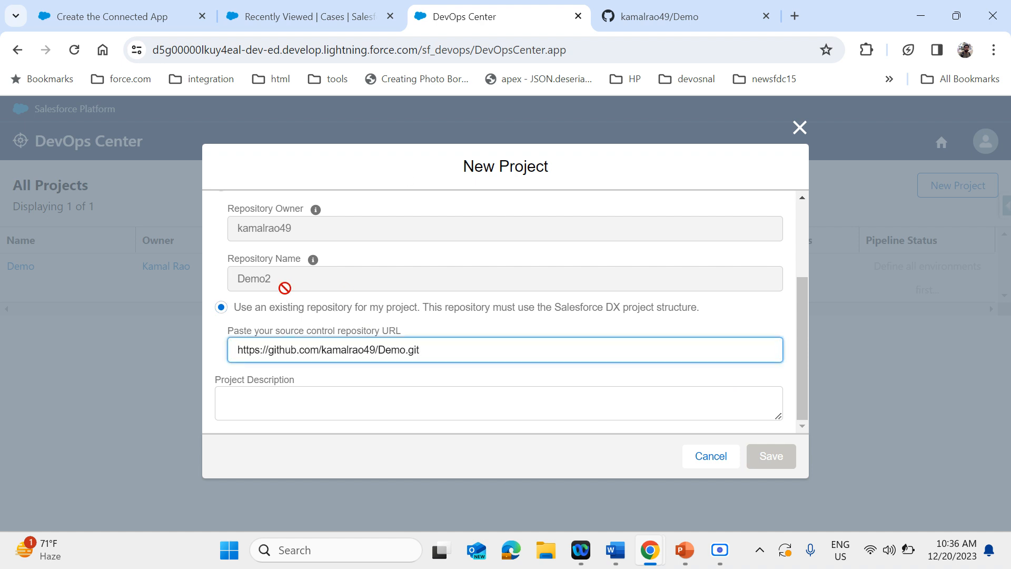
scroll(291, 291, "up", 2)
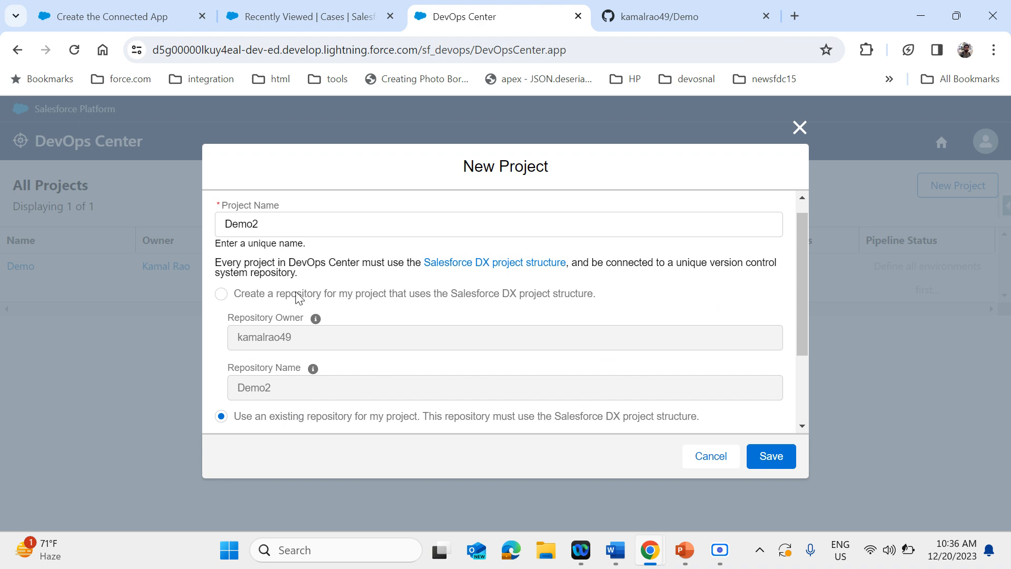
Save the new Demo2 project with the existing Demo.git repository as its source control repository
scroll(365, 318, "down", 2)
scroll(365, 318, "down", 1)
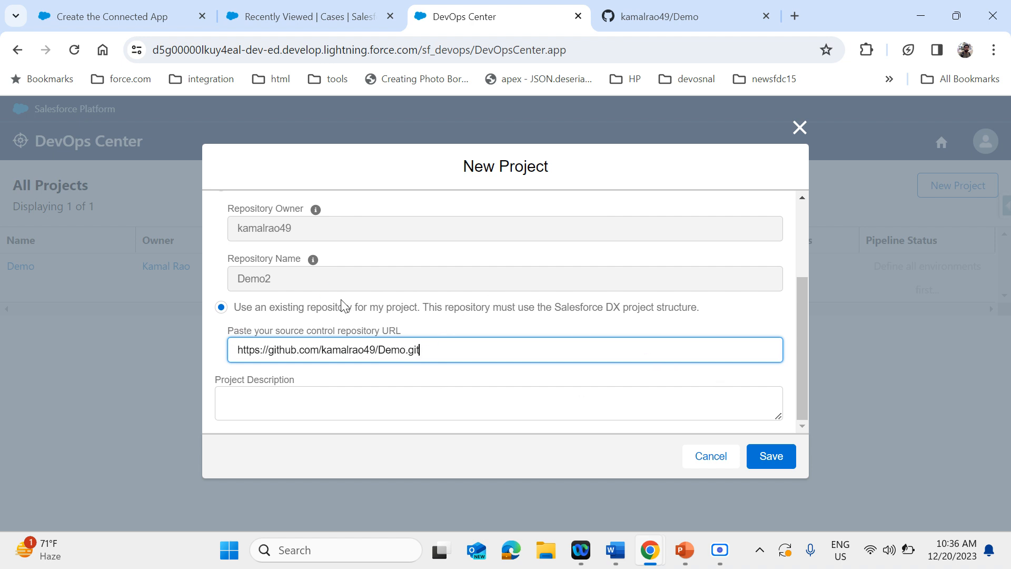
left_click(771, 459)
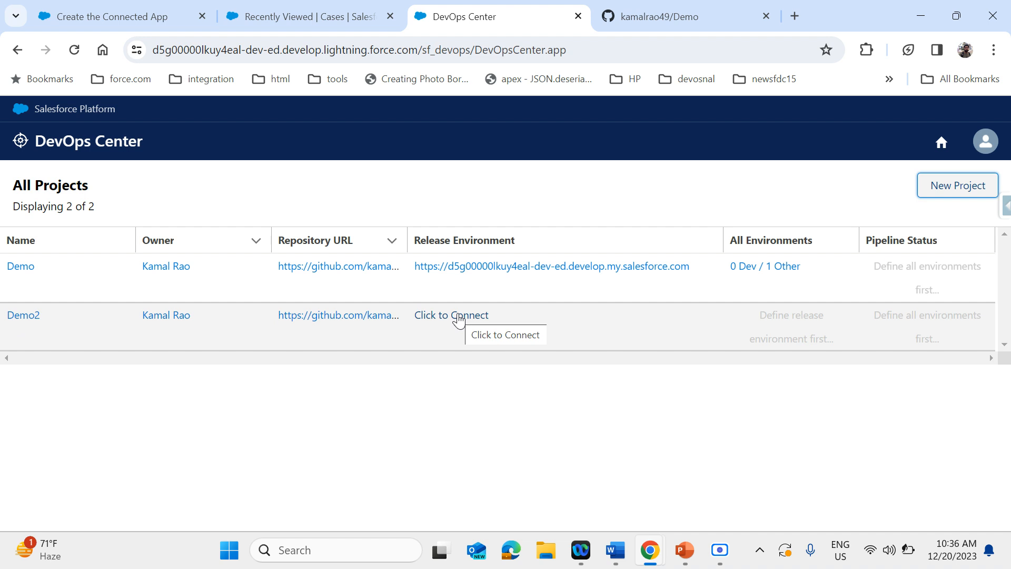
Connect a release environment for Demo2 named Demo2 Release, as a Production Org, and log in to it with the saved Salesforce credentials
left_click(459, 316)
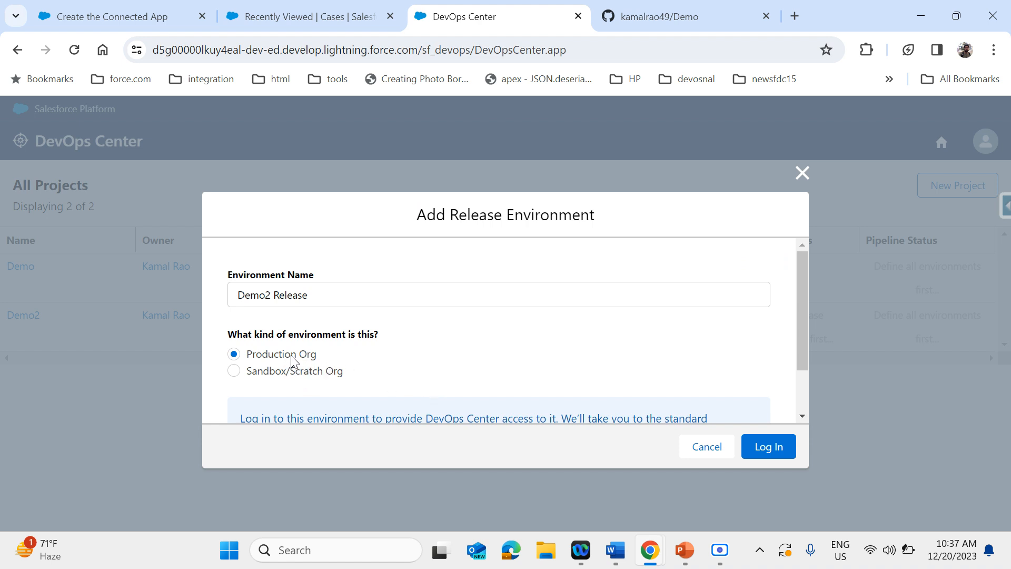
scroll(483, 367, "down", 2)
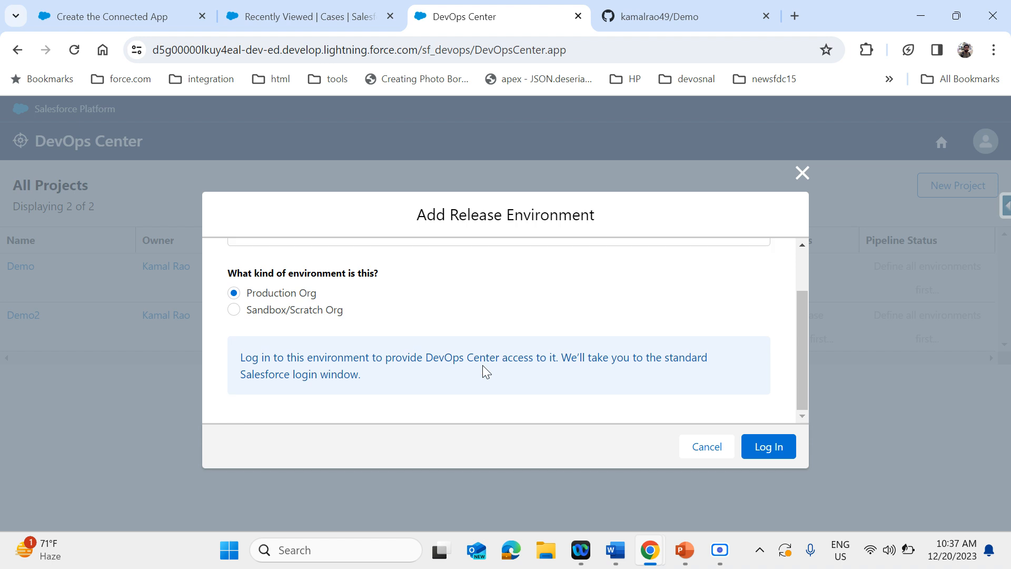
left_click(309, 315)
left_click(291, 295)
scroll(426, 312, "up", 2)
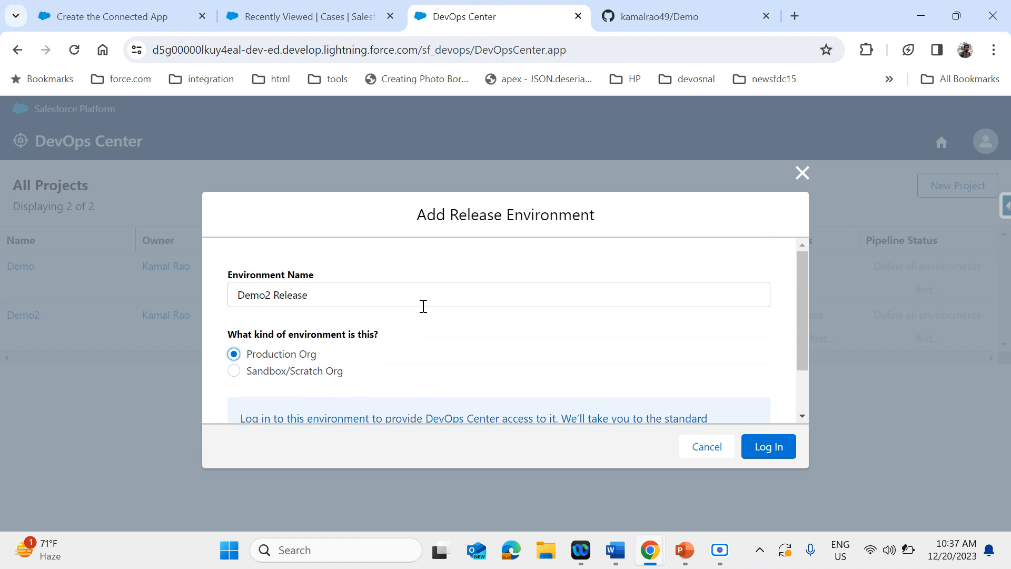
left_click(757, 437)
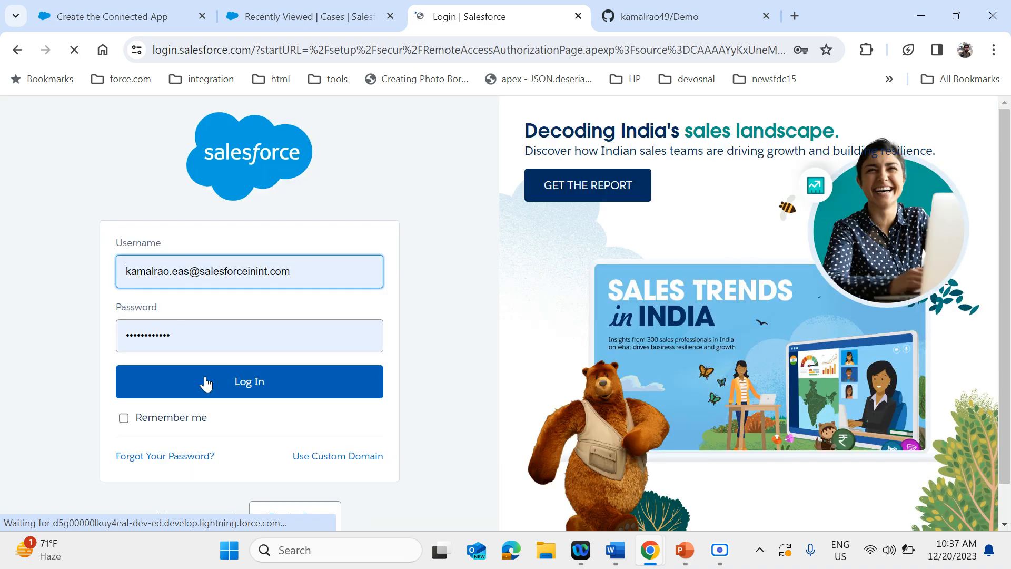
left_click(205, 384)
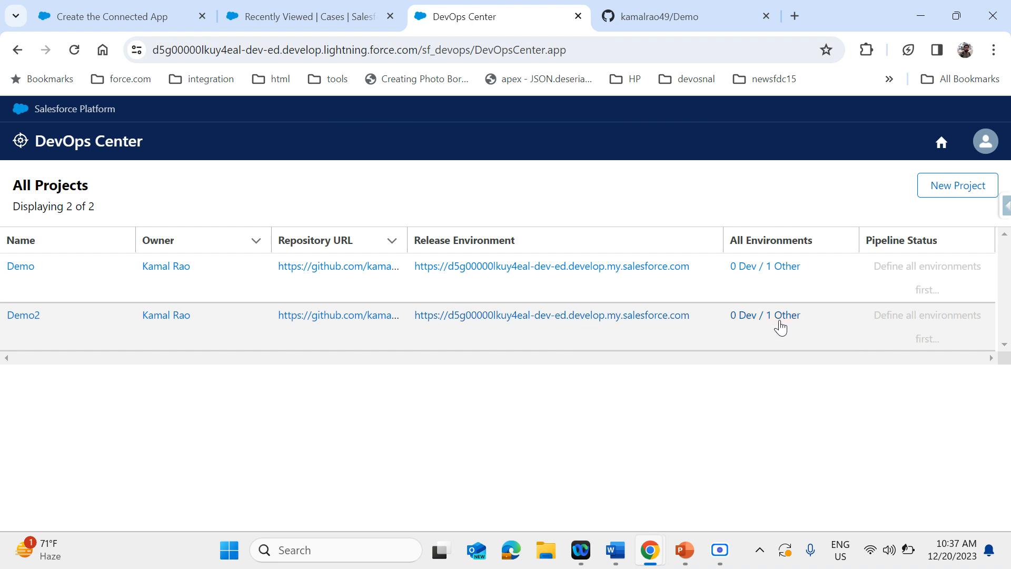
Open the Demo2 project and examine its pipeline from the development environments through the Integration, UAT, Staging and Production stages
left_click(29, 320)
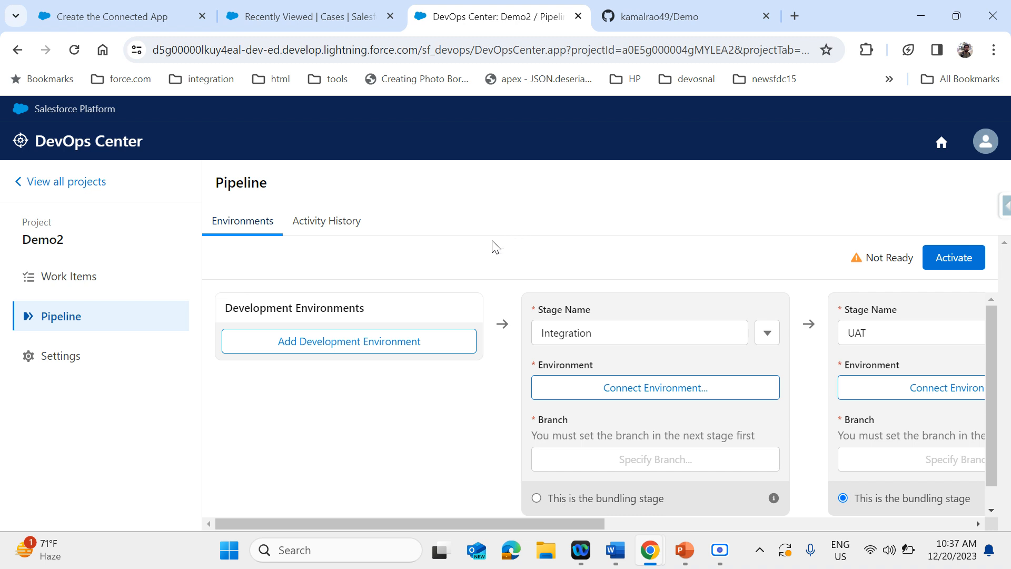
scroll(405, 411, "down", 1)
scroll(405, 411, "up", 1)
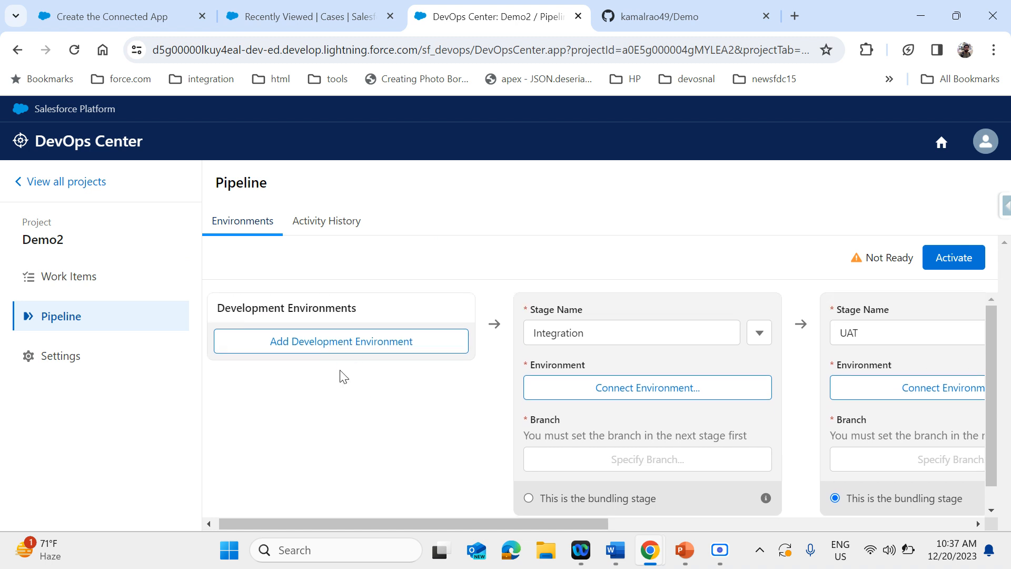
scroll(372, 447, "right", 3)
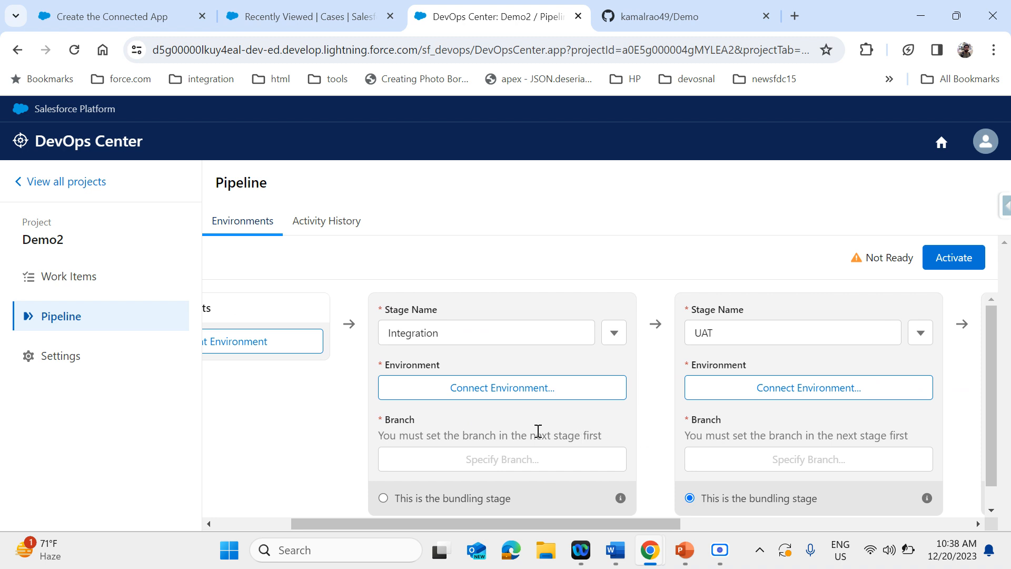
scroll(538, 431, "down", 1)
scroll(538, 431, "right", 1)
scroll(538, 431, "down", 1)
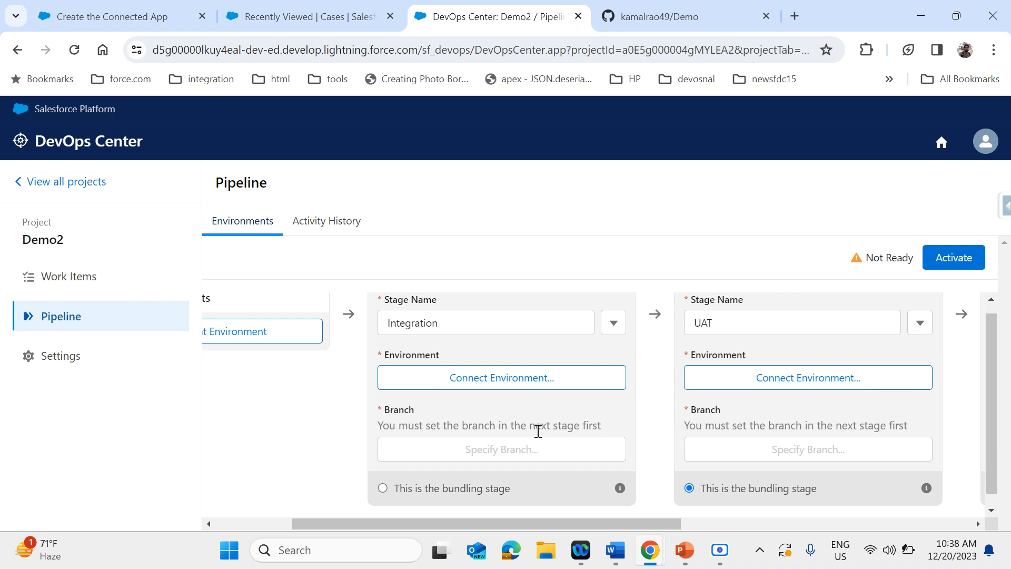
scroll(538, 431, "right", 1)
scroll(538, 432, "down", 1)
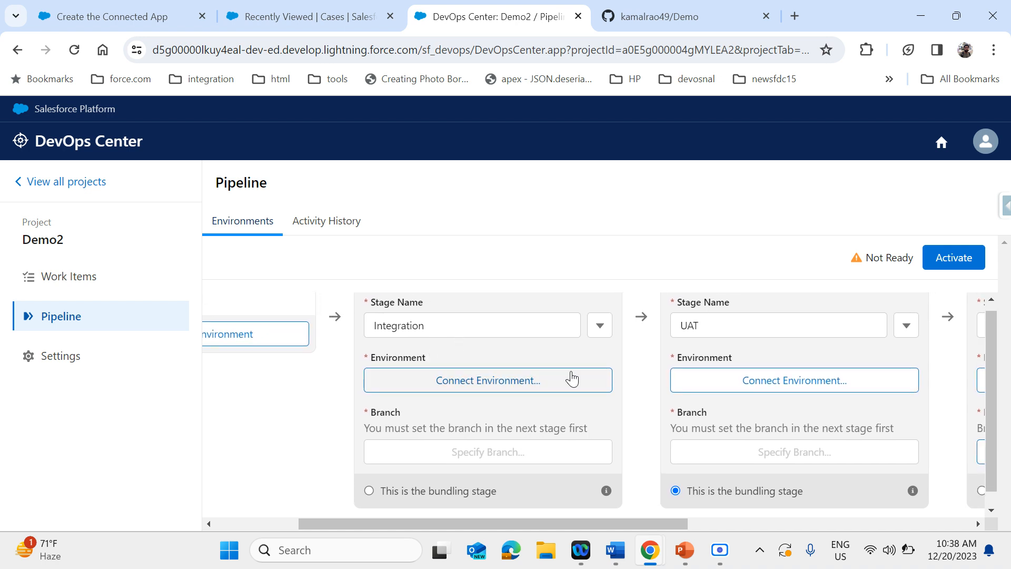
scroll(568, 434, "right", 5)
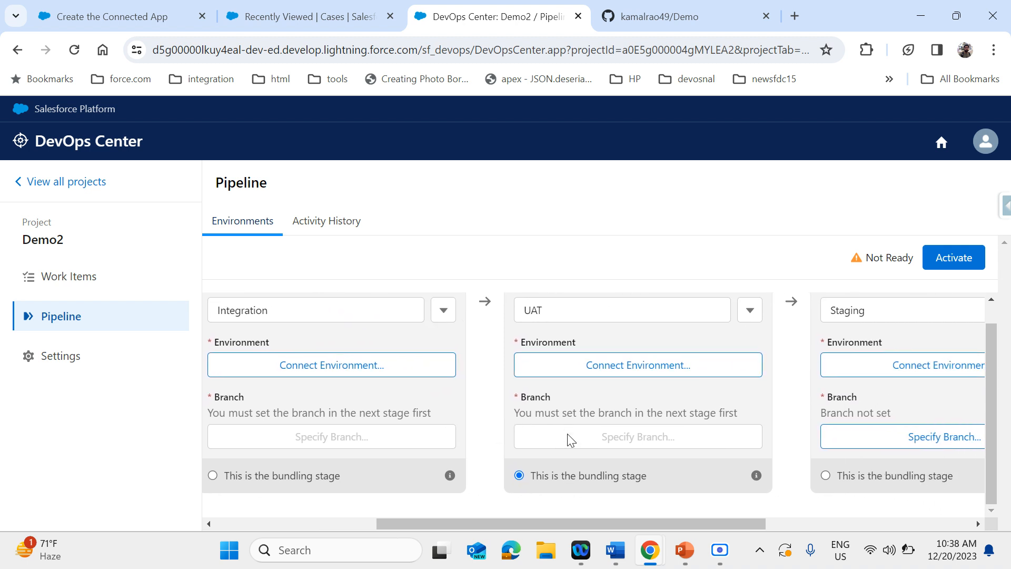
scroll(567, 433, "right", 3)
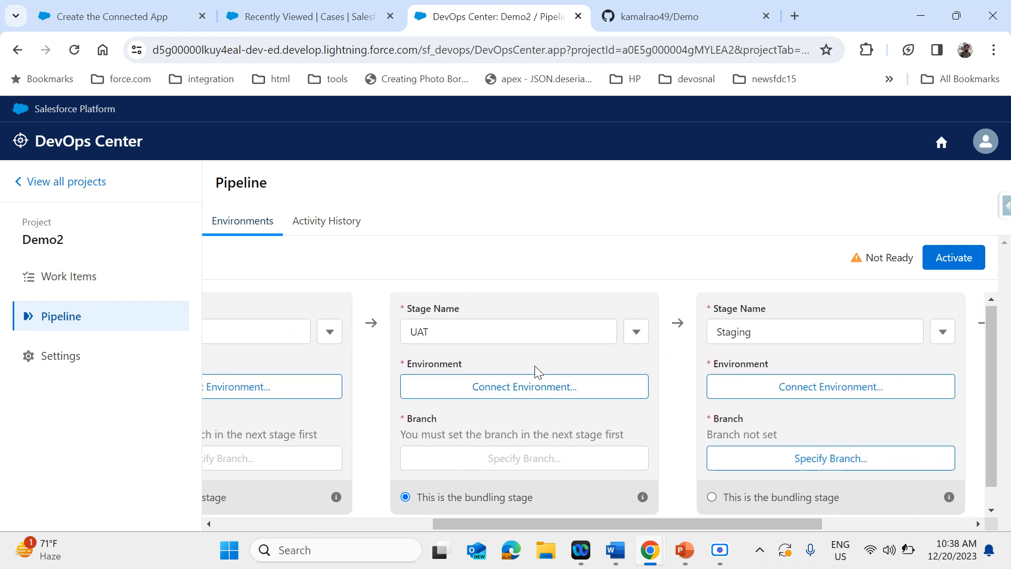
scroll(609, 458, "right", 4)
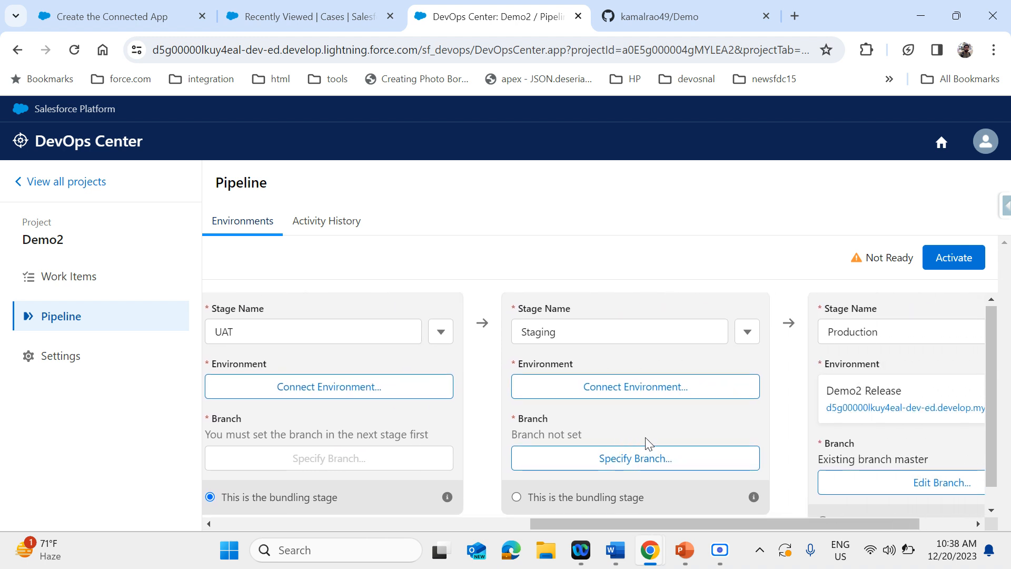
scroll(648, 443, "right", 3)
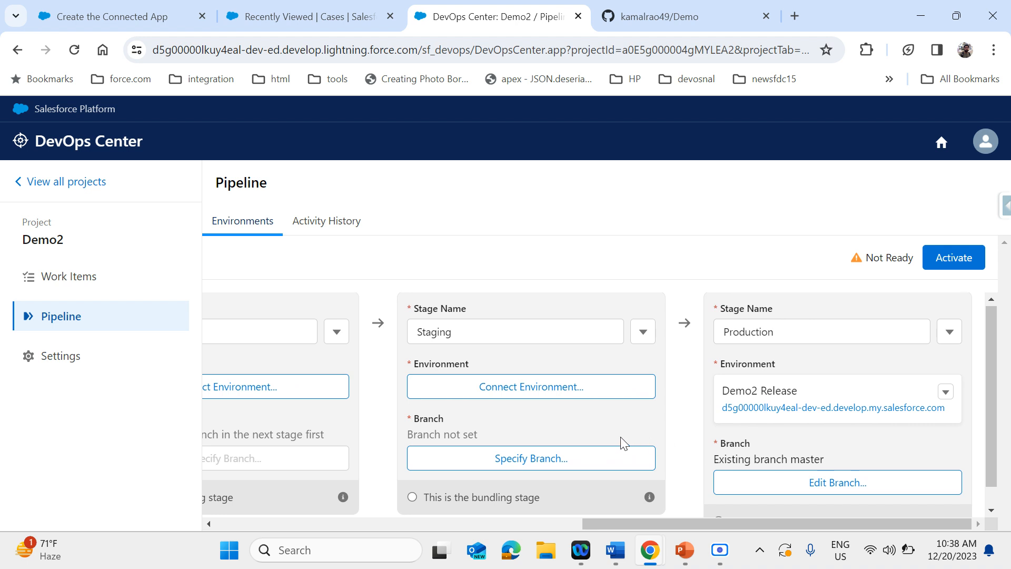
scroll(621, 441, "left", 2)
scroll(582, 437, "left", 4)
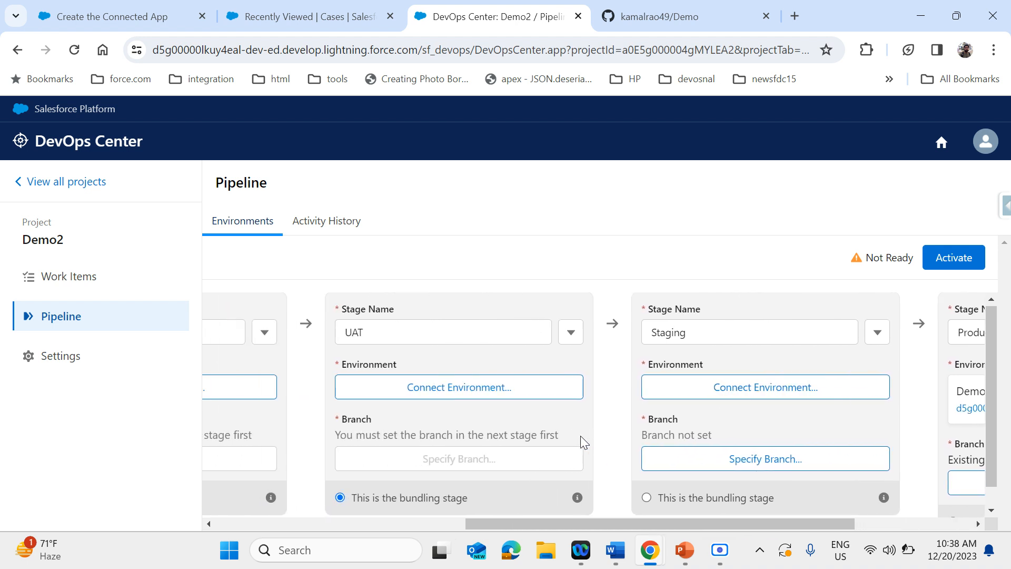
scroll(420, 447, "left", 2)
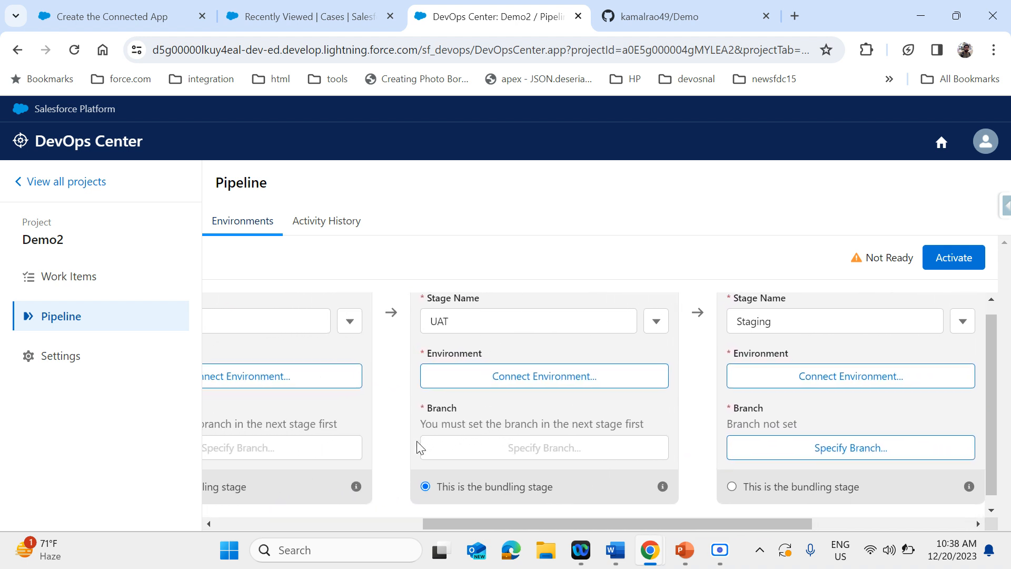
scroll(522, 434, "up", 1)
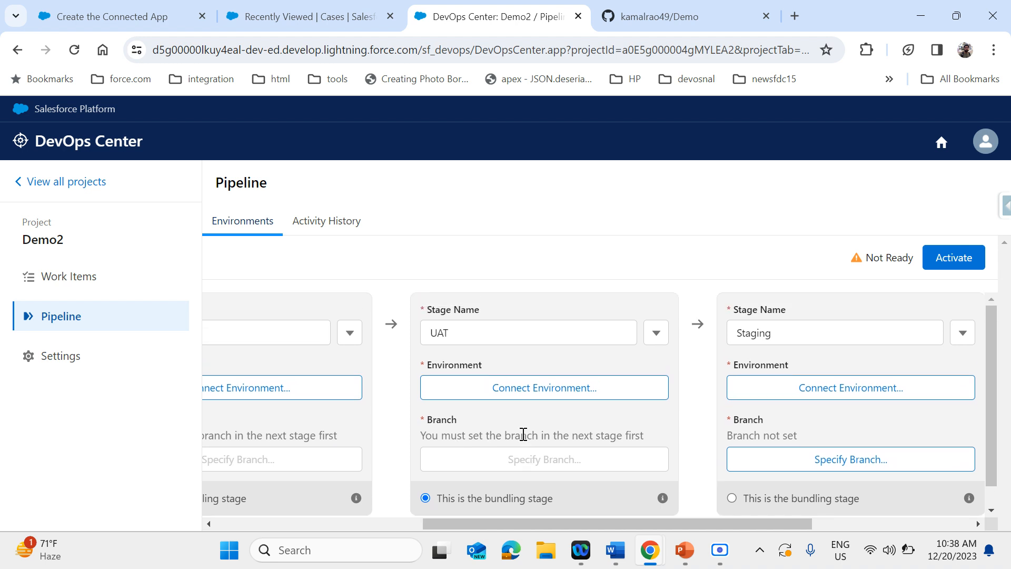
Add a pipeline stage between Integration and UAT and name it QA
scroll(523, 434, "left", 5)
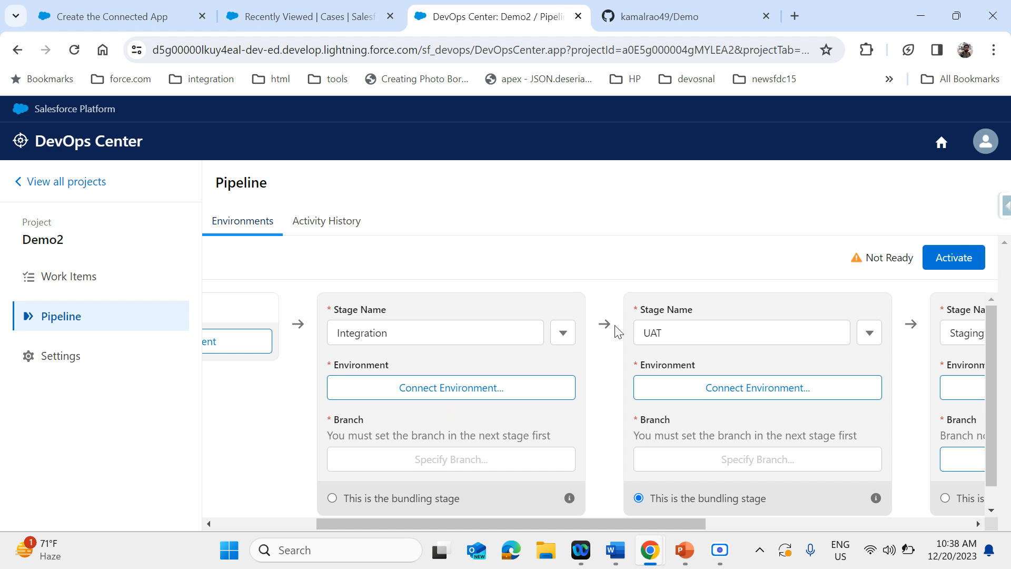
left_click(564, 336)
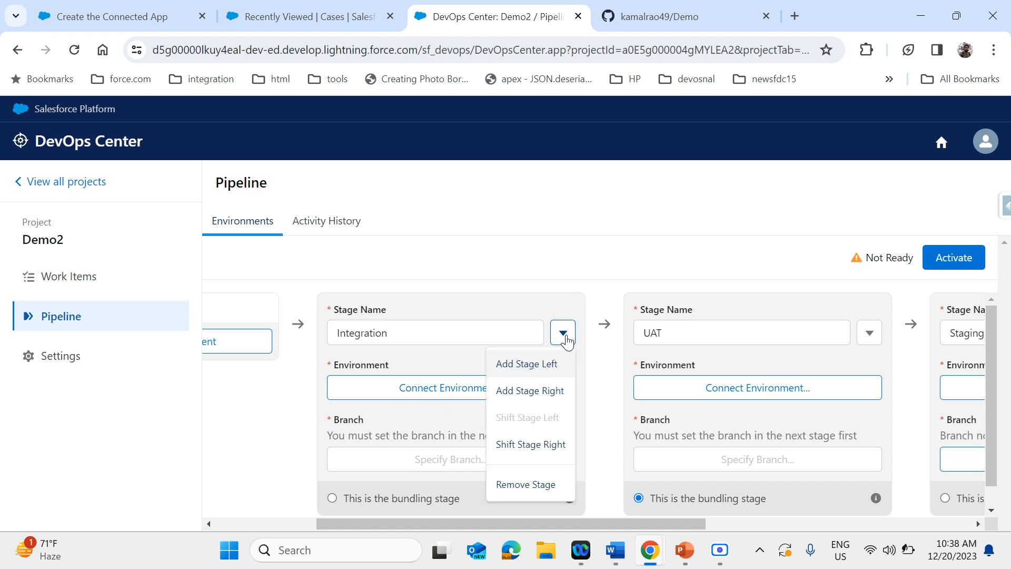
left_click(555, 392)
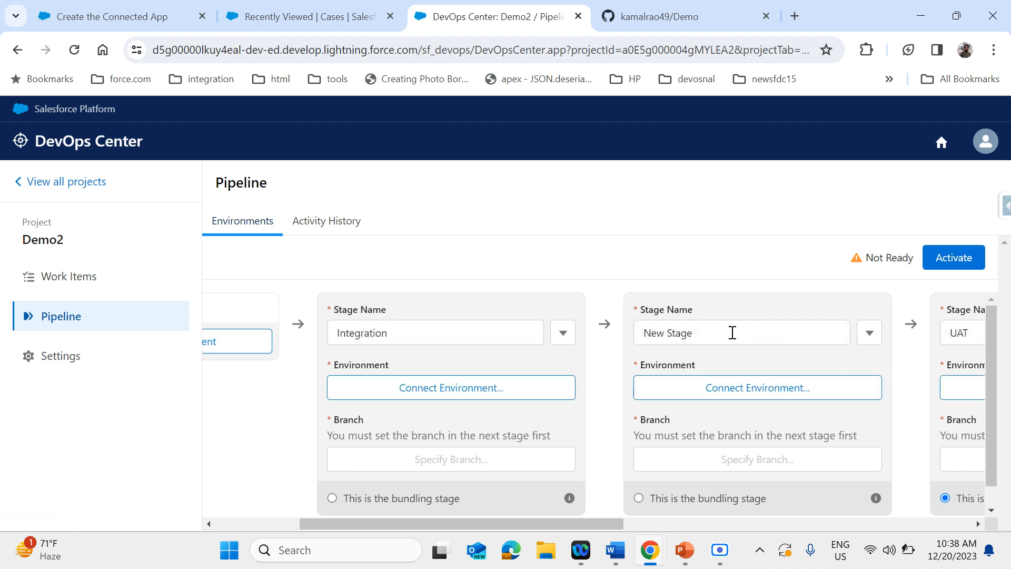
double_click(732, 333)
key("ctrl+a")
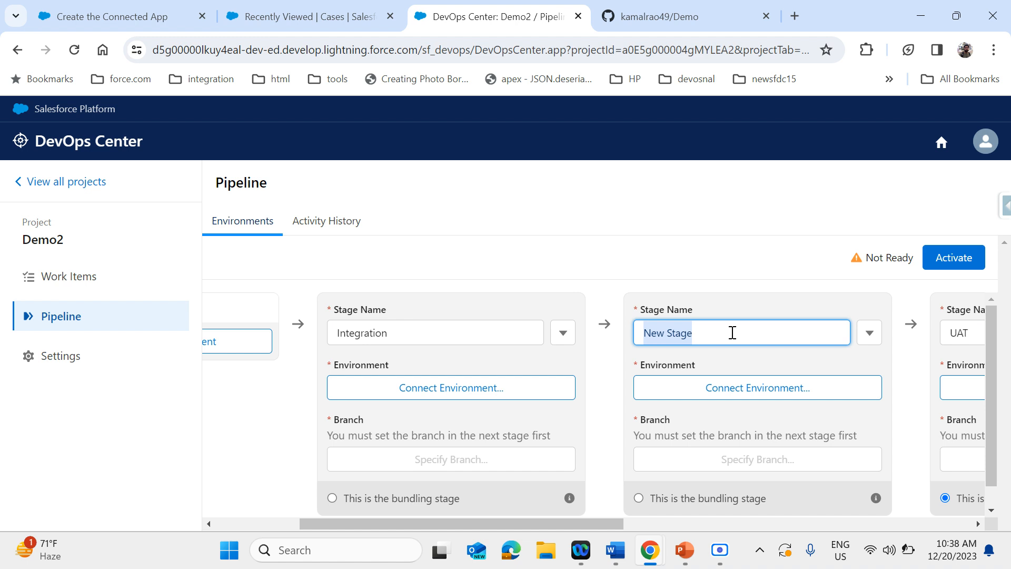
type("QA")
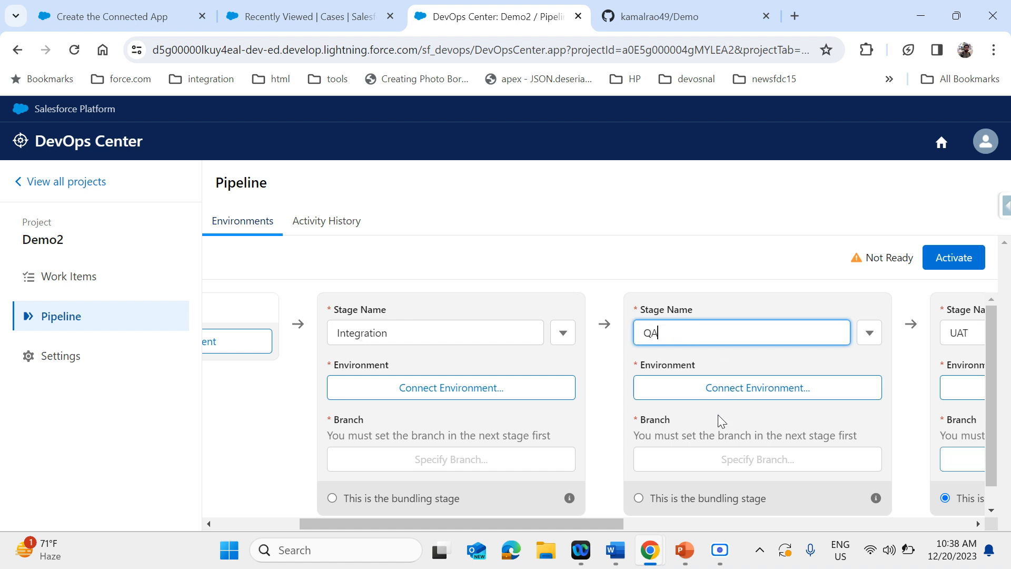
left_click(718, 415)
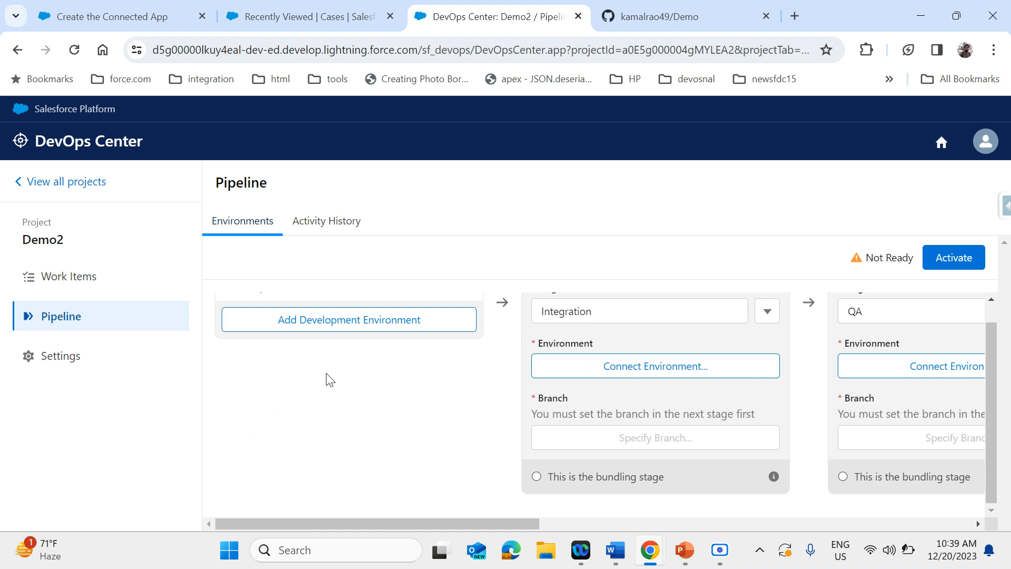
View the environment connection options for the Integration stage, and close them without connecting an org
scroll(327, 379, "up", 1)
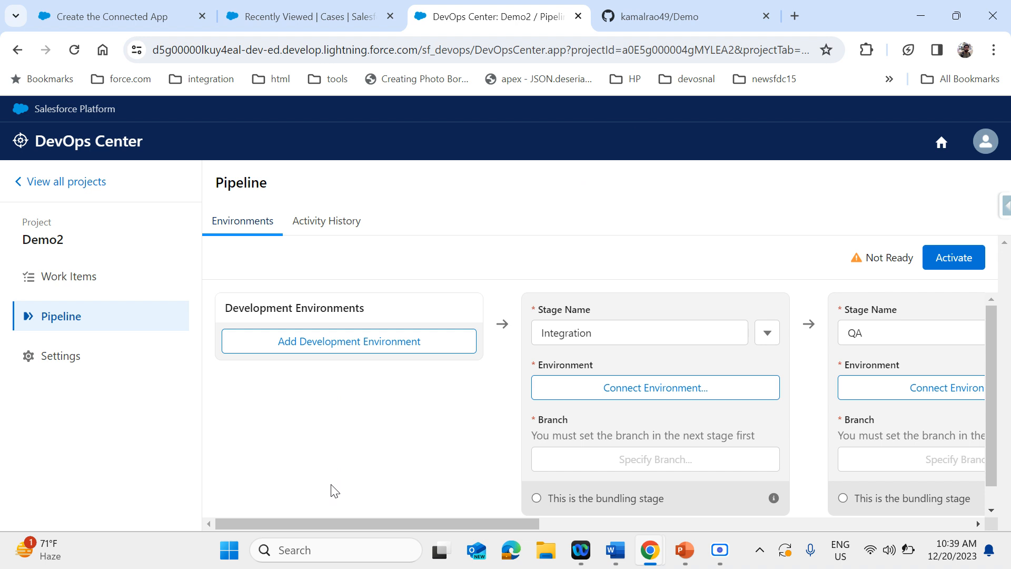
scroll(352, 480, "down", 1)
scroll(351, 481, "right", 1)
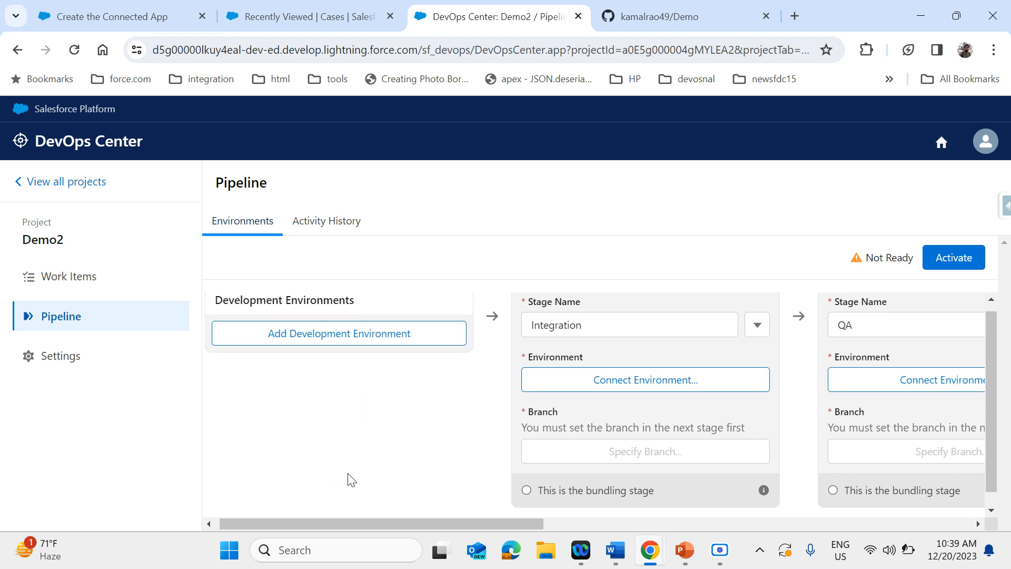
scroll(352, 480, "down", 1)
scroll(352, 480, "right", 1)
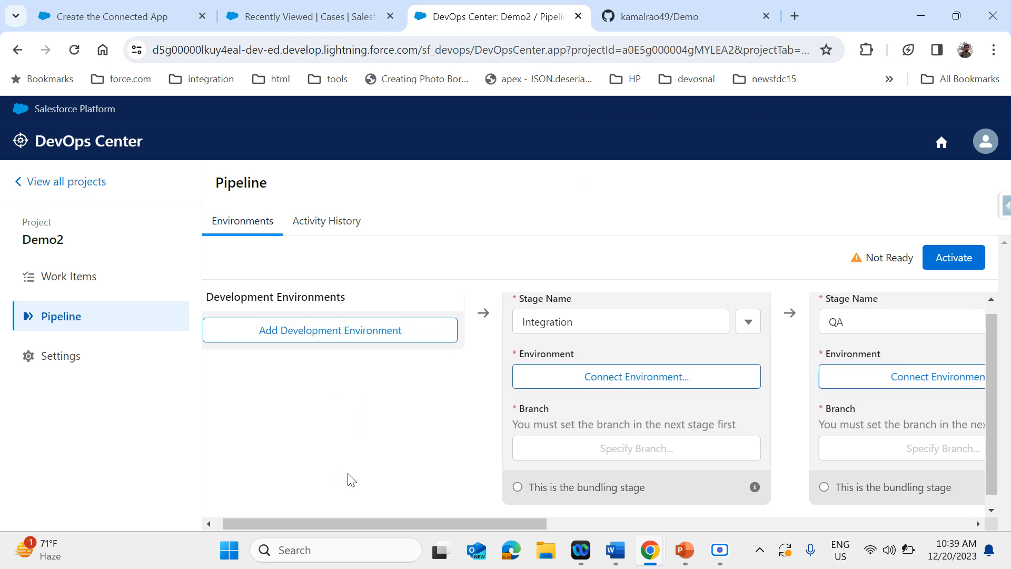
scroll(352, 480, "right", 3)
scroll(352, 480, "up", 1)
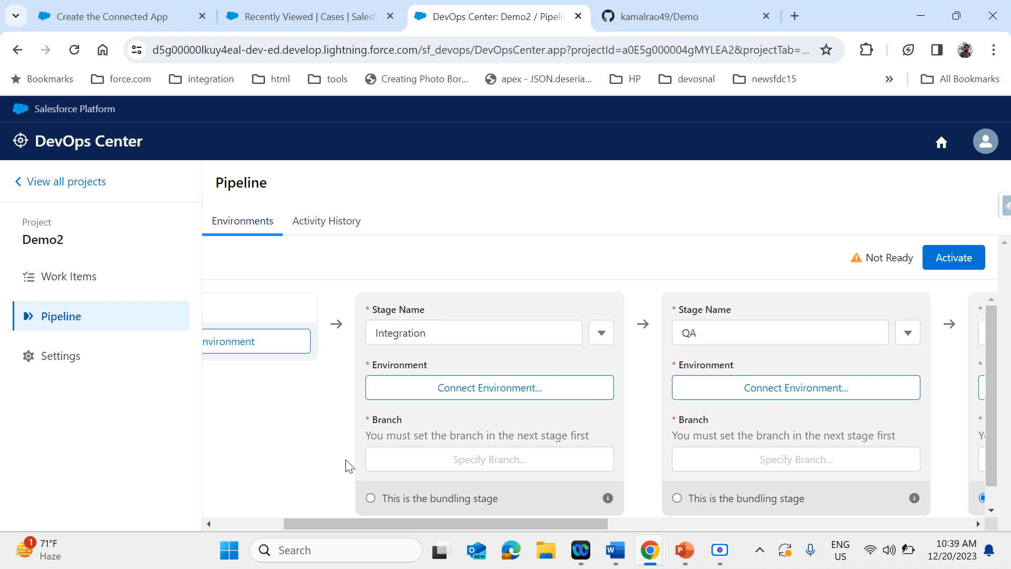
left_click(482, 389)
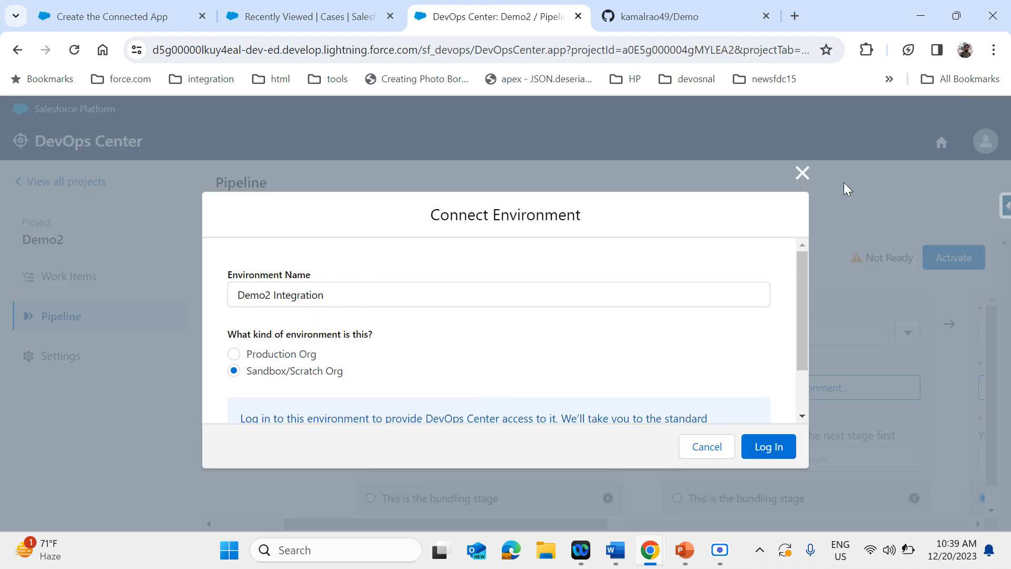
left_click(802, 173)
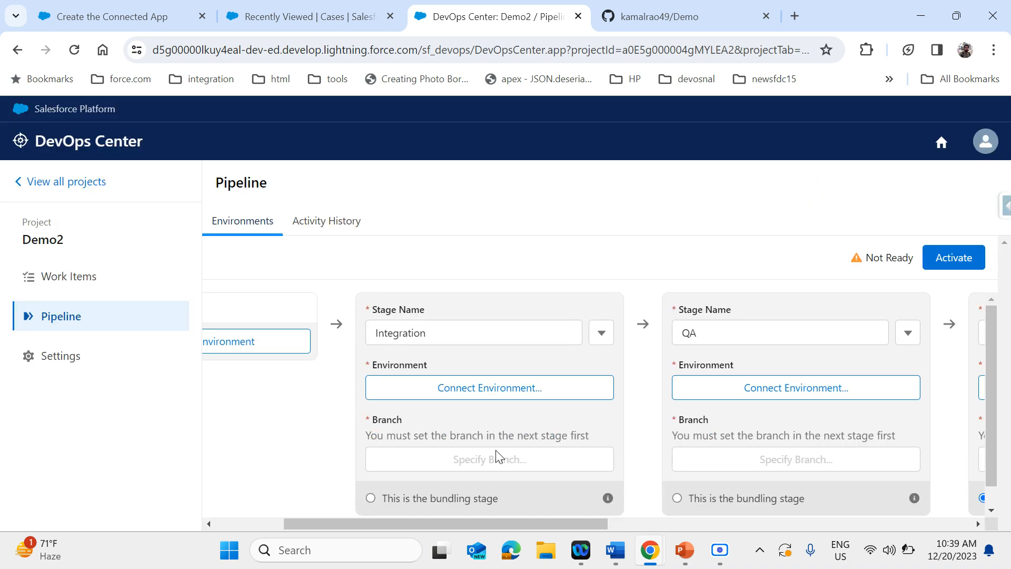
Examine the Production stage's branch assignment and compare it with the branch settings of the QA, UAT and Staging stages
scroll(485, 463, "right", 15)
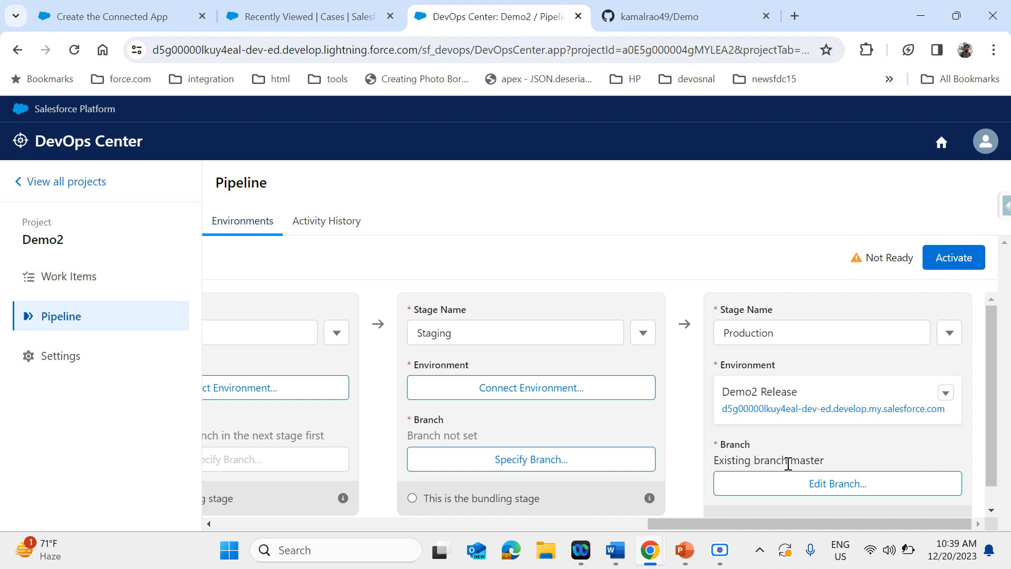
double_click(810, 458)
scroll(839, 440, "down", 1)
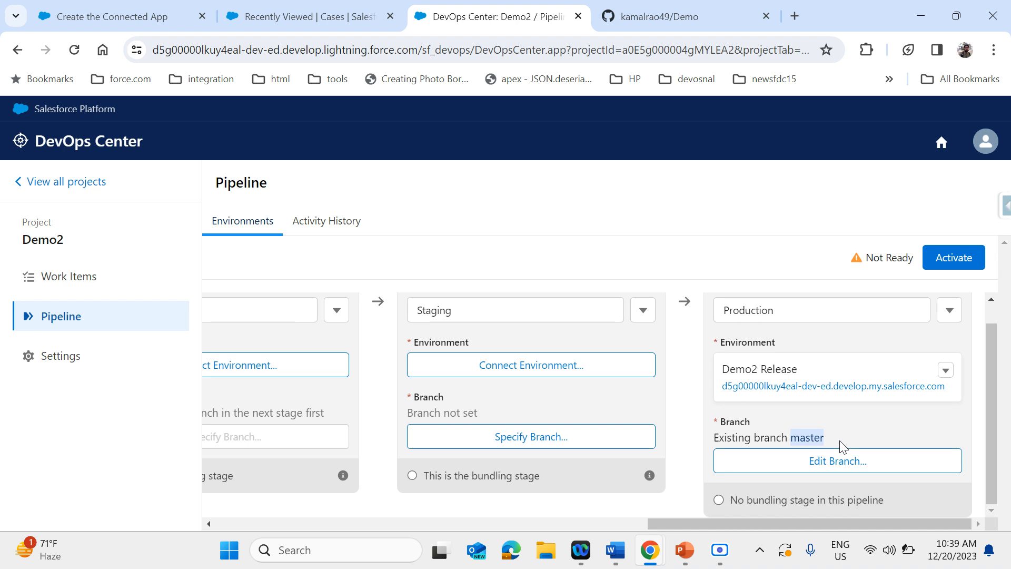
scroll(840, 443, "left", 3)
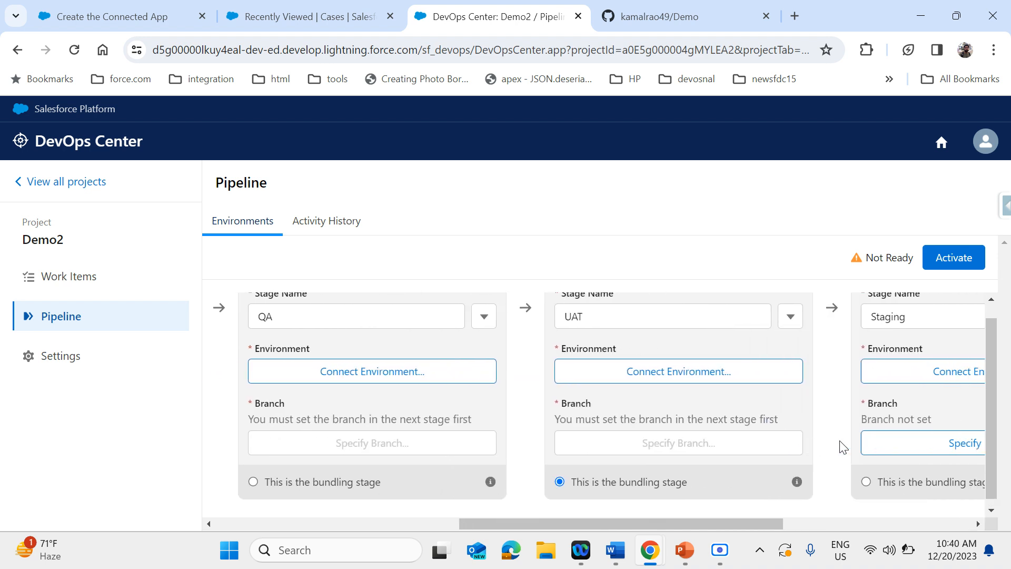
scroll(841, 448, "up", 1)
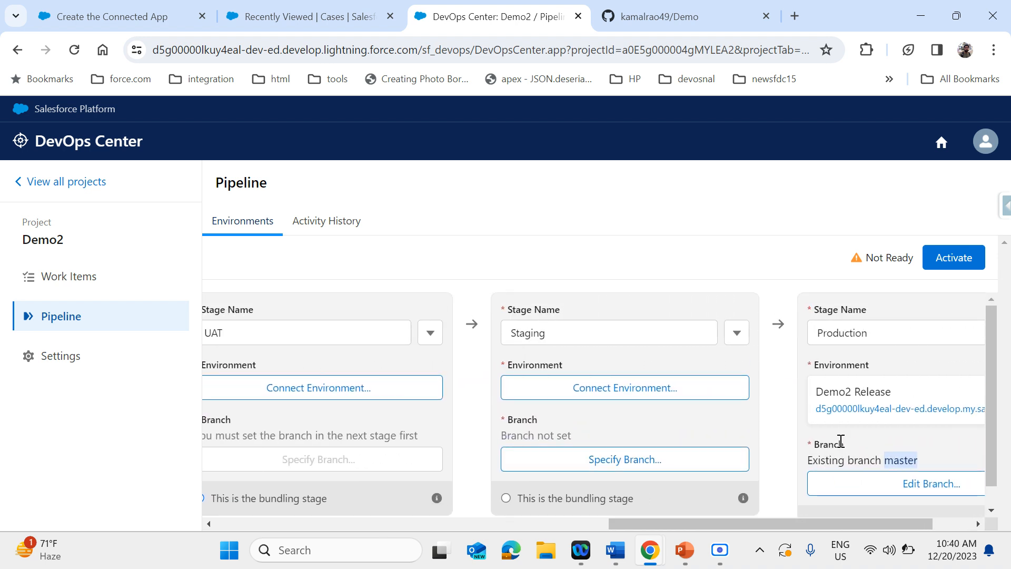
Mark Staging as the pipeline's bundling stage and review the stages before it, back to the development environments
scroll(841, 441, "right", 3)
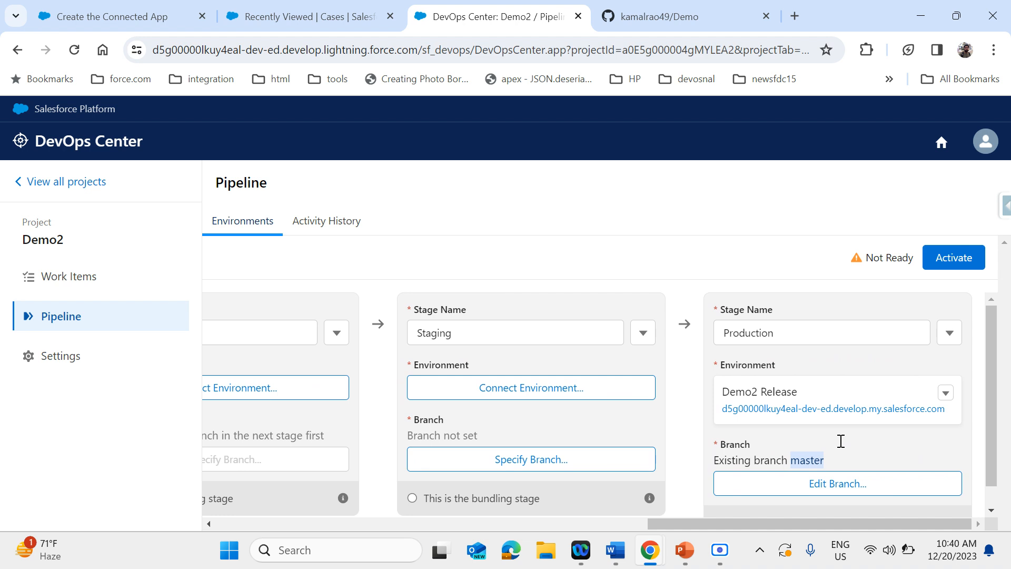
left_click(445, 501)
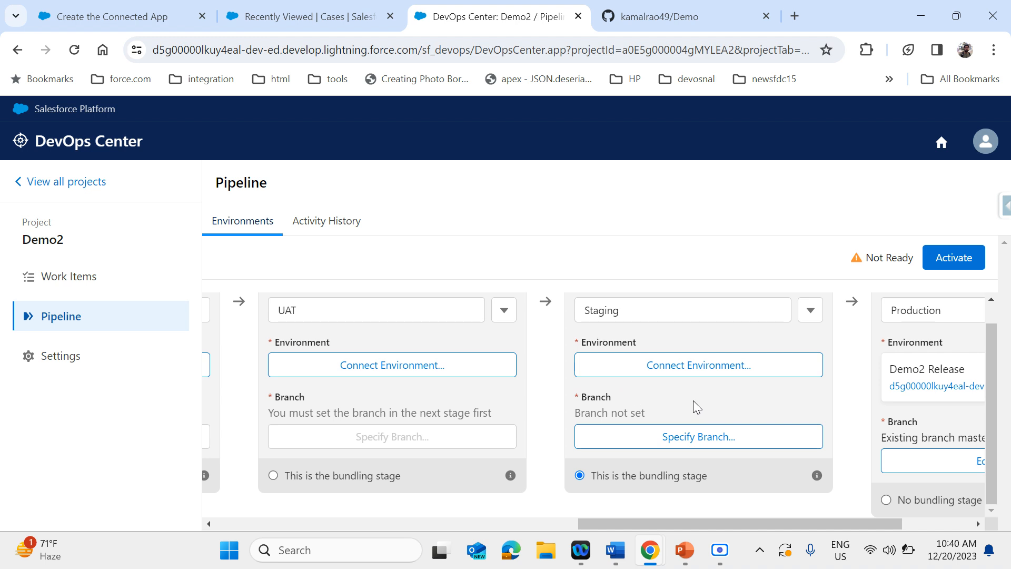
scroll(693, 401, "up", 1)
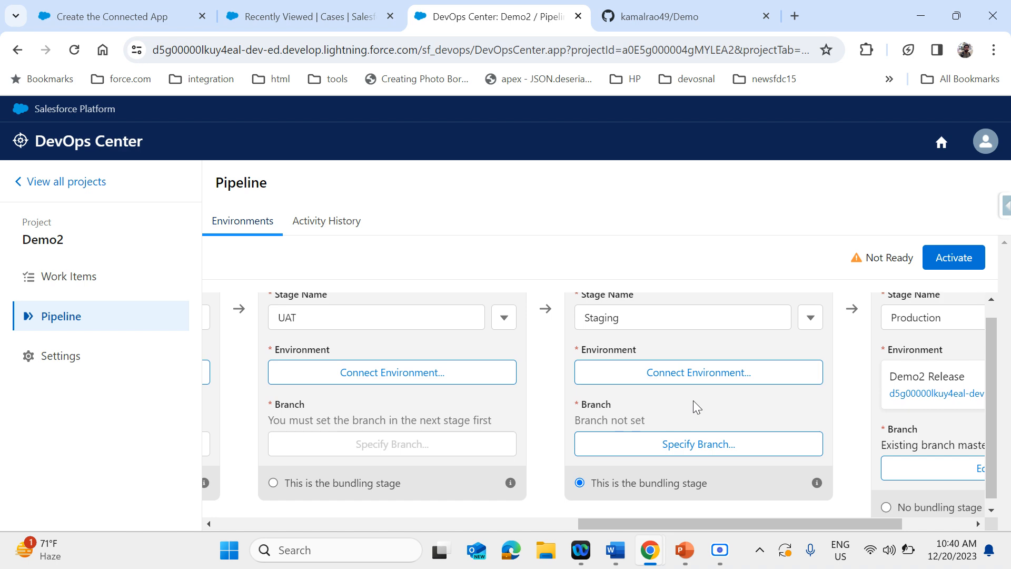
scroll(693, 400, "up", 1)
scroll(693, 400, "left", 3)
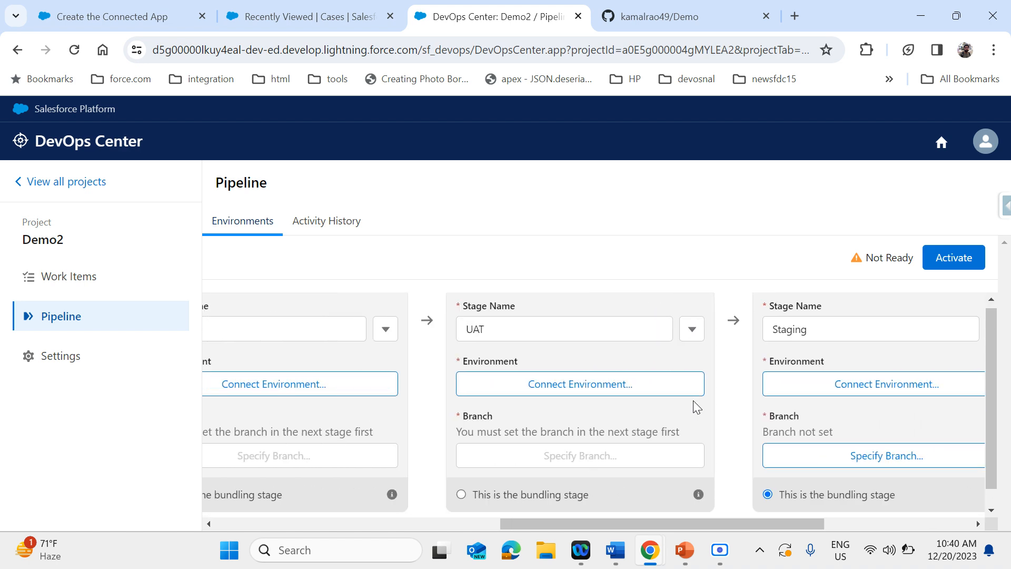
scroll(693, 400, "left", 10)
scroll(693, 401, "down", 1)
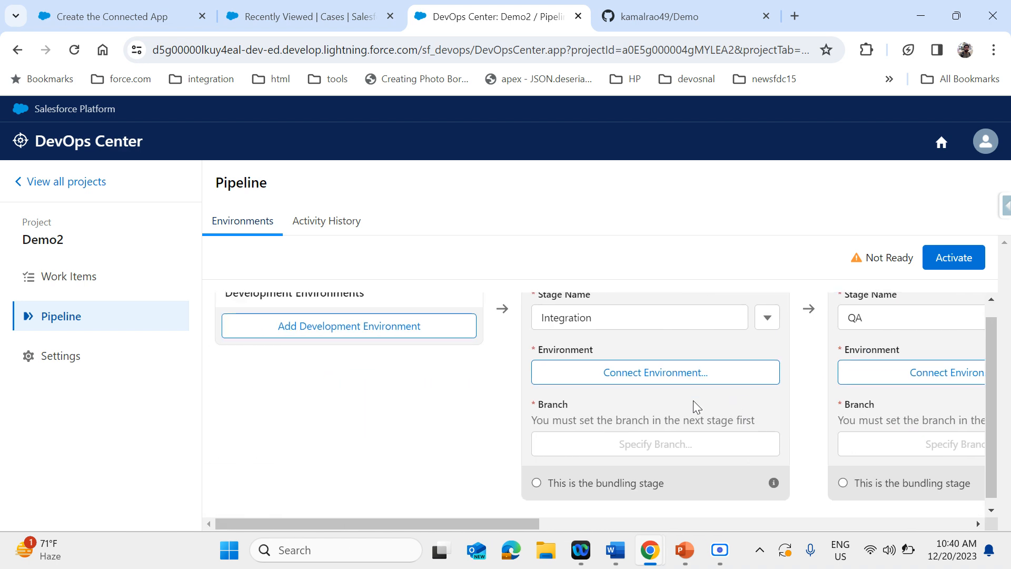
scroll(342, 441, "up", 1)
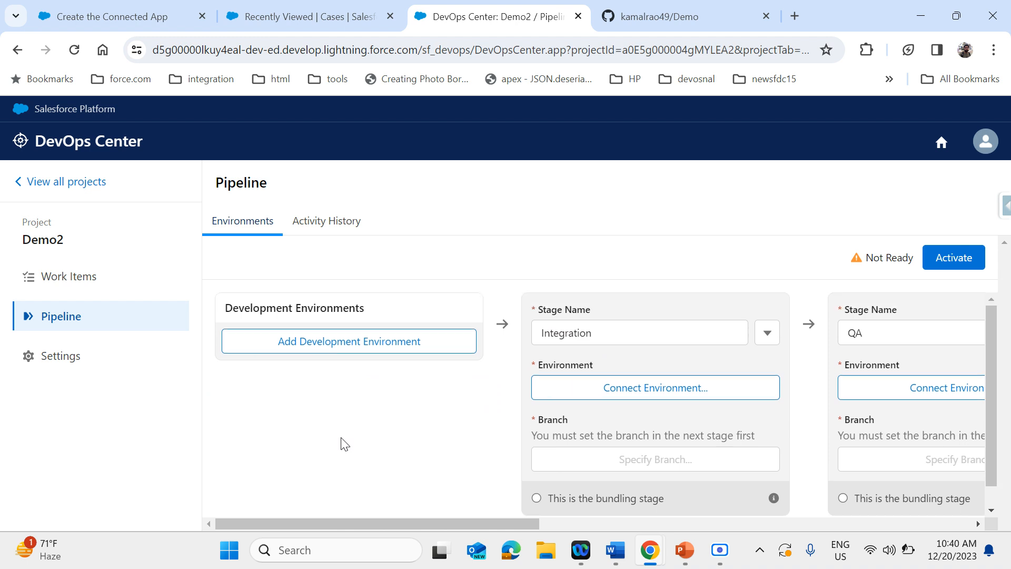
Try to activate the pipeline with the Integration, QA, UAT, Staging and Production stages in place
scroll(342, 442, "right", 5)
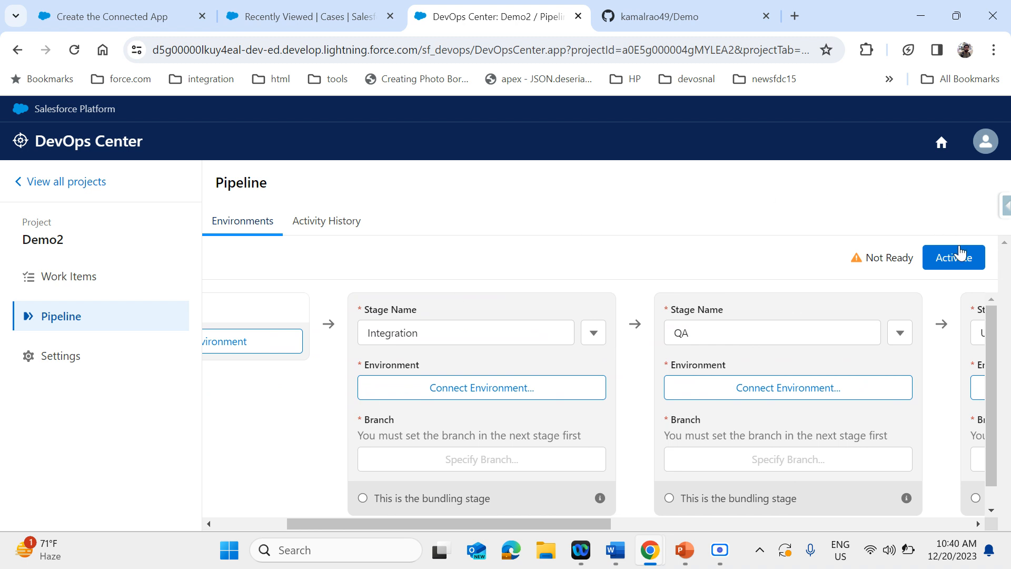
left_click(955, 260)
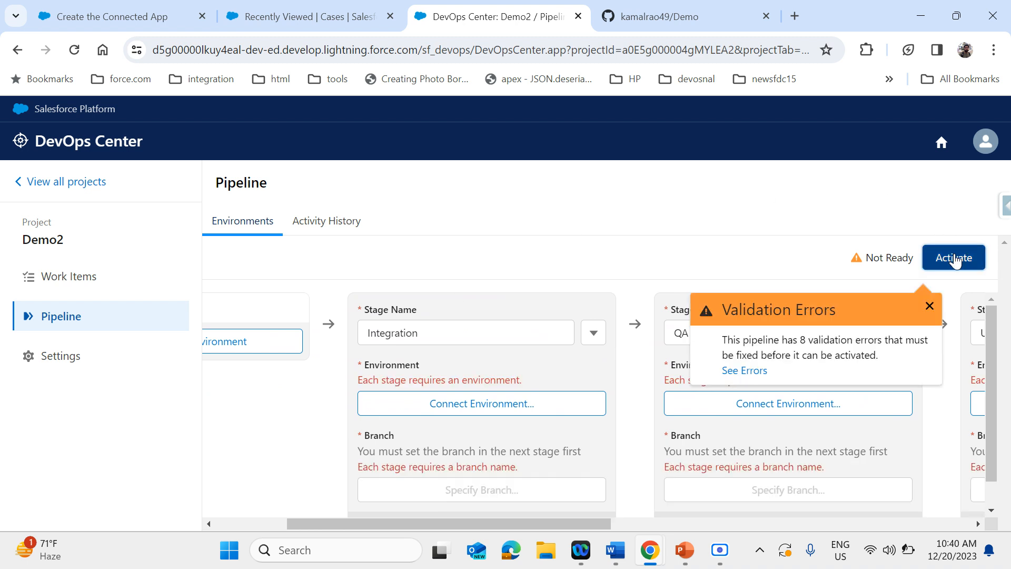
left_click(928, 307)
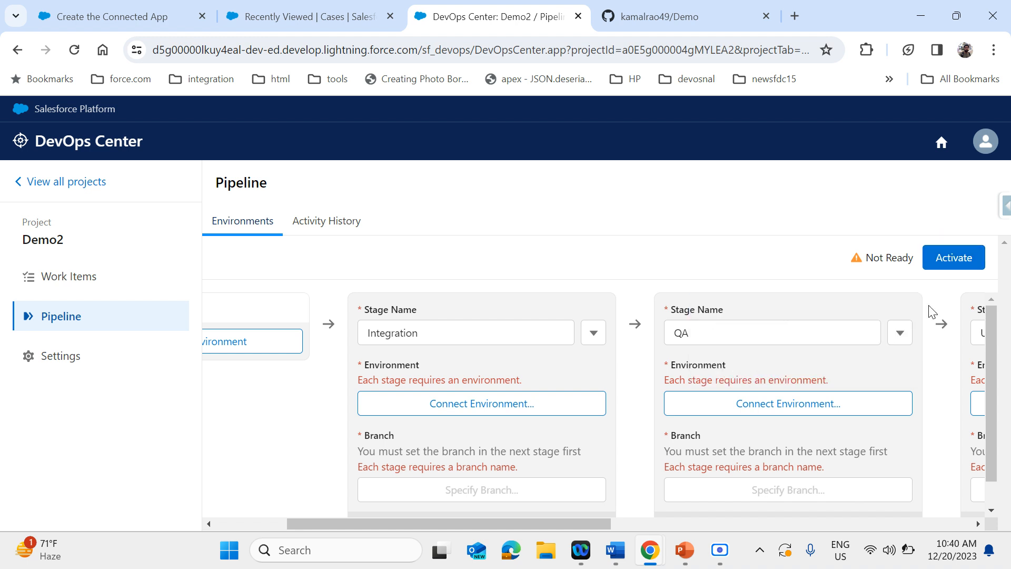
Remove the Integration, QA, UAT and Staging stages from the pipeline and activate it with only Production
left_click(594, 342)
left_click(579, 495)
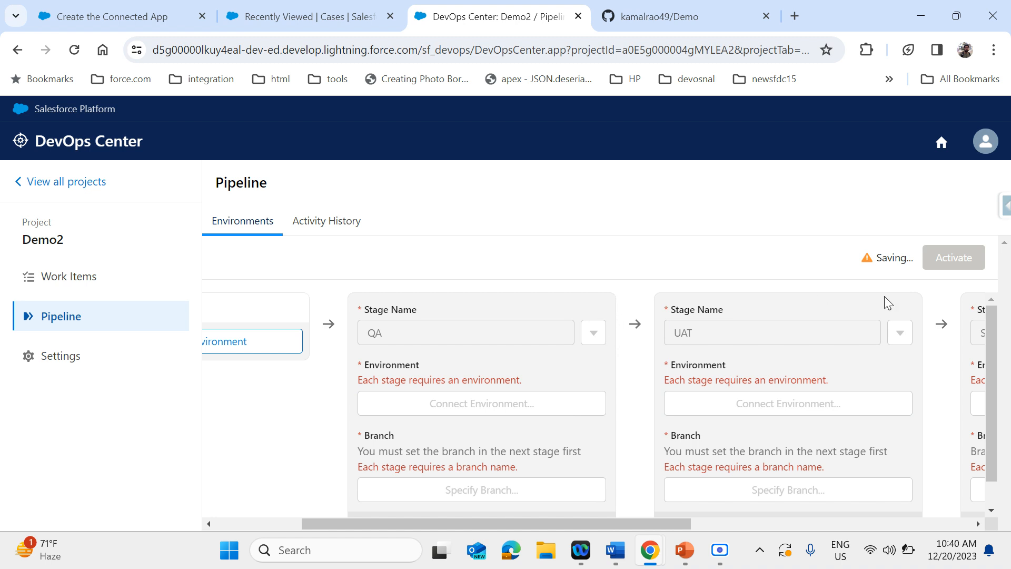
left_click(593, 332)
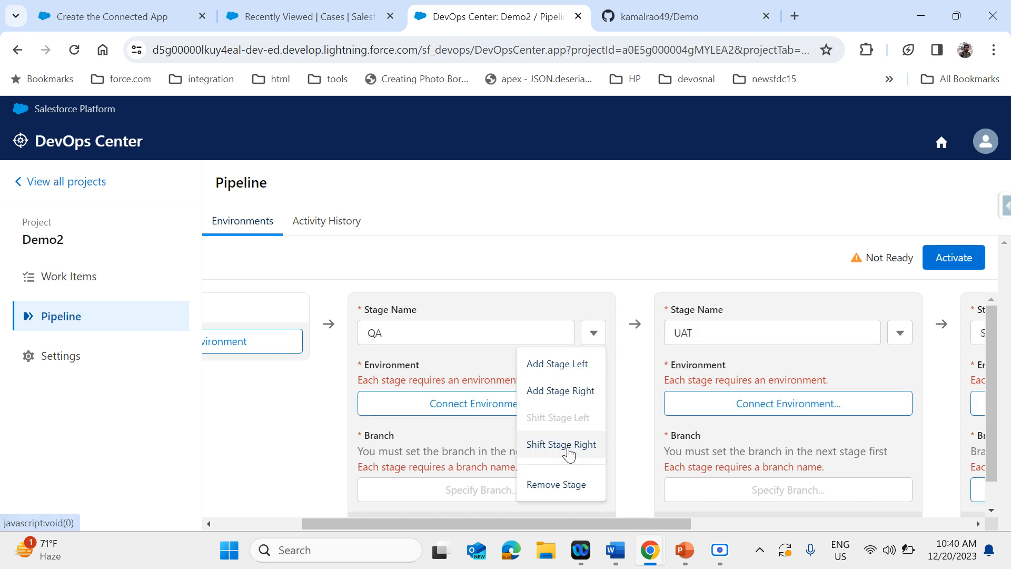
left_click(551, 483)
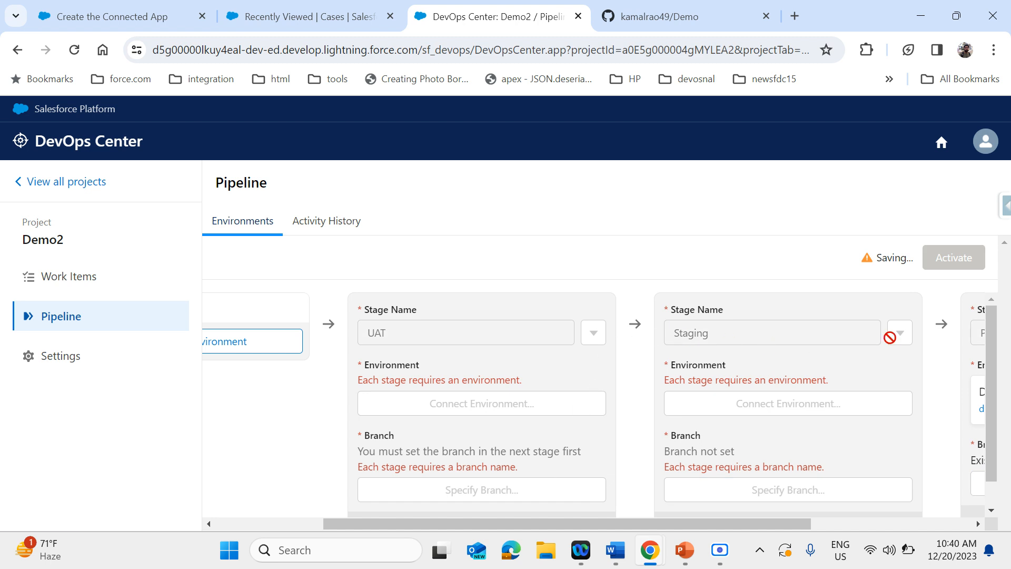
left_click(595, 340)
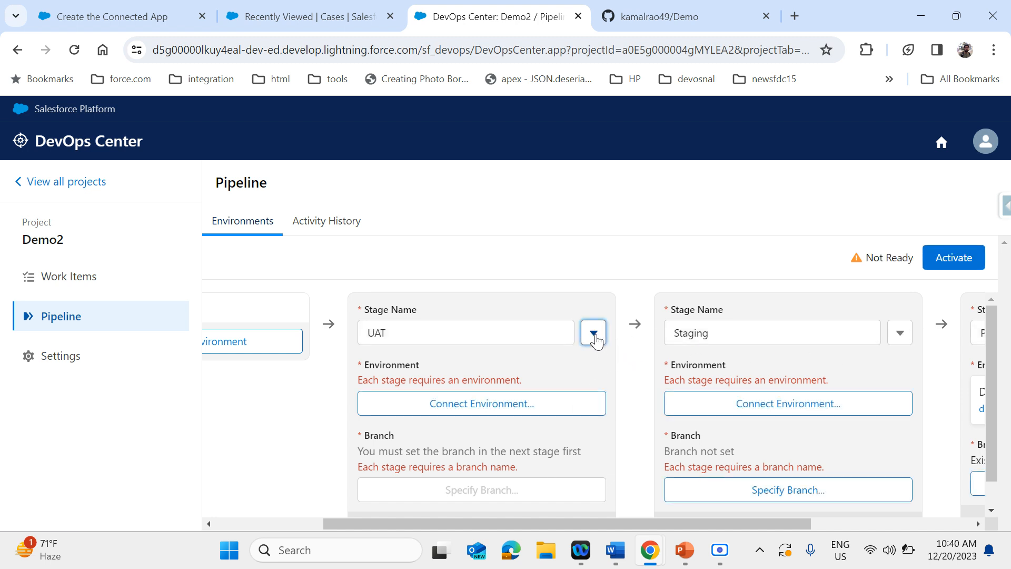
left_click(552, 485)
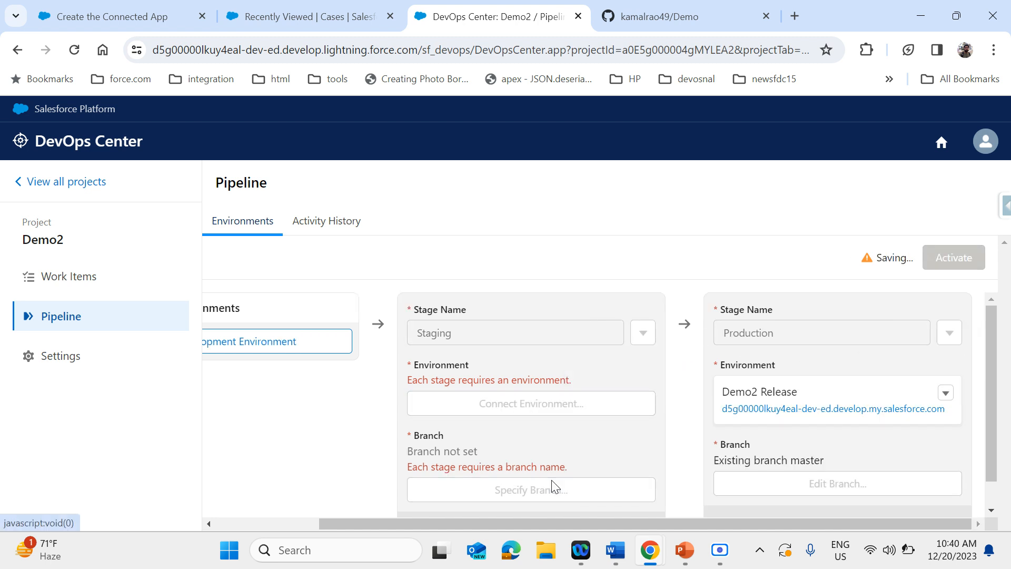
left_click(643, 333)
left_click(625, 485)
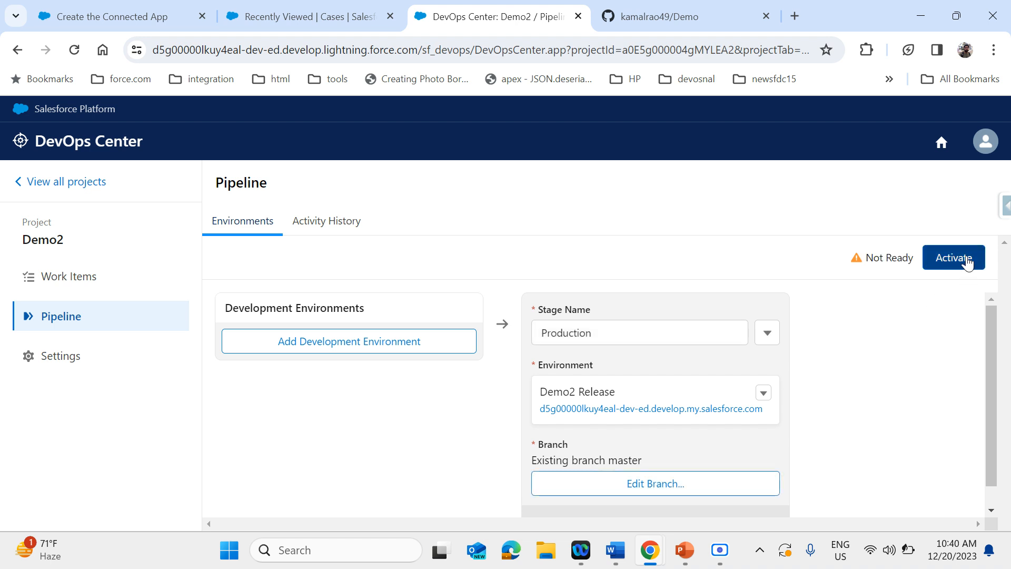
left_click(959, 258)
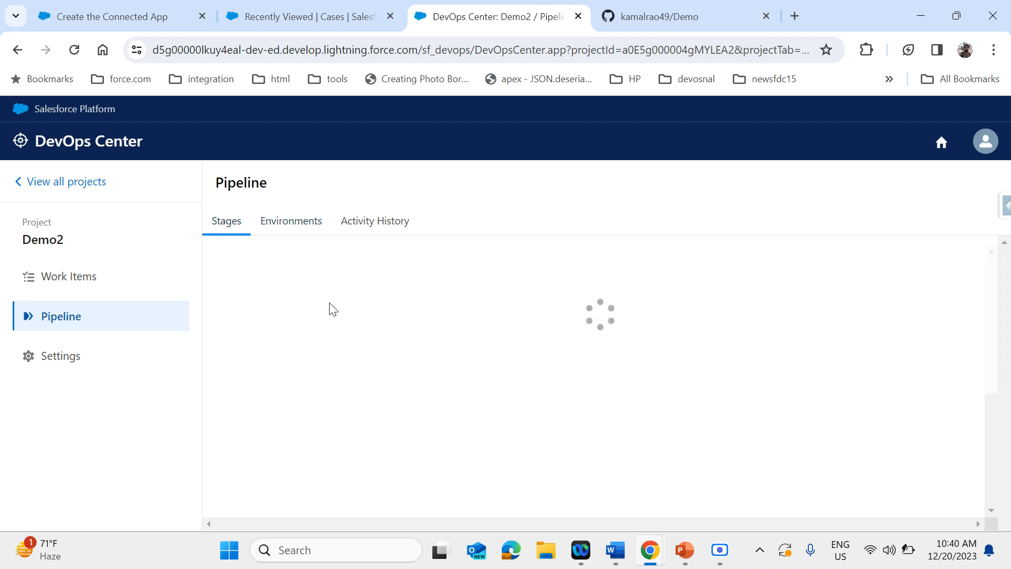
Examine the activated pipeline's stages, environments and activity history, ending on the stages view
left_click(307, 231)
left_click(226, 228)
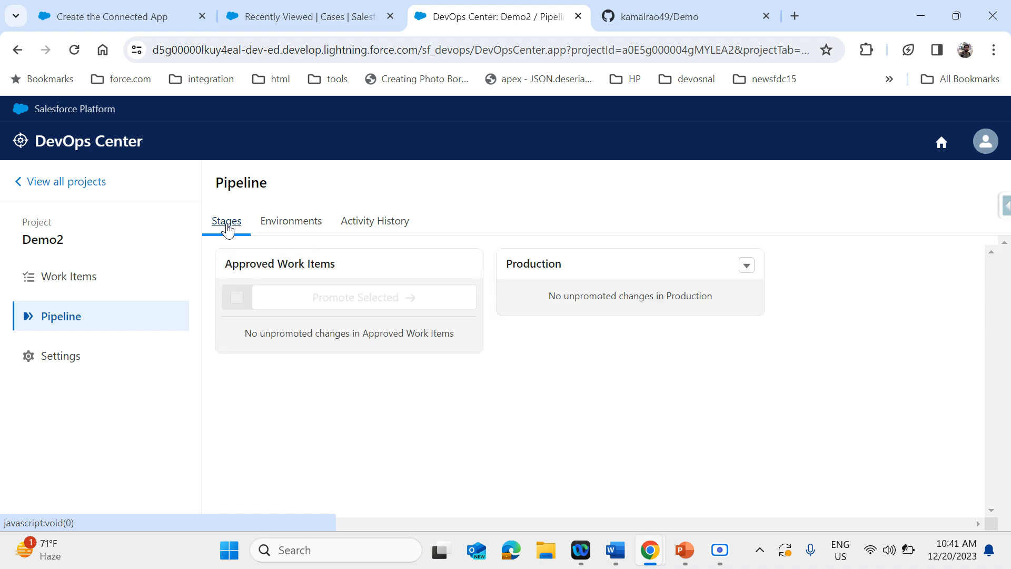
left_click(283, 230)
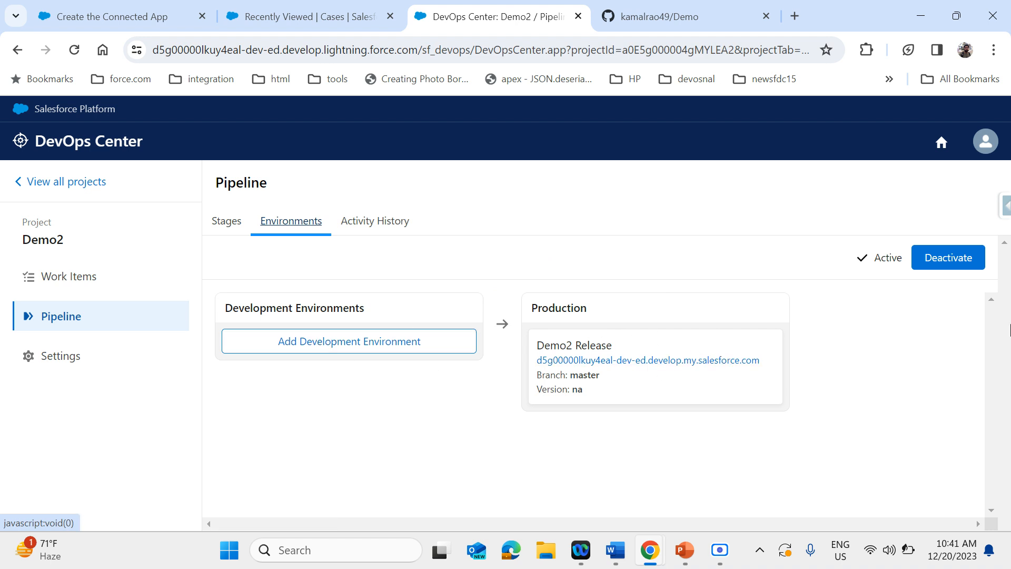
left_click(351, 228)
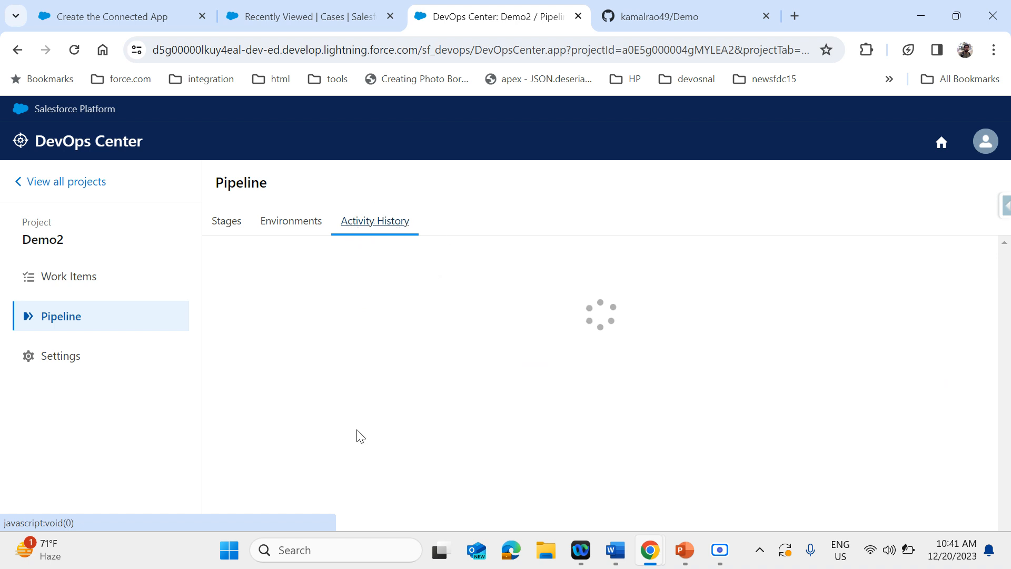
left_click(225, 222)
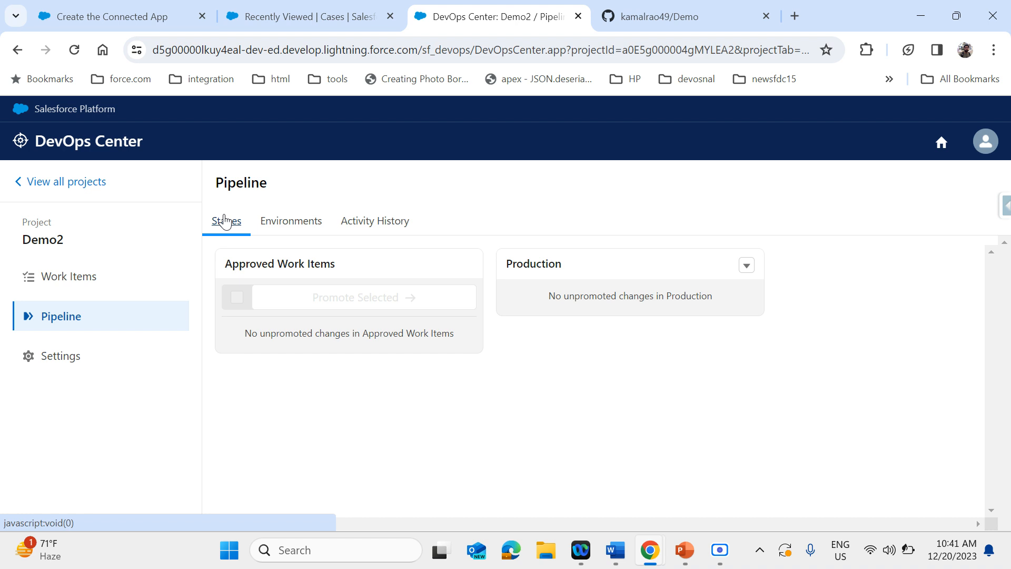
Start a new work item in the Demo2 project with the subject US 232323
left_click(101, 278)
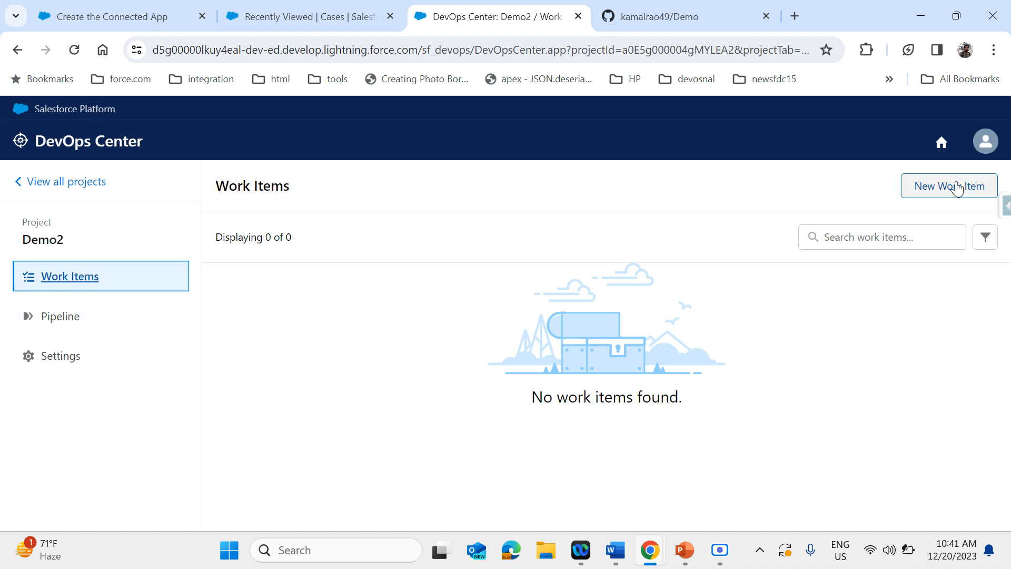
left_click(957, 188)
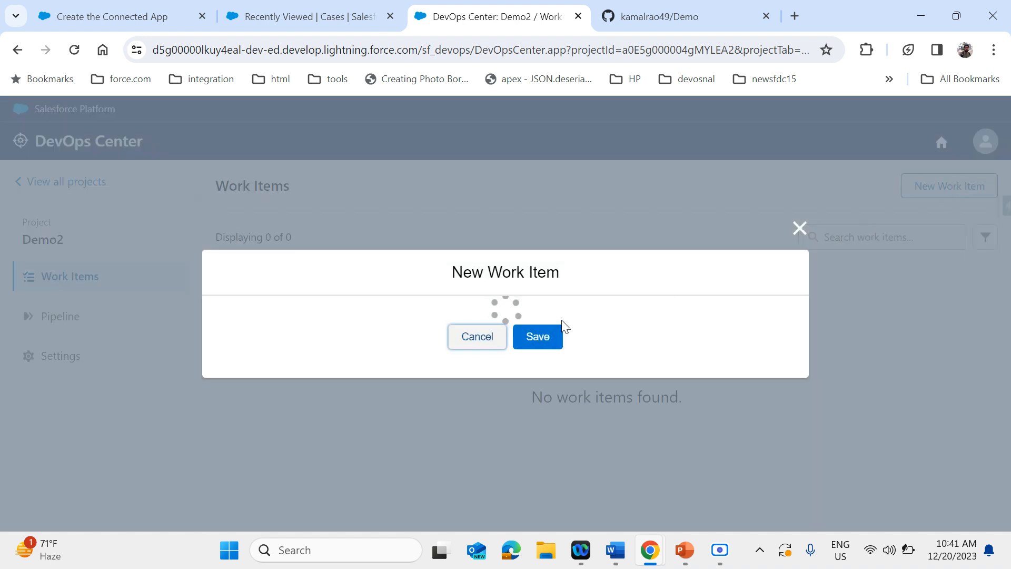
left_click(401, 223)
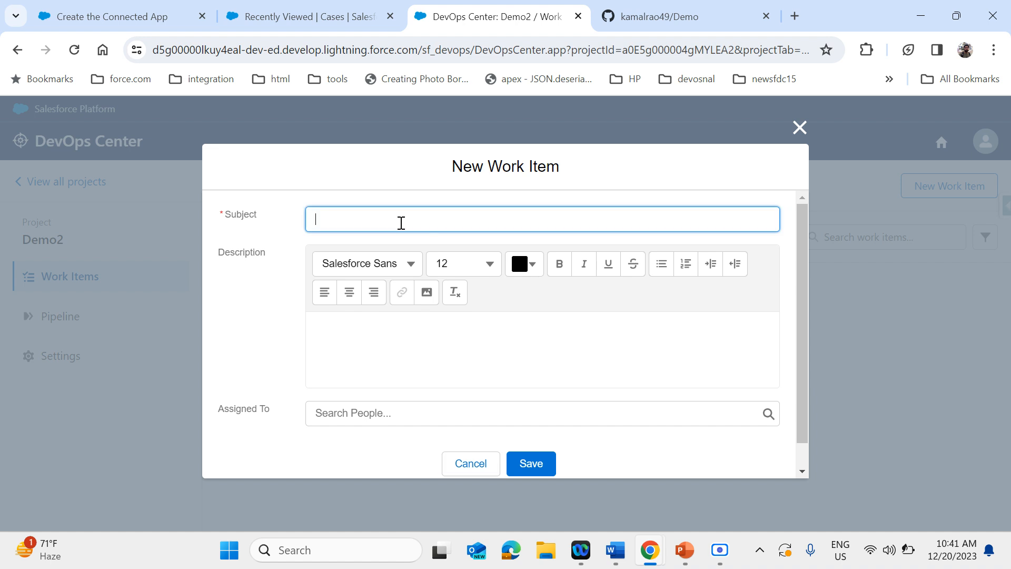
type("US 232323")
Enter the description "Lightning page with apex class" for the work item and assign it to the recently used person
left_click(355, 350)
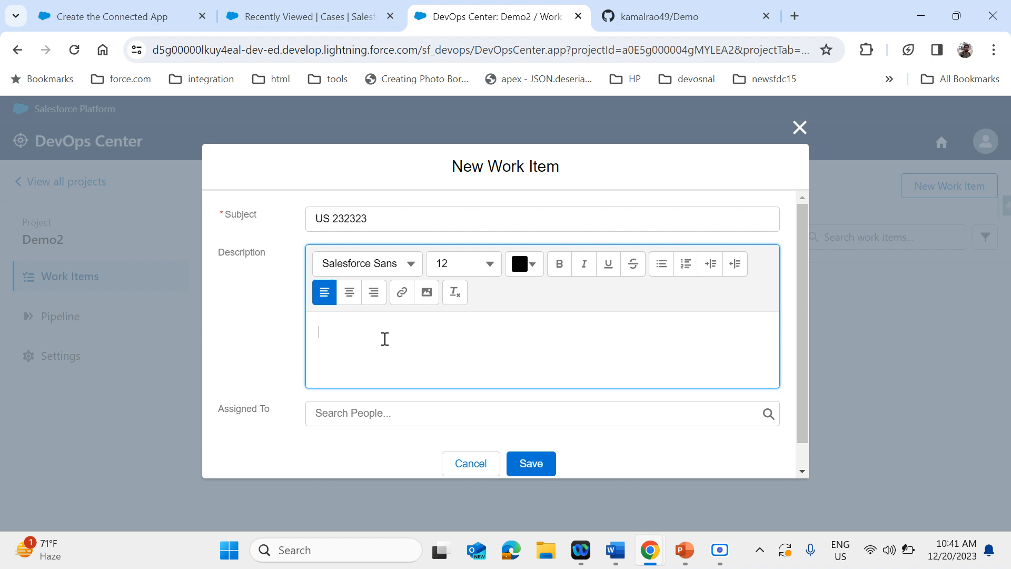
type("V")
key("BackSpace")
type("V")
key("BackSpace")
type("Lightning page wi")
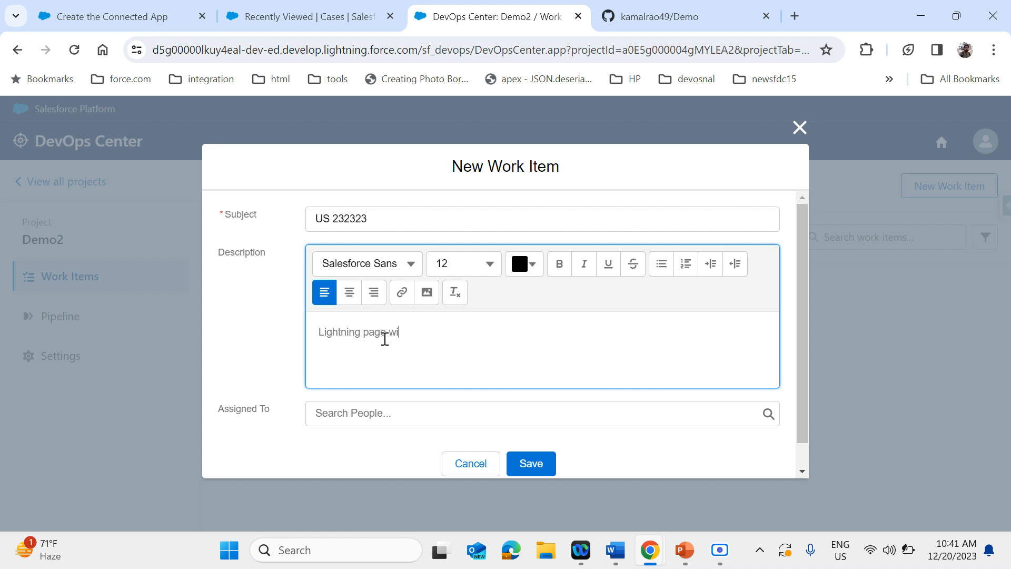
type("th apex class")
left_click(379, 413)
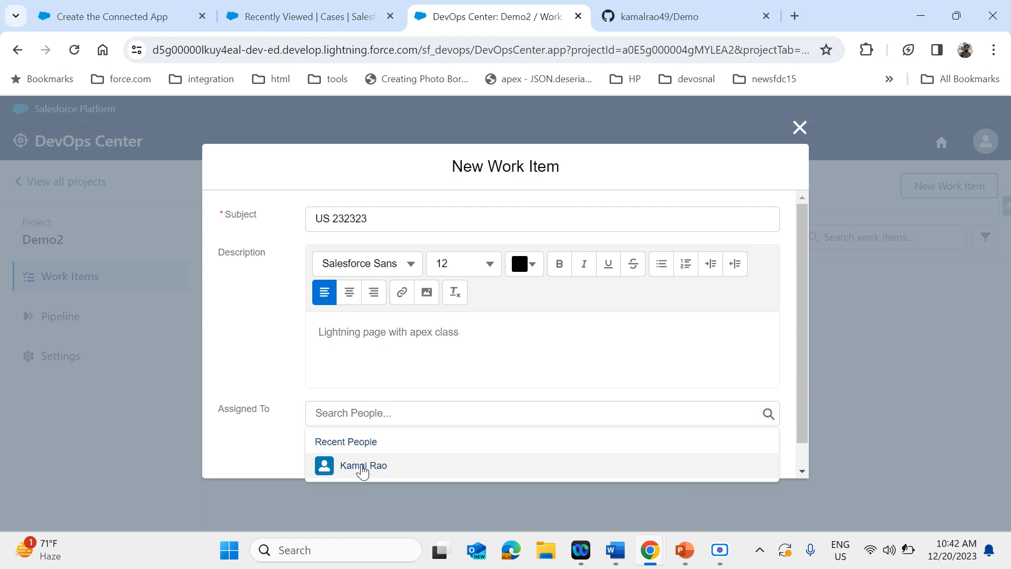
left_click(363, 468)
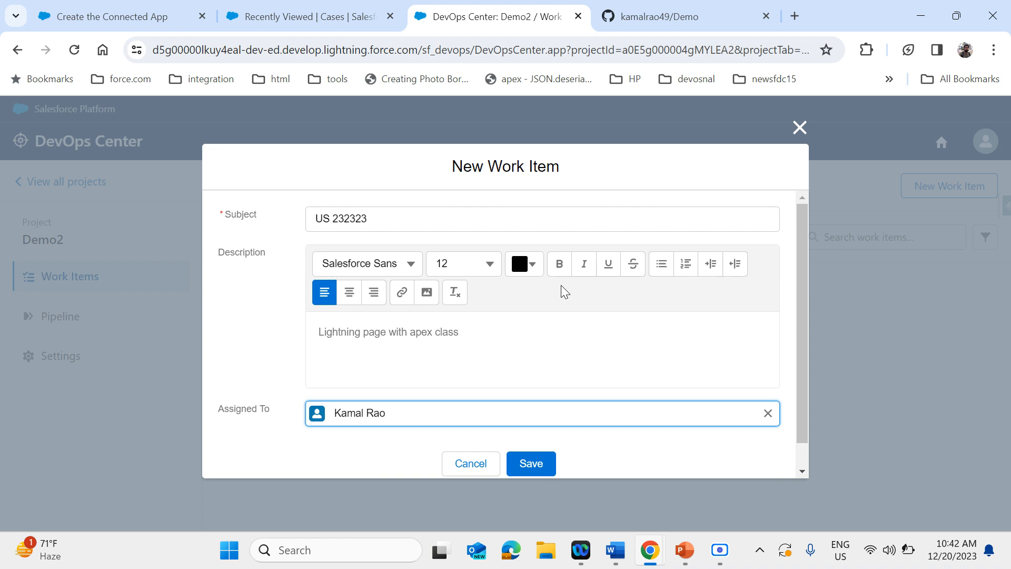
Look through the DevOps Center help contents for the project, environment, pipeline and work item topics, and return to the work item form
left_click(266, 16)
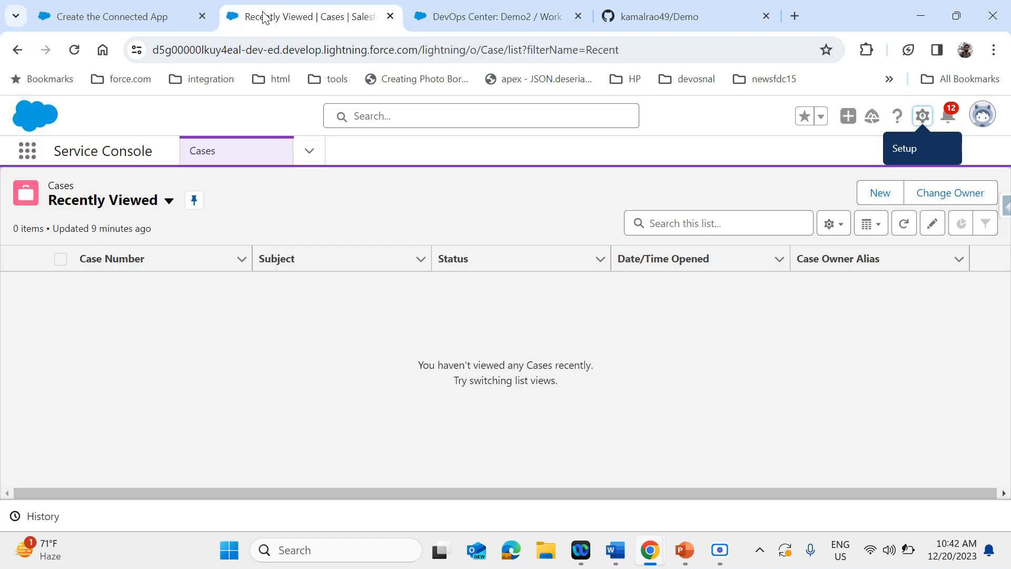
left_click(153, 13)
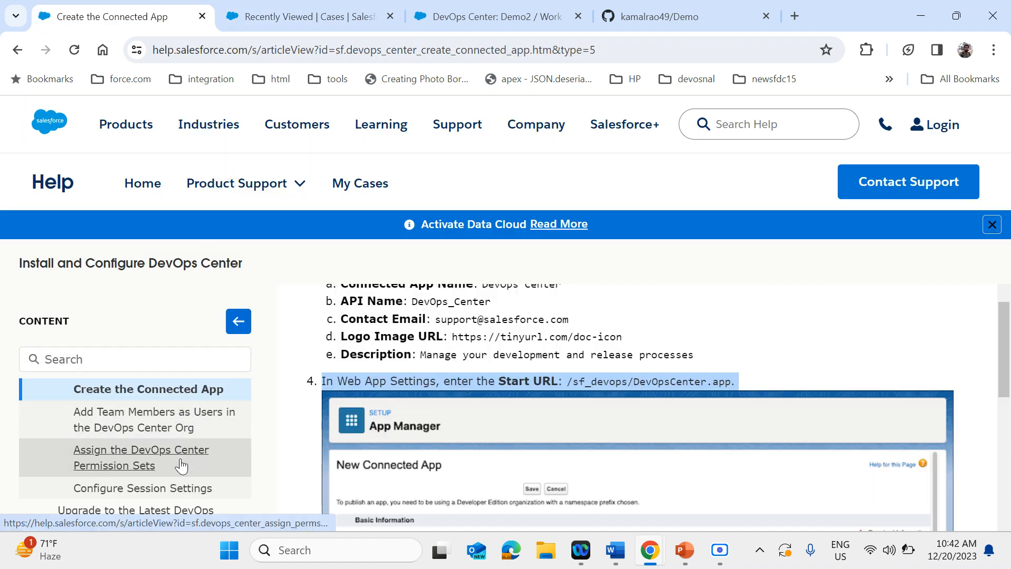
scroll(183, 464, "down", 1)
scroll(182, 464, "down", 2)
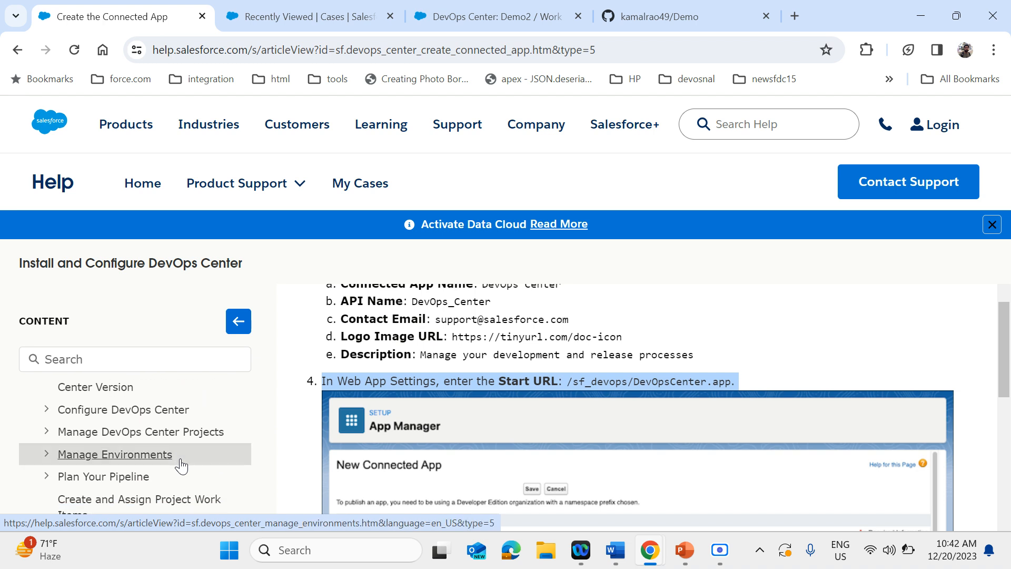
scroll(182, 464, "down", 2)
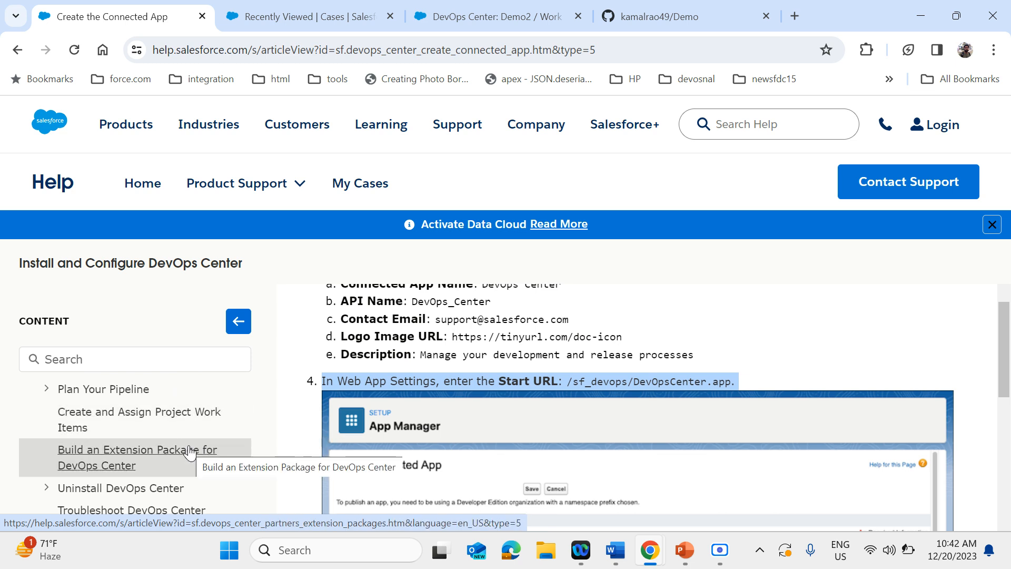
left_click(320, 29)
left_click(470, 16)
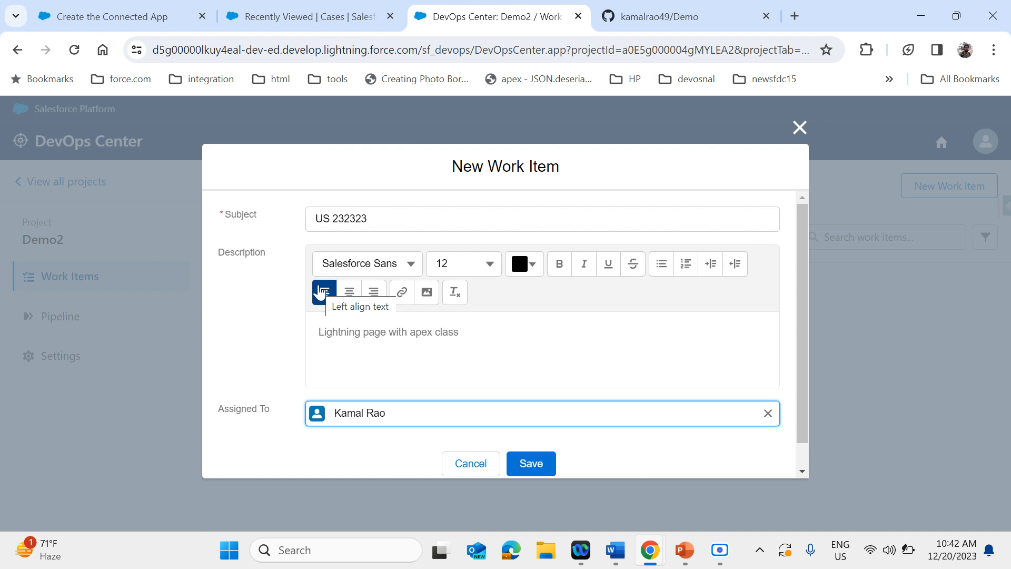
Save the new work item and open its record from the work items list
left_click(237, 325)
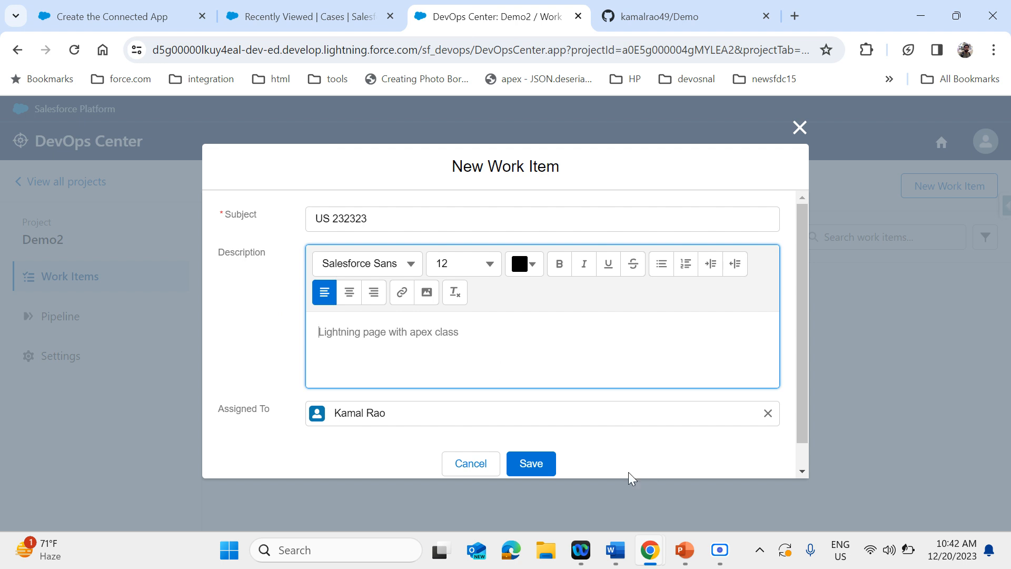
left_click(542, 471)
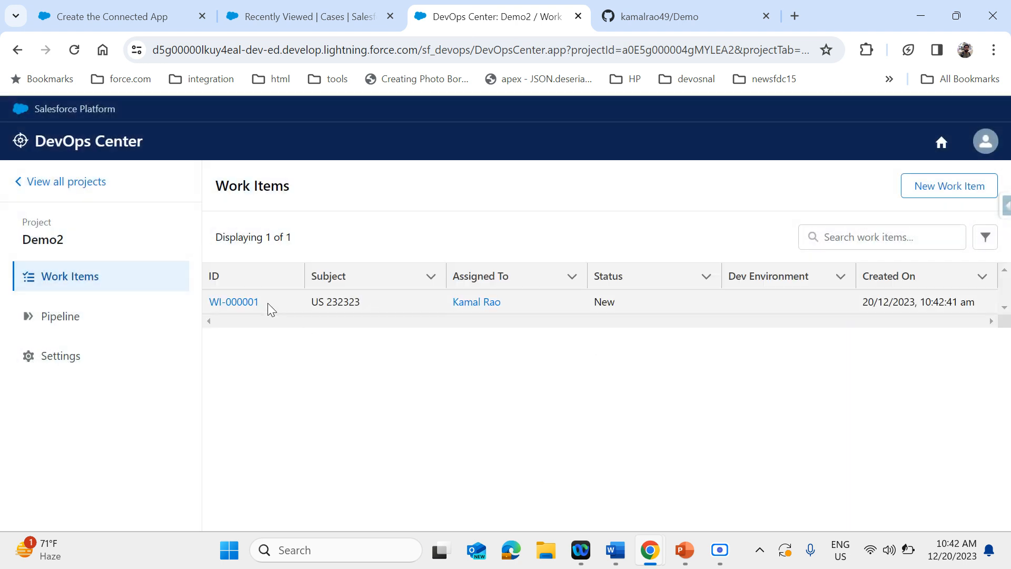
left_click(244, 311)
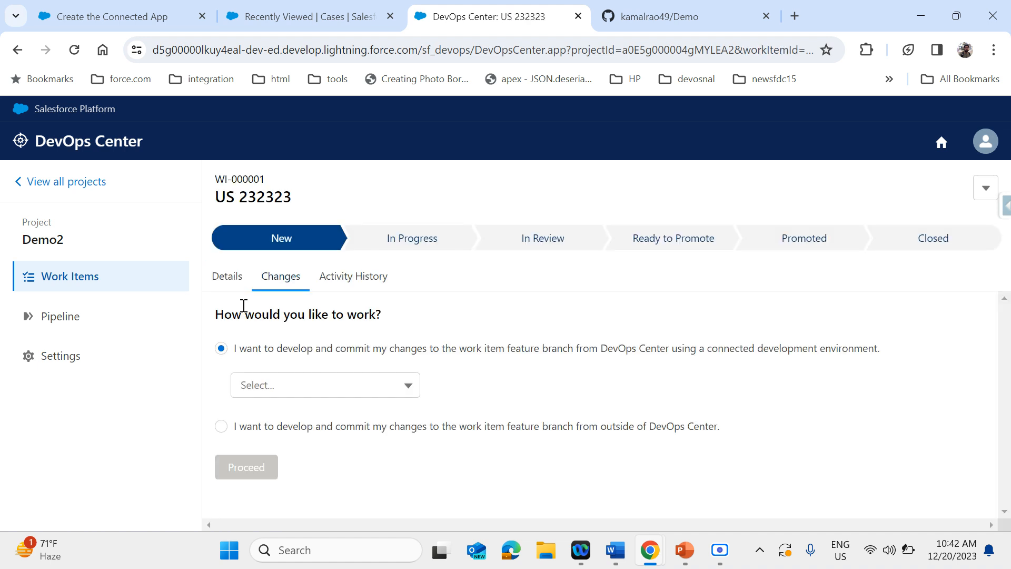
Choose to develop and commit changes outside of DevOps Center, and check the work item's details and activity history before returning to its changes
left_click(340, 393)
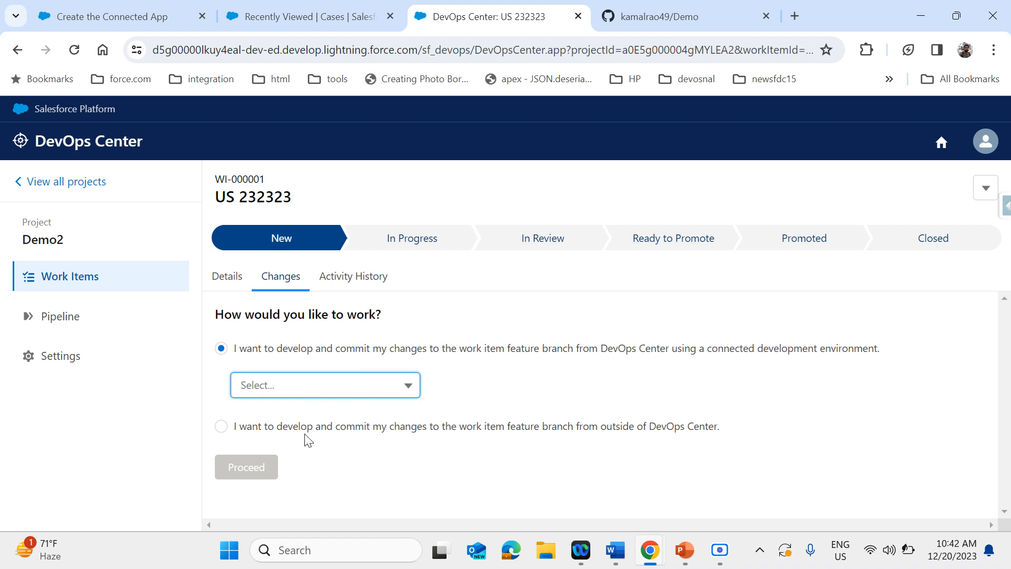
left_click(221, 427)
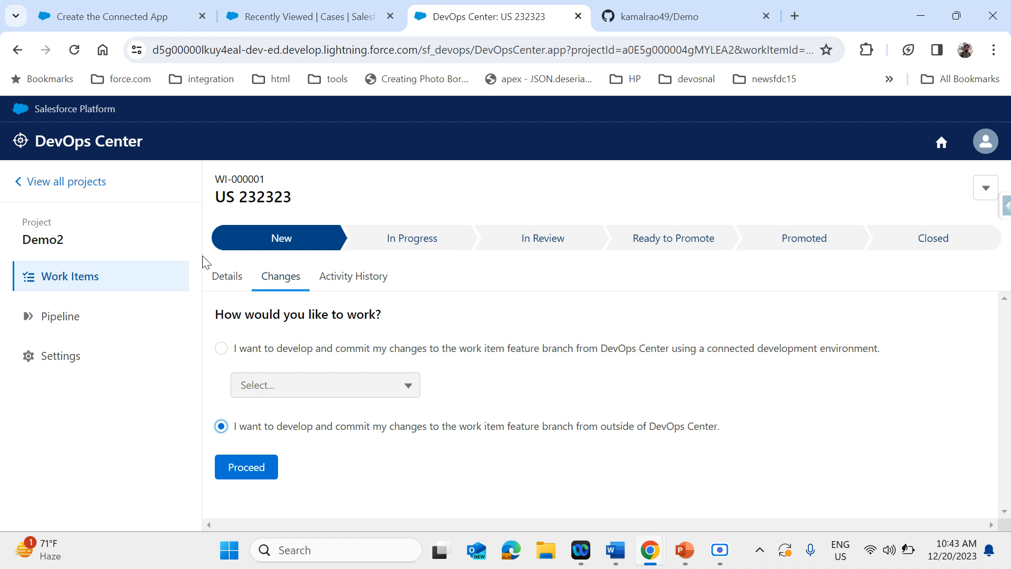
left_click(227, 287)
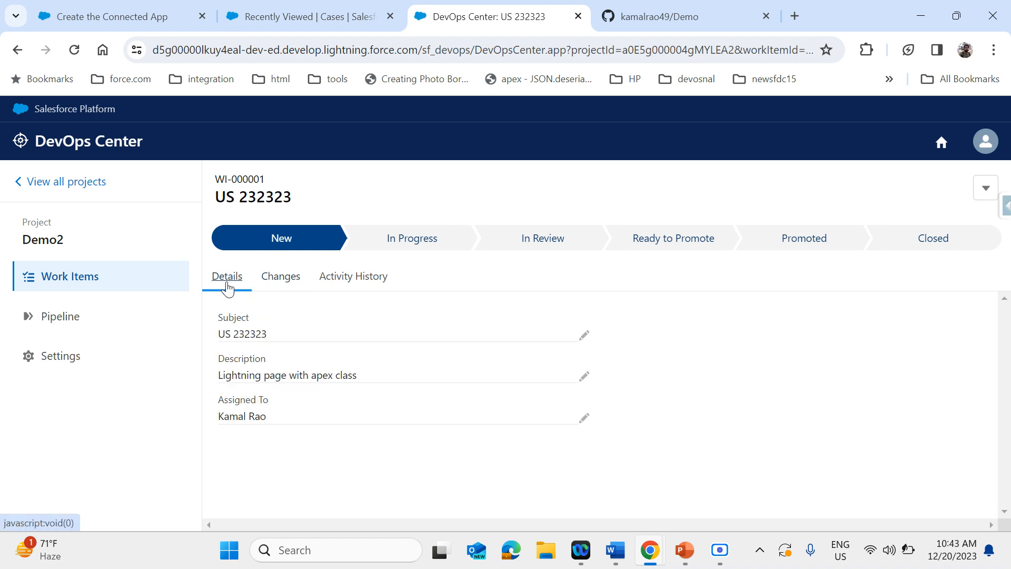
left_click(352, 283)
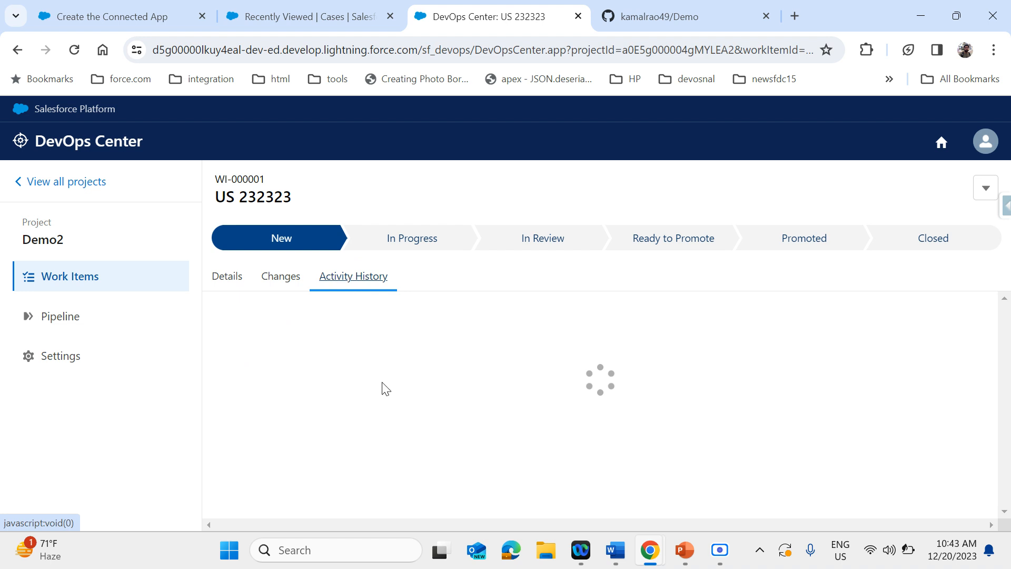
left_click(282, 280)
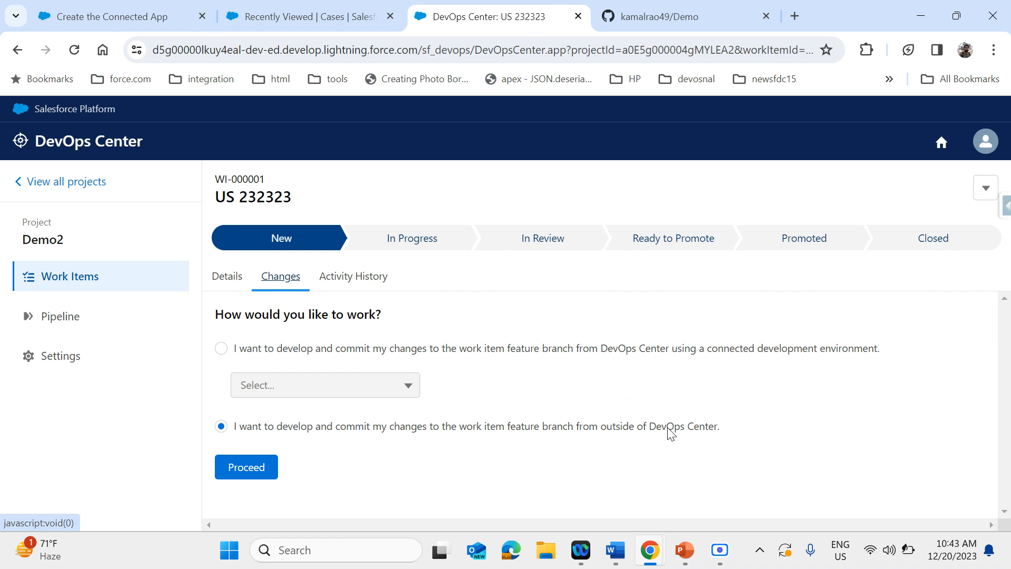
Switch to the PowerPoint slide show and go through the slides on choosing a work item's development environment and pulling its changes
mouse_move(684, 549)
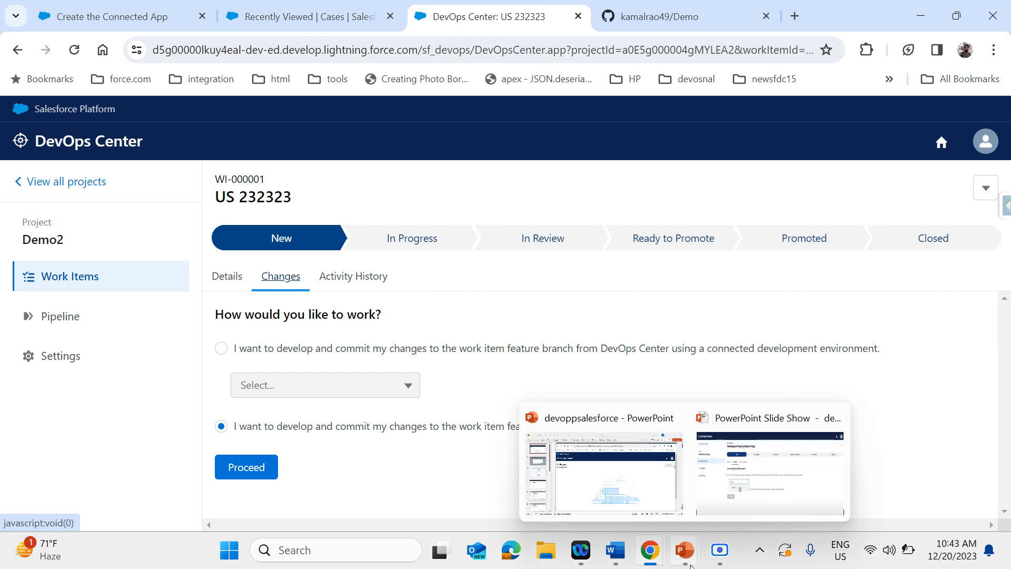
left_click(722, 517)
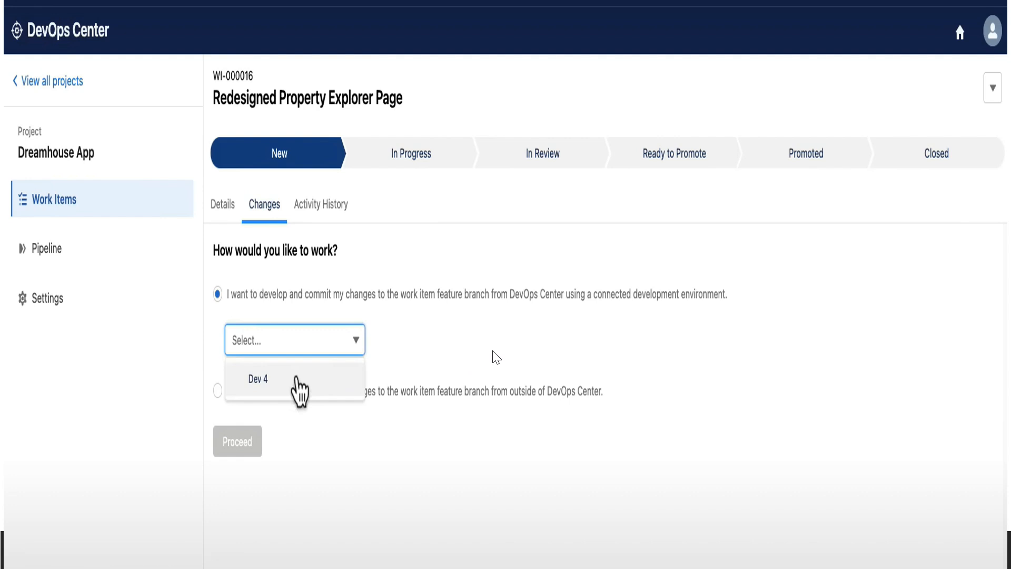
key("Right")
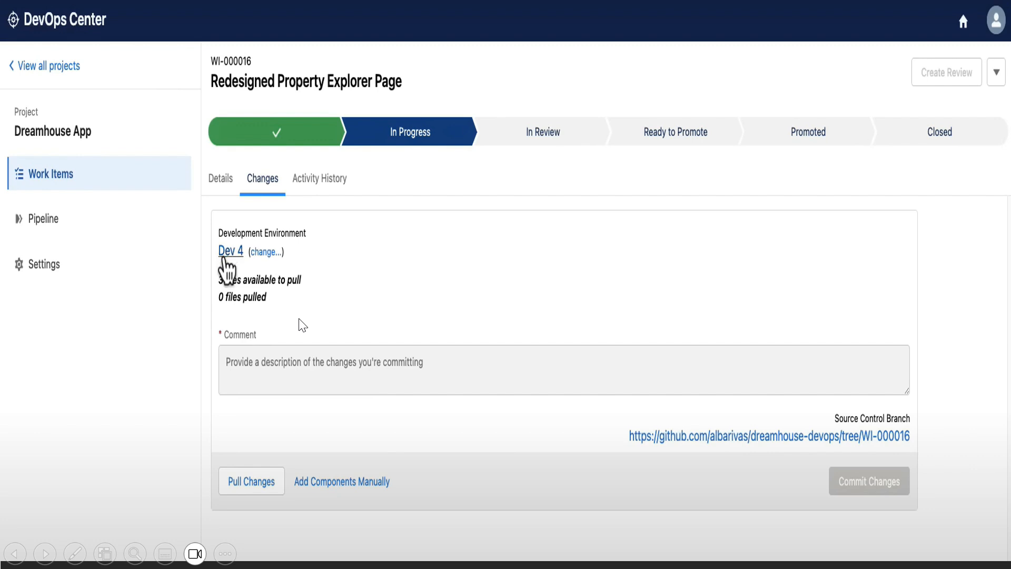
left_click(475, 348)
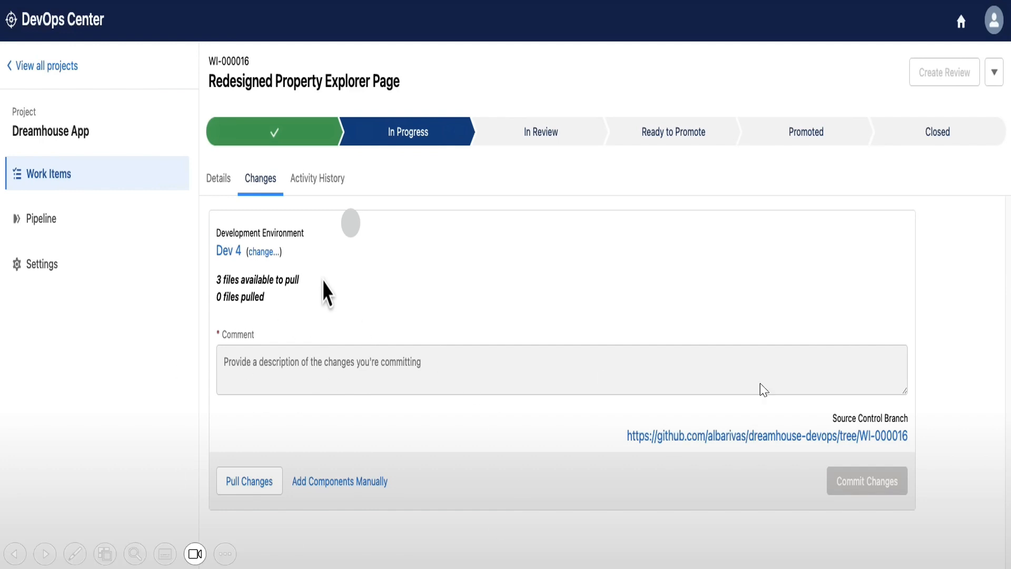
left_click(867, 437)
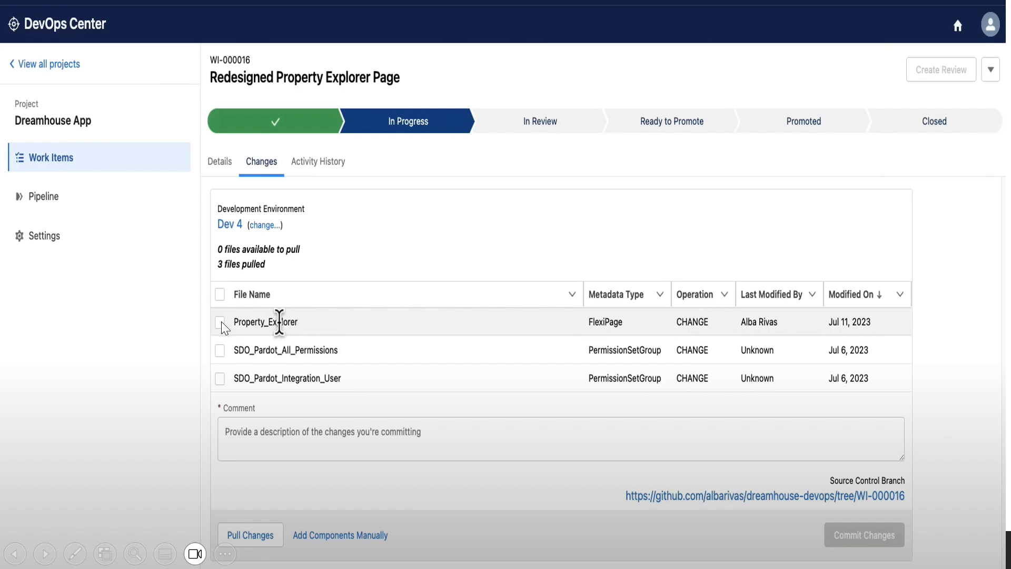
Go through the remaining slides on committing changes and promoting the work item to the Integration stage, and end the slide show
left_click(885, 529)
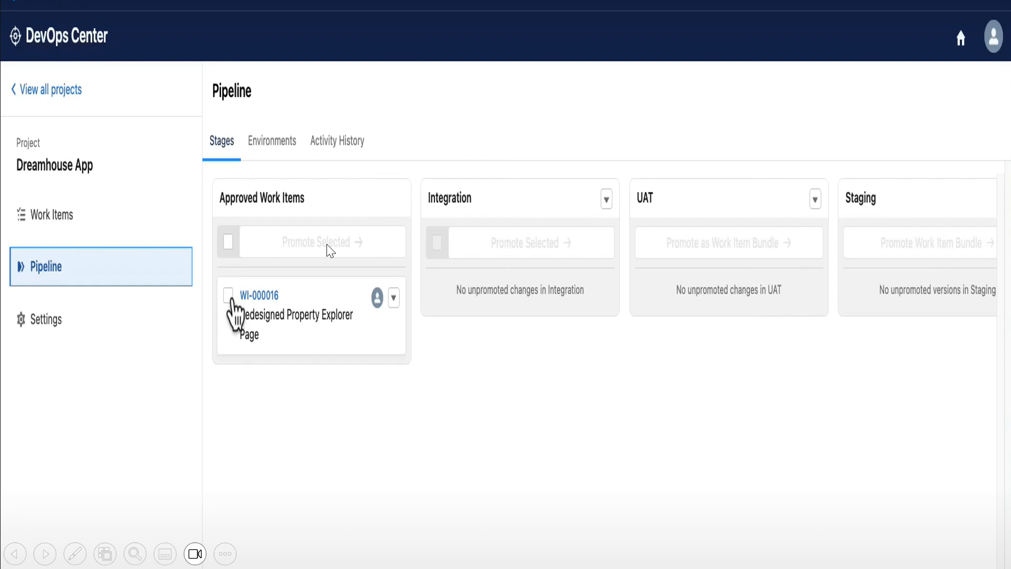
left_click(229, 296)
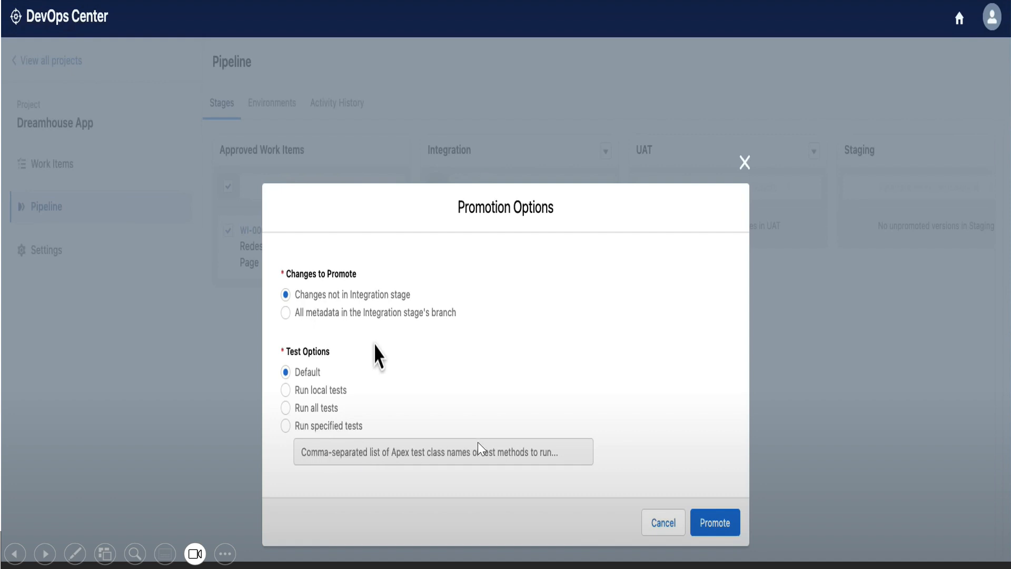
left_click(690, 421)
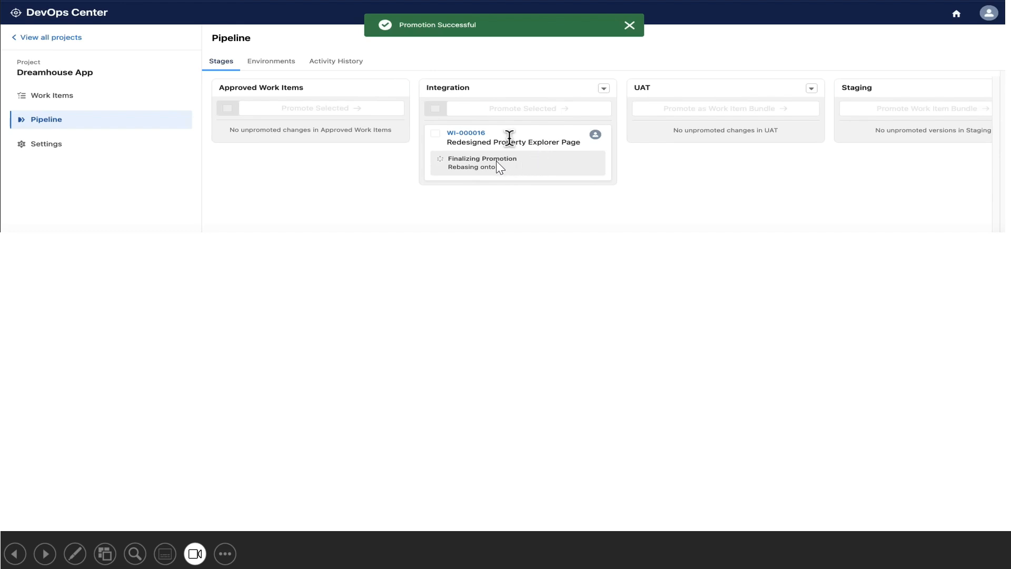
left_click(518, 134)
left_click(519, 133)
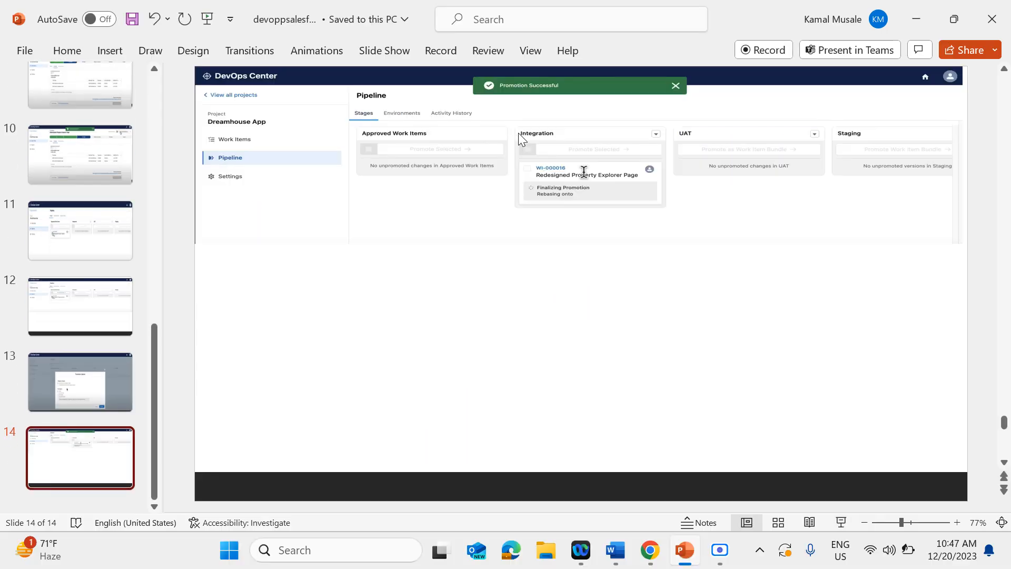
Switch back to the US 232323 work item in DevOps Center and check its In Progress stage and available status actions
key("alt+Tab")
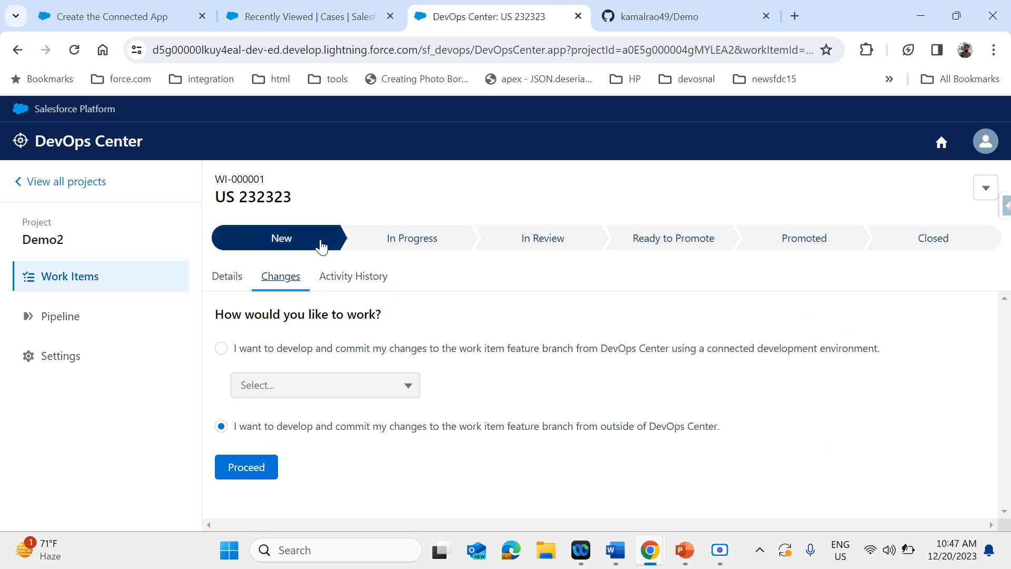
left_click(390, 244)
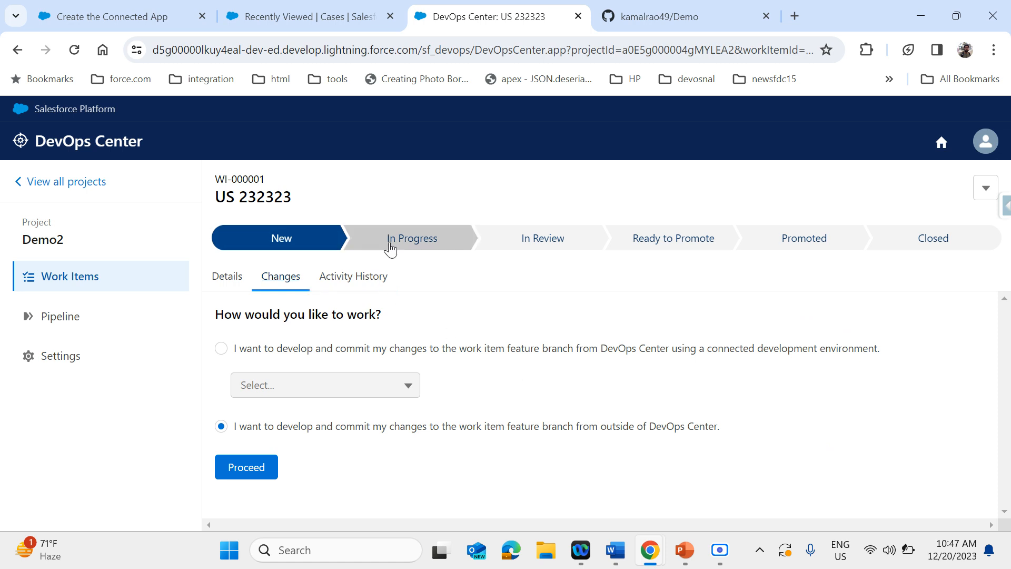
left_click(985, 189)
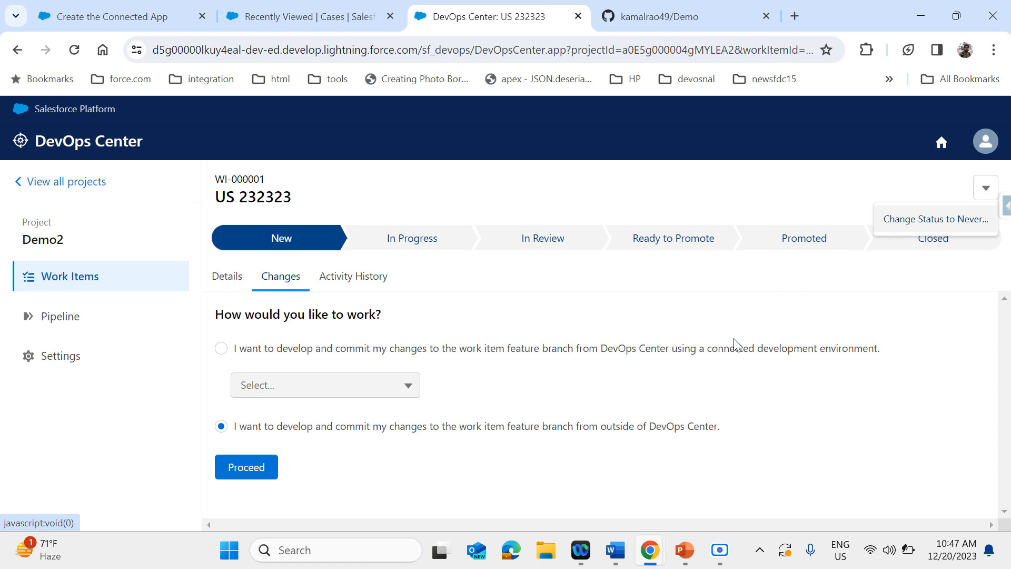
mouse_move(720, 549)
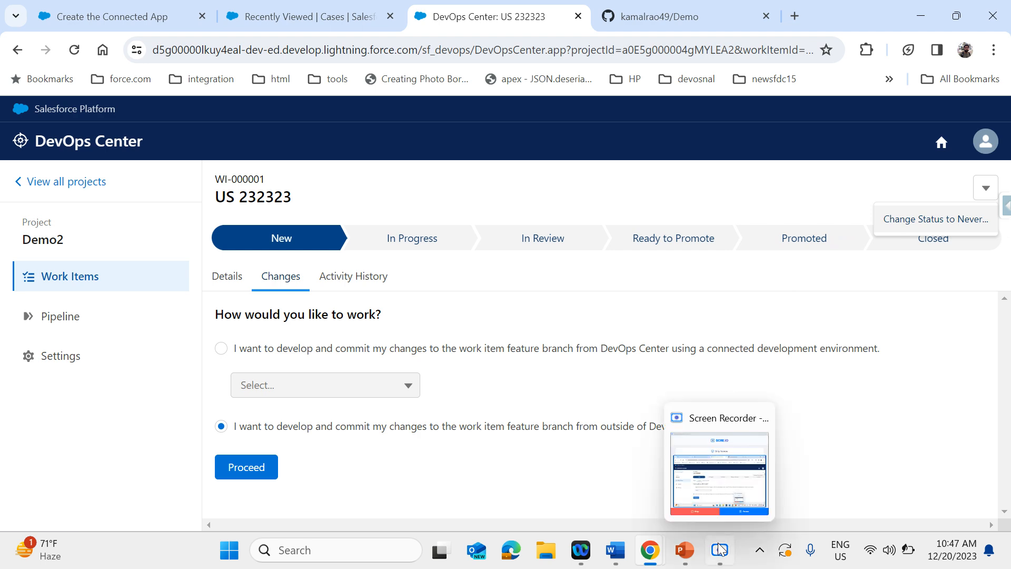